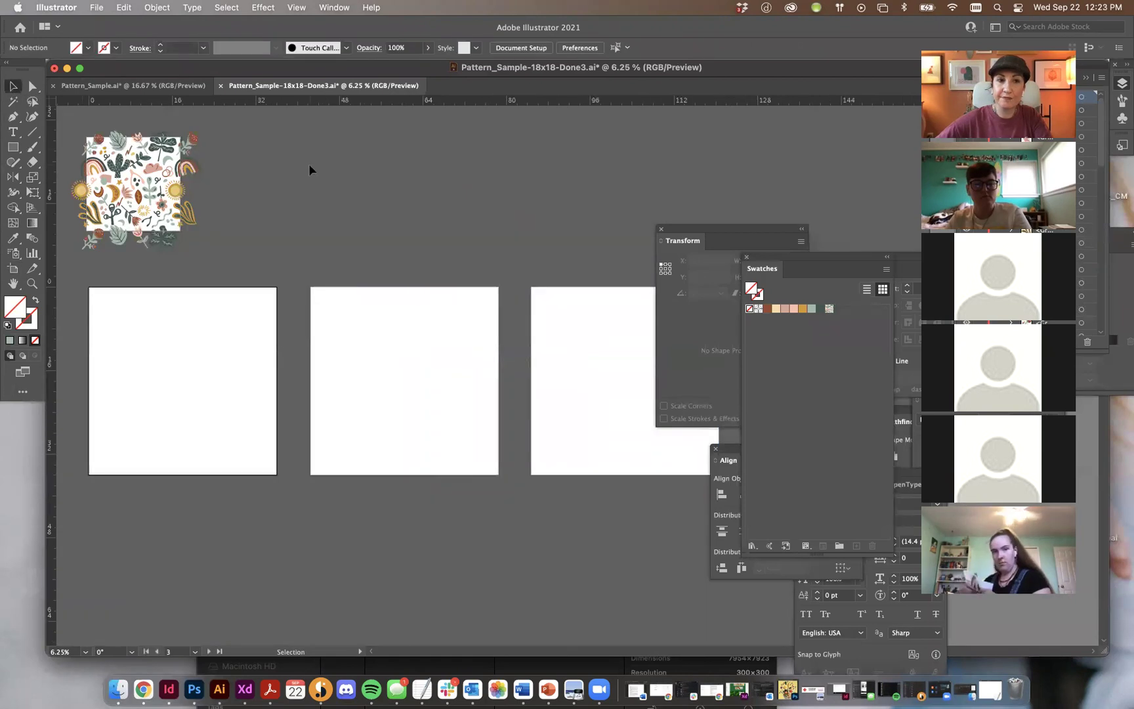
Create a 36 by 36 in rectangle on the first blank artboard using exact dimensions.
scroll(197, 164, "left", 3)
left_click(12, 147)
left_click(264, 329)
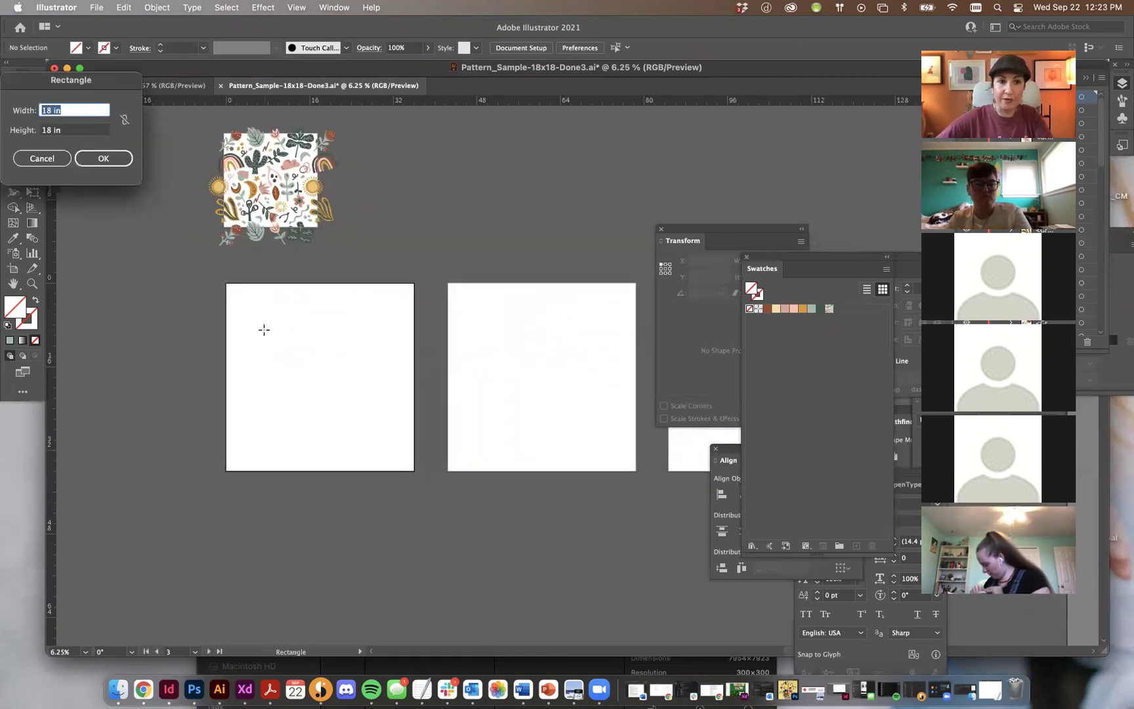
type("36")
key("Tab")
type("36")
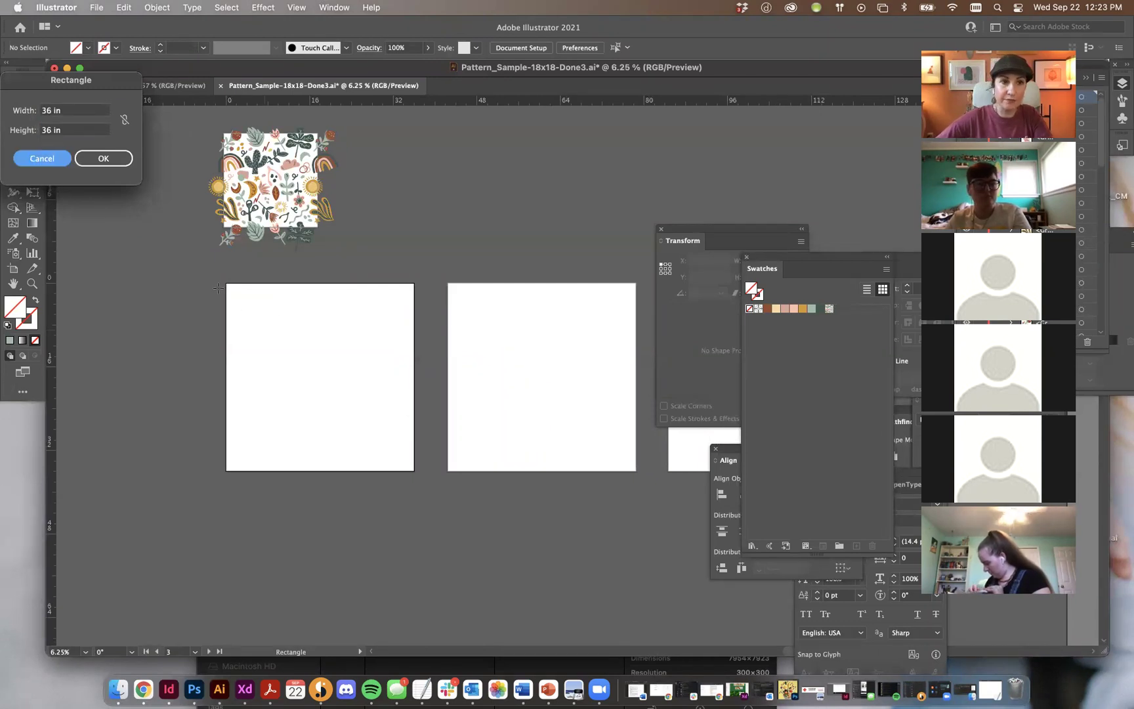
left_click(119, 158)
key("v")
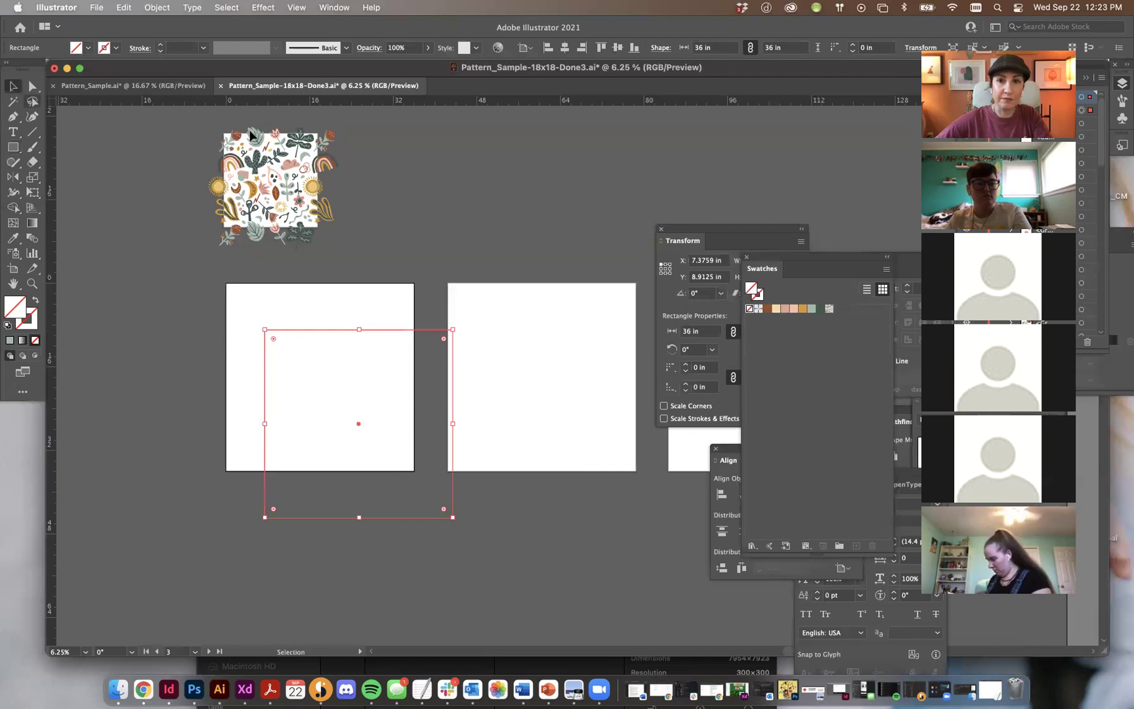
Set the rectangle's X and Y position to 0 in so it aligns with the first artboard.
left_click(705, 261)
type("0")
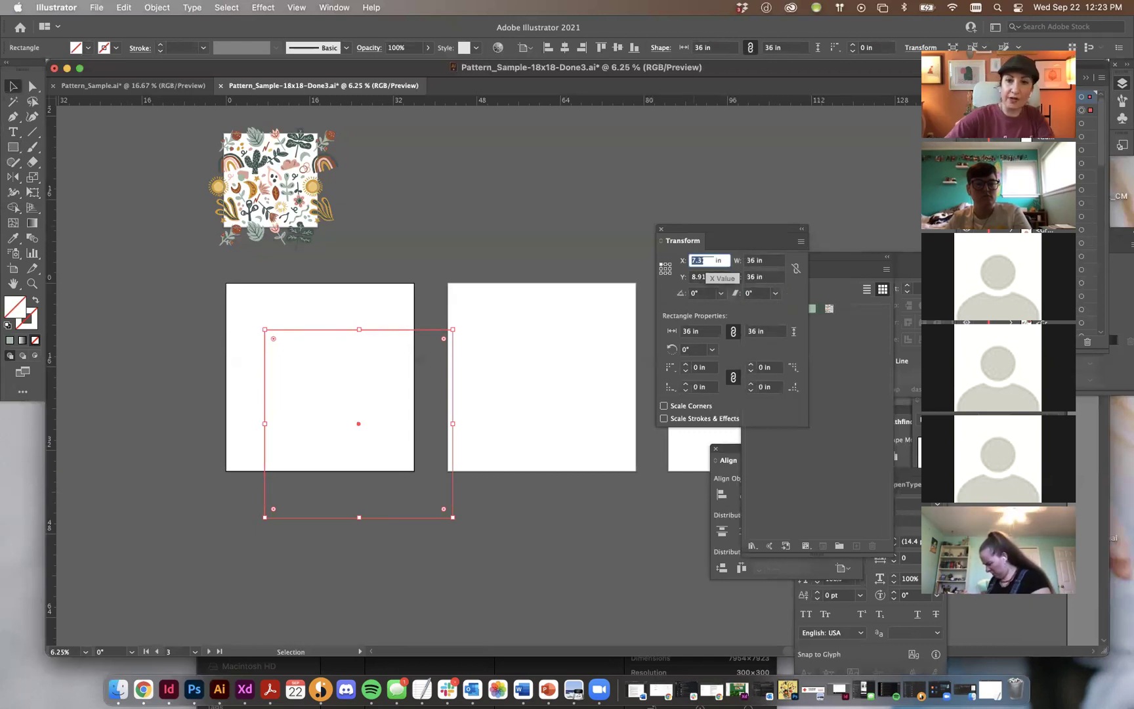
key("Tab")
type("0")
key("Tab")
left_click_drag(380, 263, 411, 313)
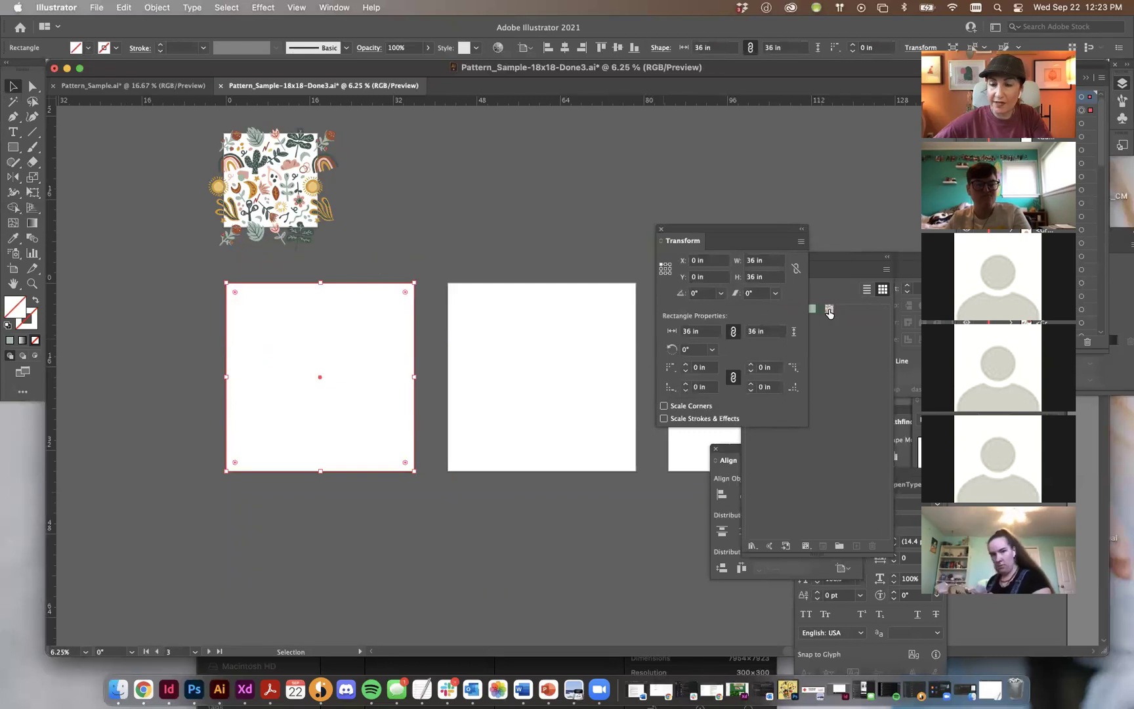
Fill the rectangle on the first artboard with New Pattern Swatch 3 and deselect it.
left_click(828, 309)
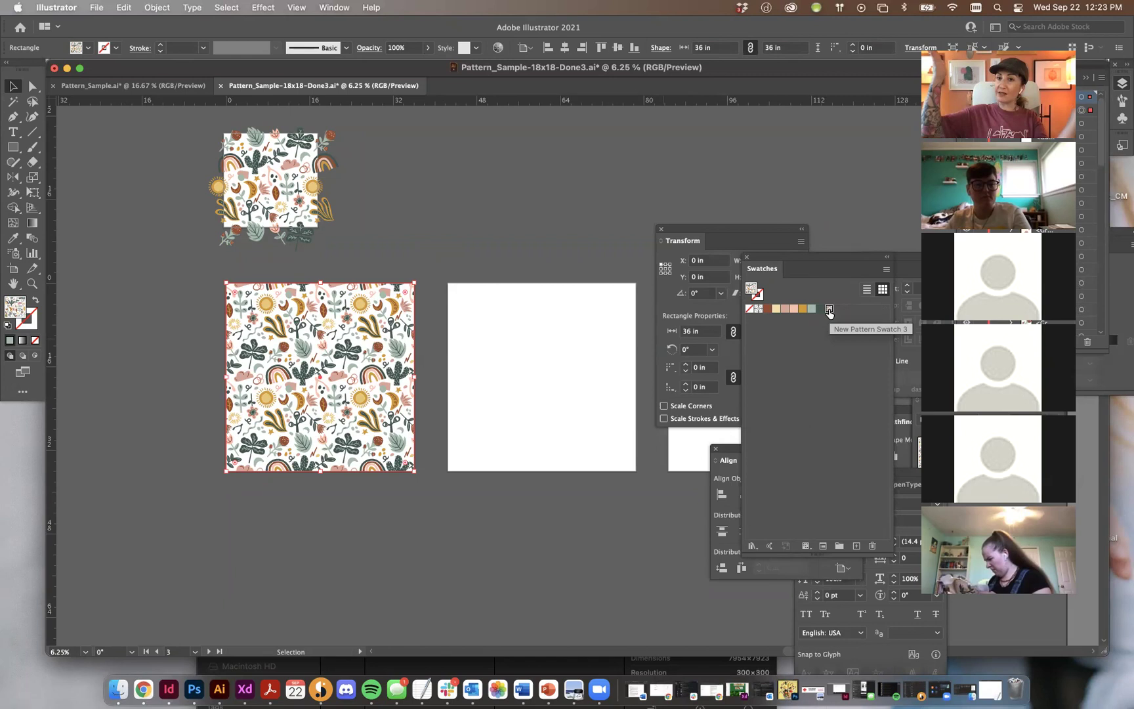
left_click(508, 251)
key("super+equal")
Examine how the pattern repeats across the filled rectangle compared with the original tile above the artboards.
scroll(483, 261, "left", 5)
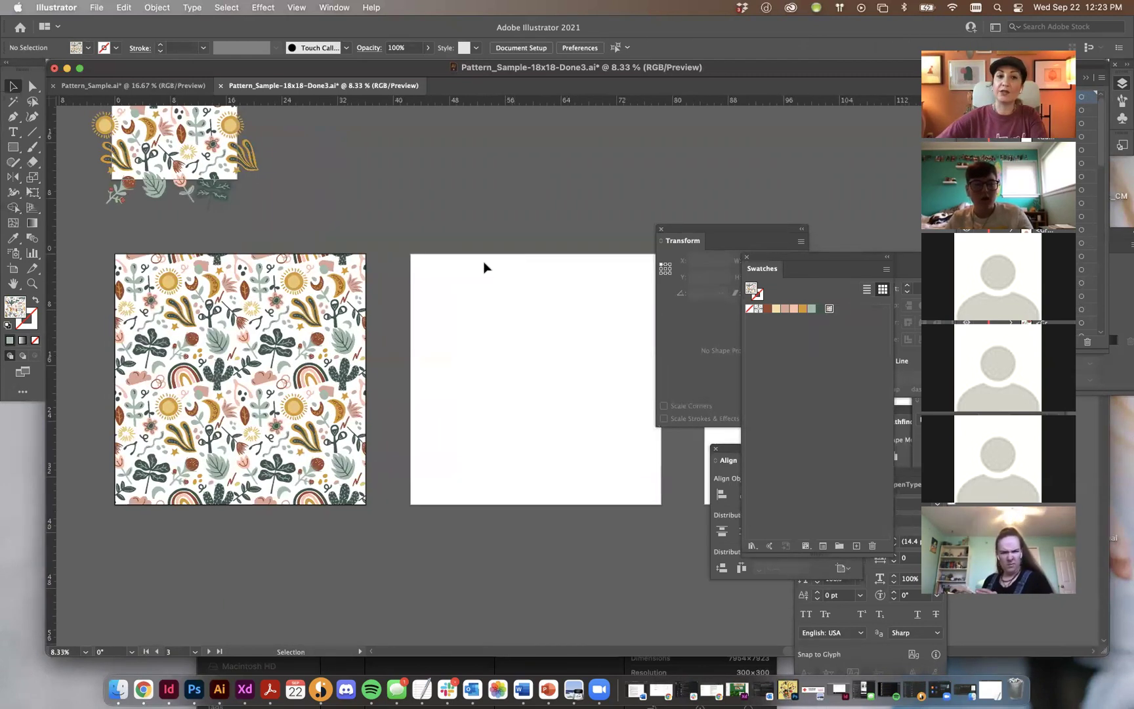
scroll(405, 147, "up", 3)
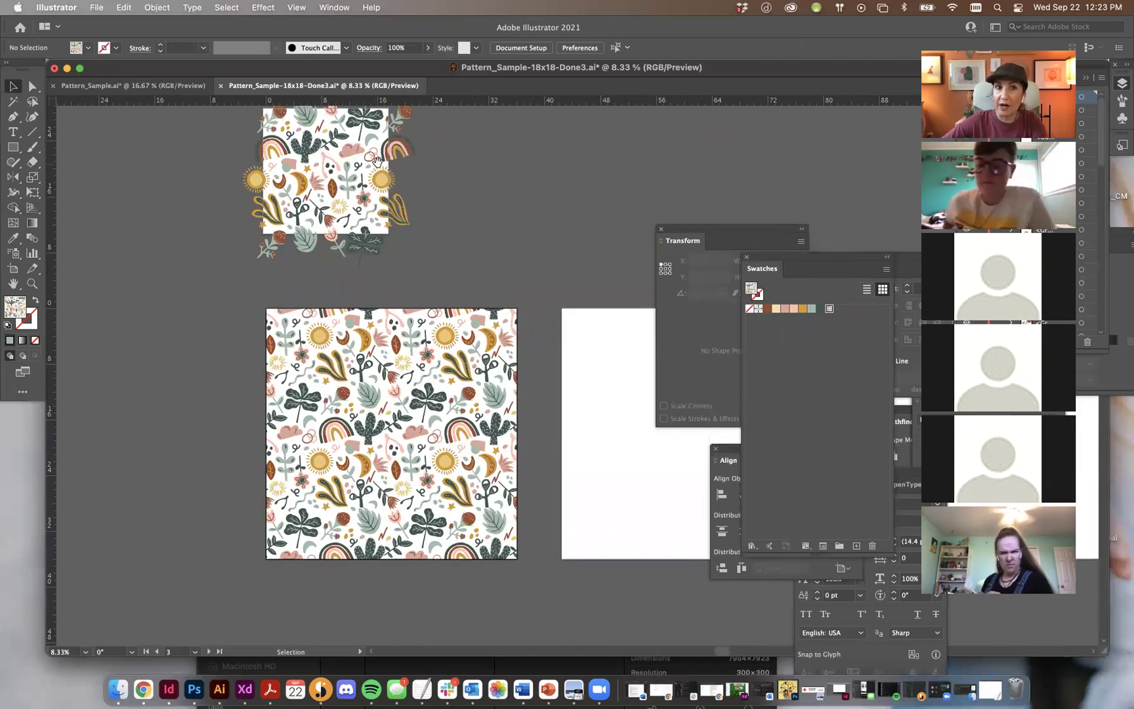
scroll(420, 148, "up", 1)
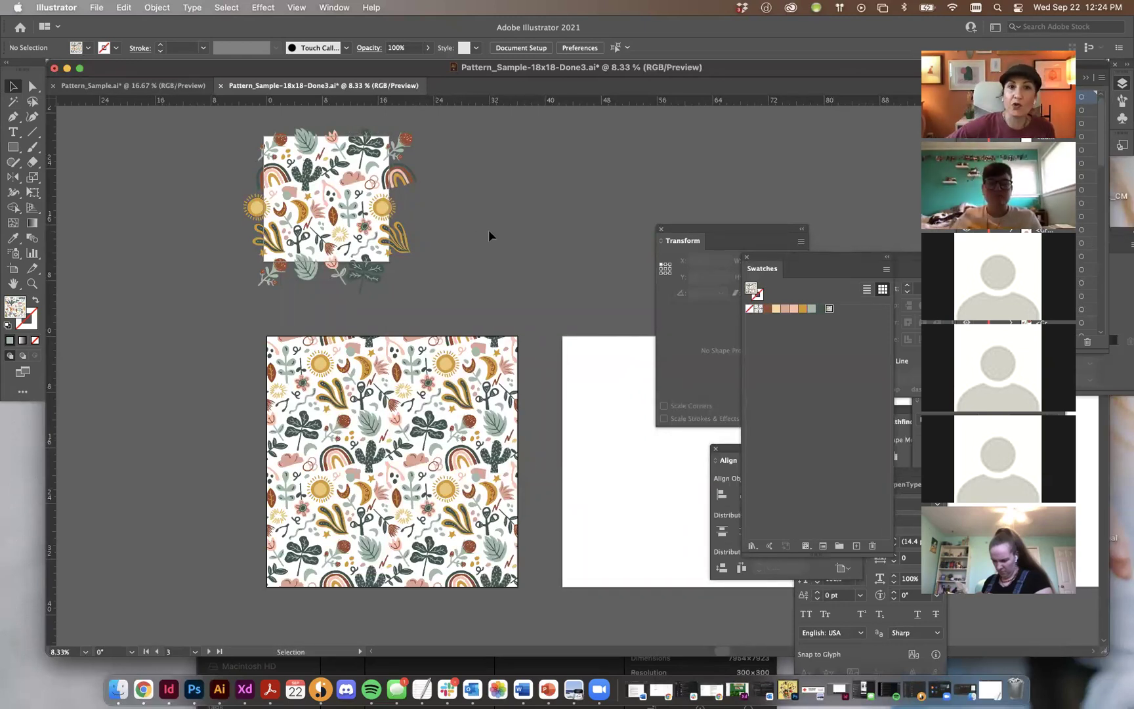
scroll(489, 234, "down", 2)
scroll(488, 235, "right", 2)
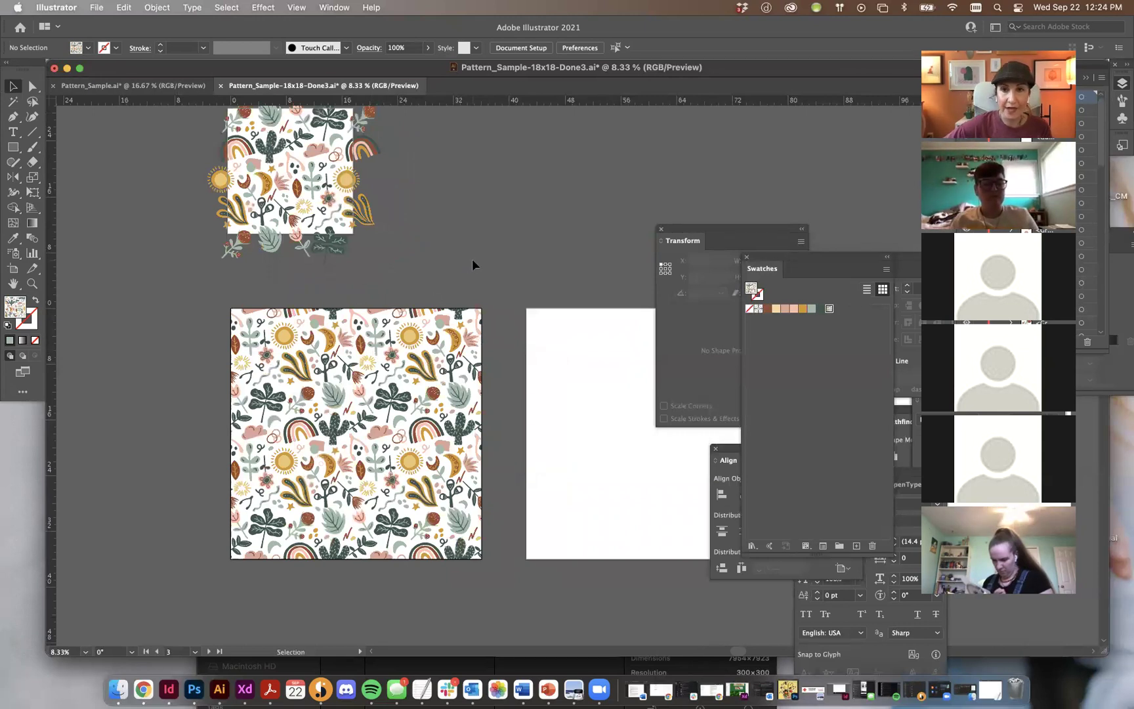
scroll(472, 261, "right", 2)
scroll(473, 264, "right", 5)
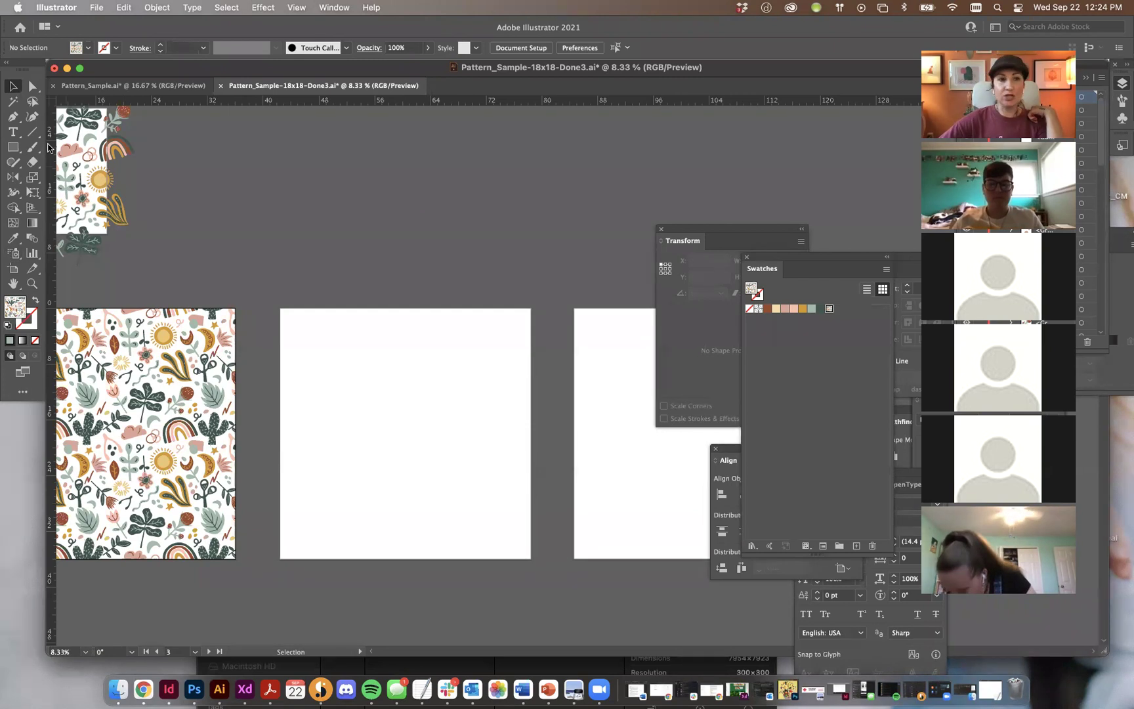
left_click(155, 391)
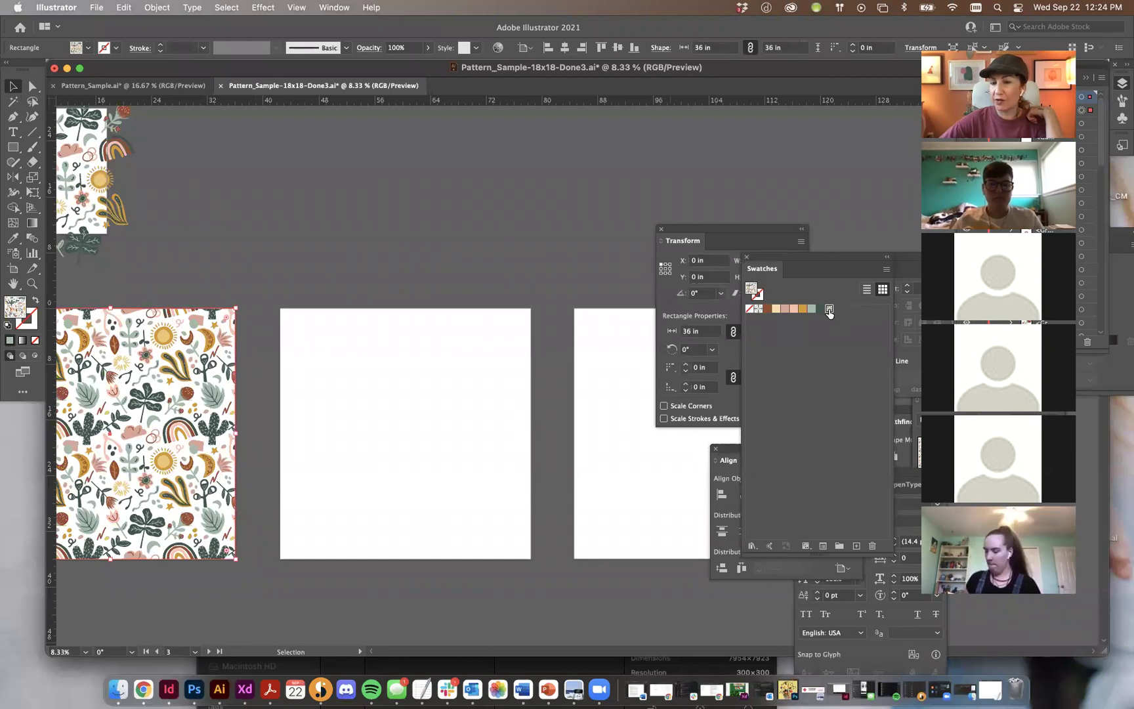
left_click(473, 256)
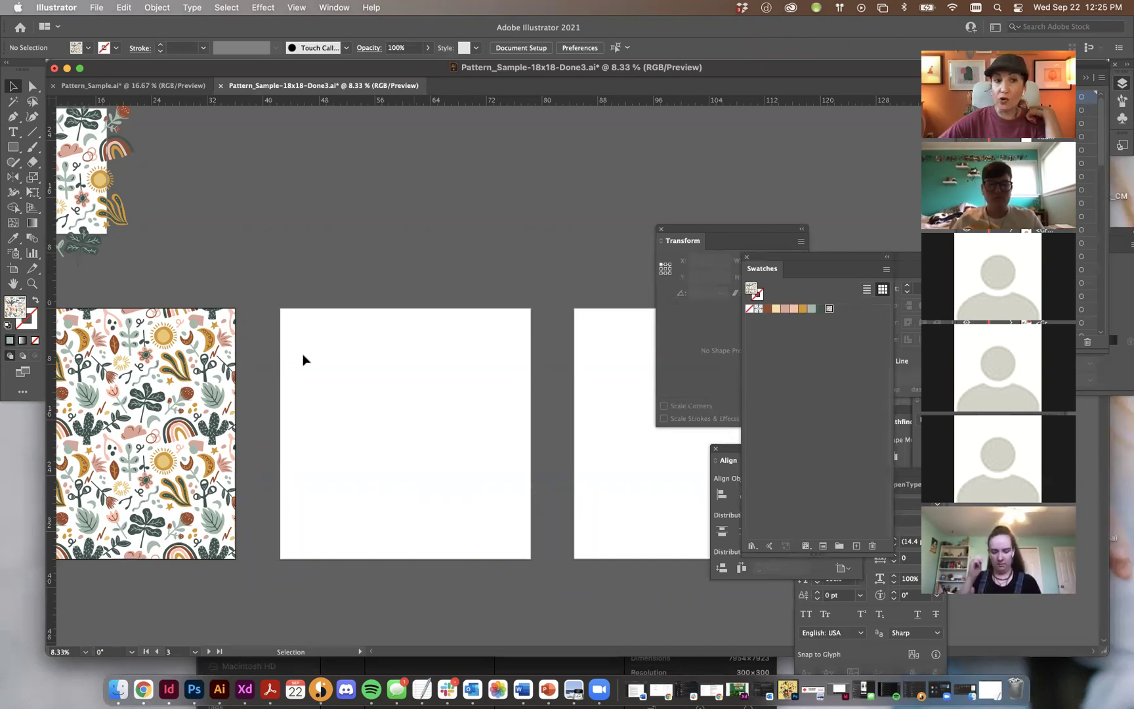
scroll(314, 349, "left", 5)
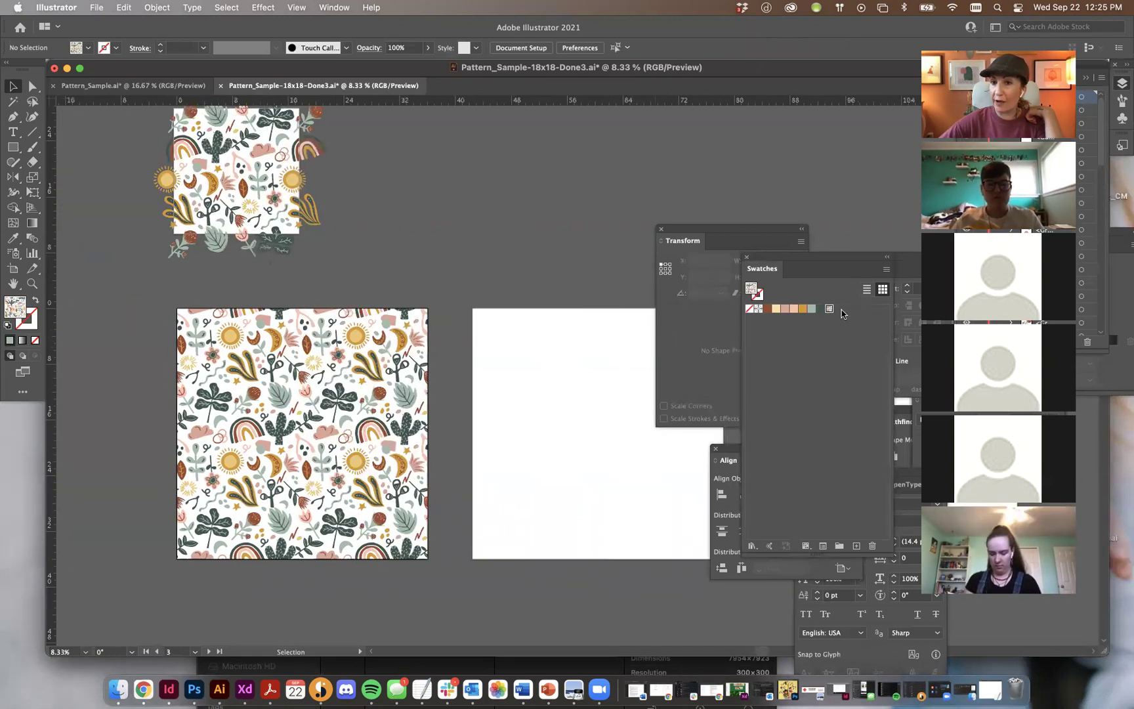
Delete the pattern-filled rectangle, try drawing one about 21.9 by 25.6 in with the pattern fill still active, and delete that too.
left_click(427, 327)
key("Delete")
key("m")
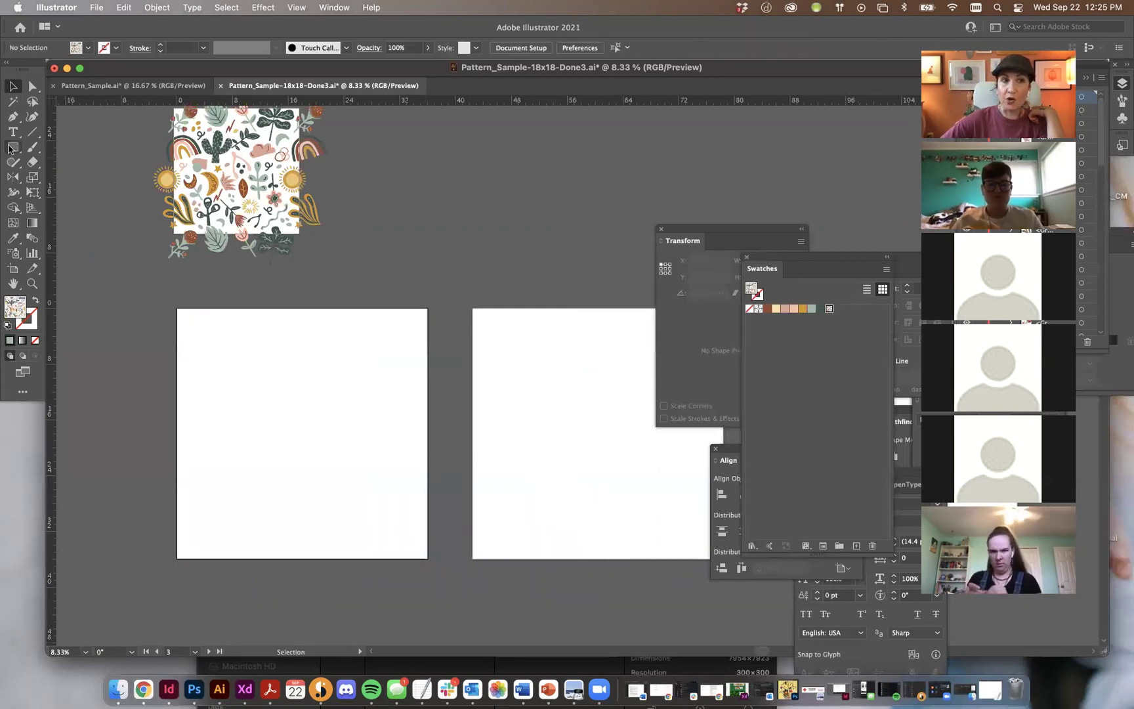
mouse_move(245, 339)
left_mouse_down()
mouse_move(382, 516)
mouse_move(398, 518)
left_mouse_up()
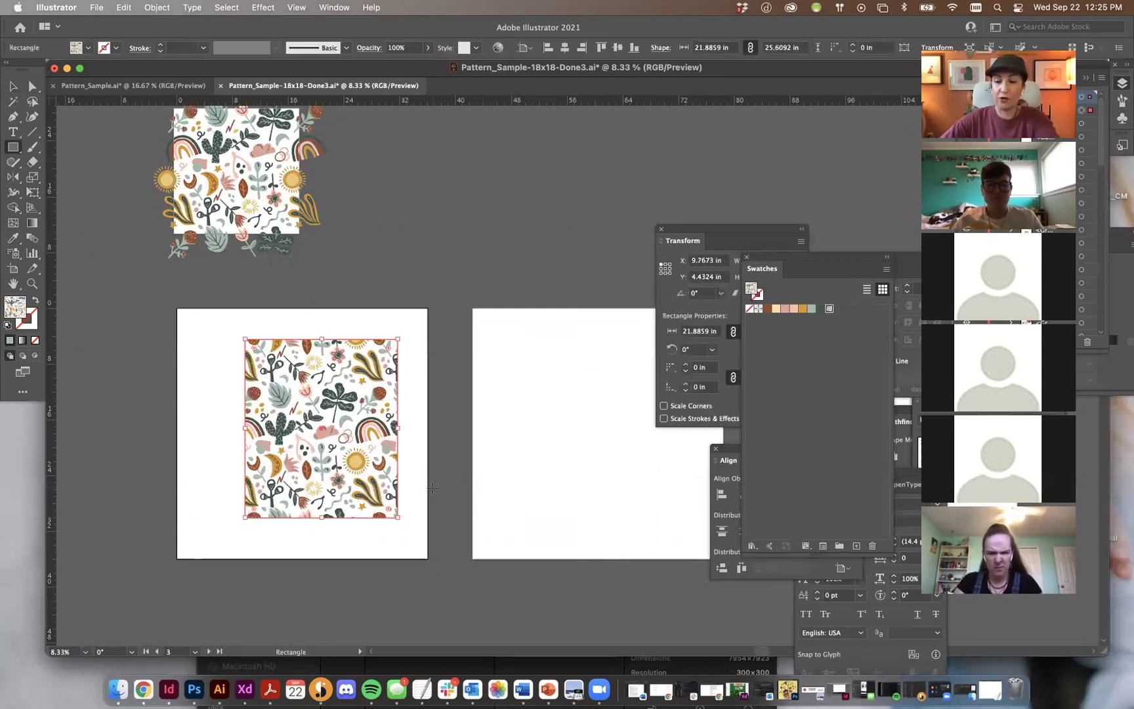
key("Delete")
Draw an unfilled rectangle about 23.4 by 23.5 in on the first artboard and fill it with the pattern swatch.
key("slash")
left_click_drag(224, 357, 388, 519)
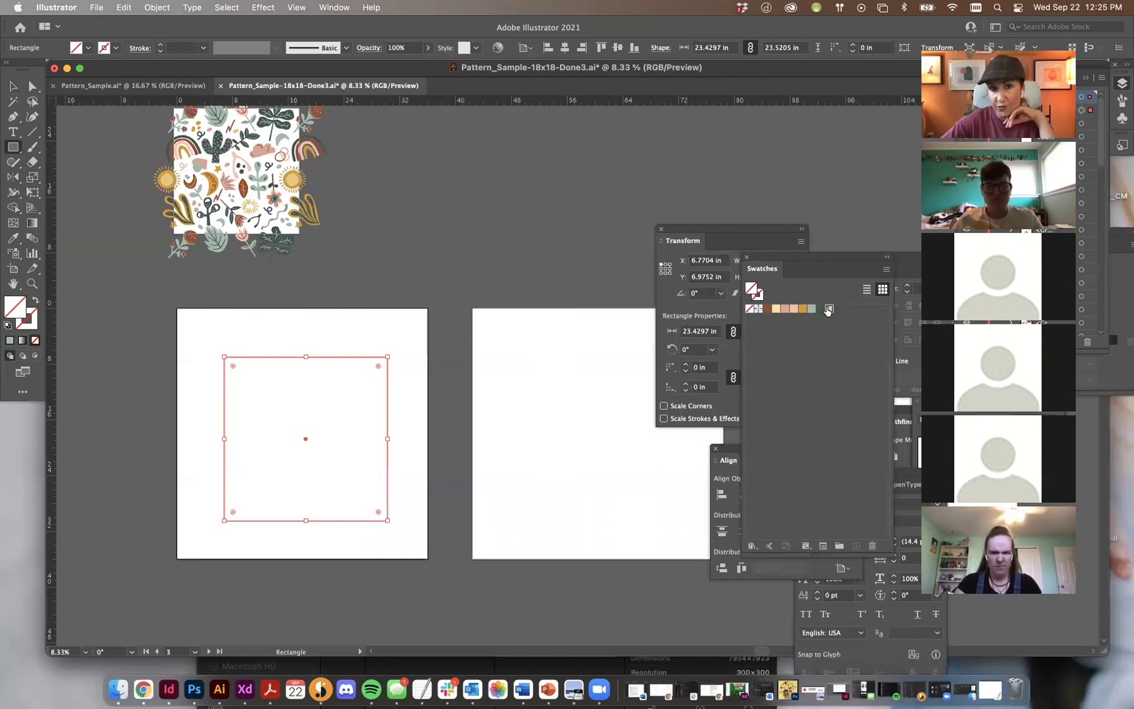
left_click(829, 308)
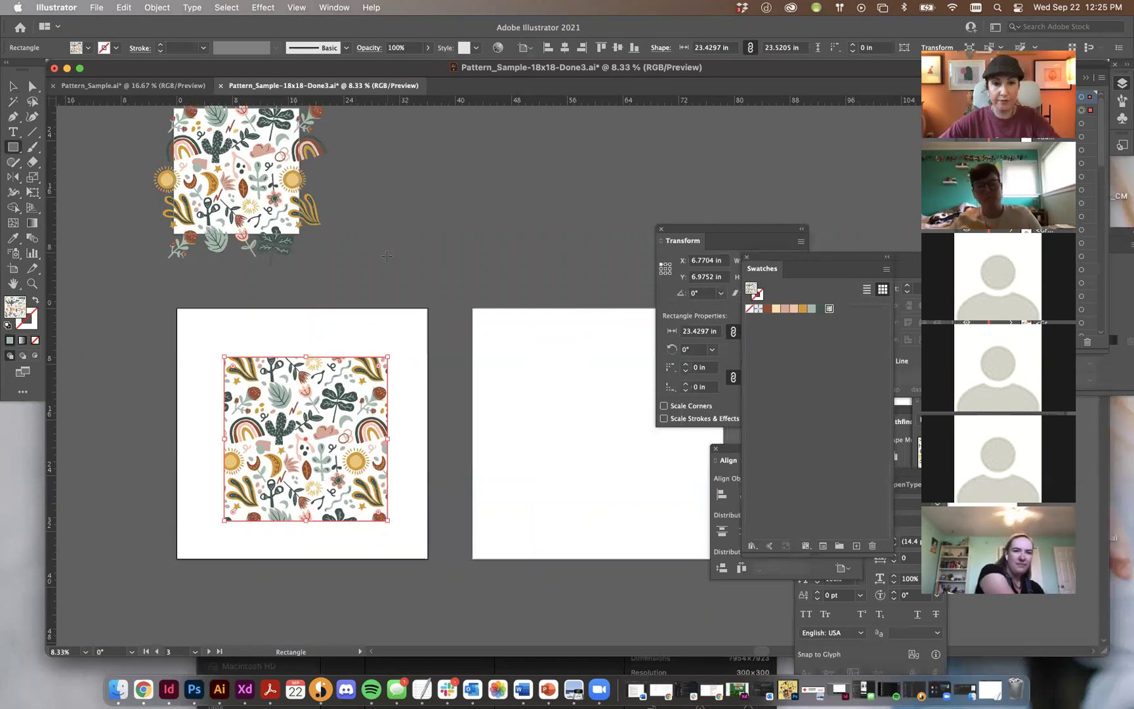
Undo the test rectangles and the deletion to restore the 36 in pattern-filled rectangle on the first artboard.
key("super+z")
key("super+z")
key("super+shift+z")
key("super+shift+z")
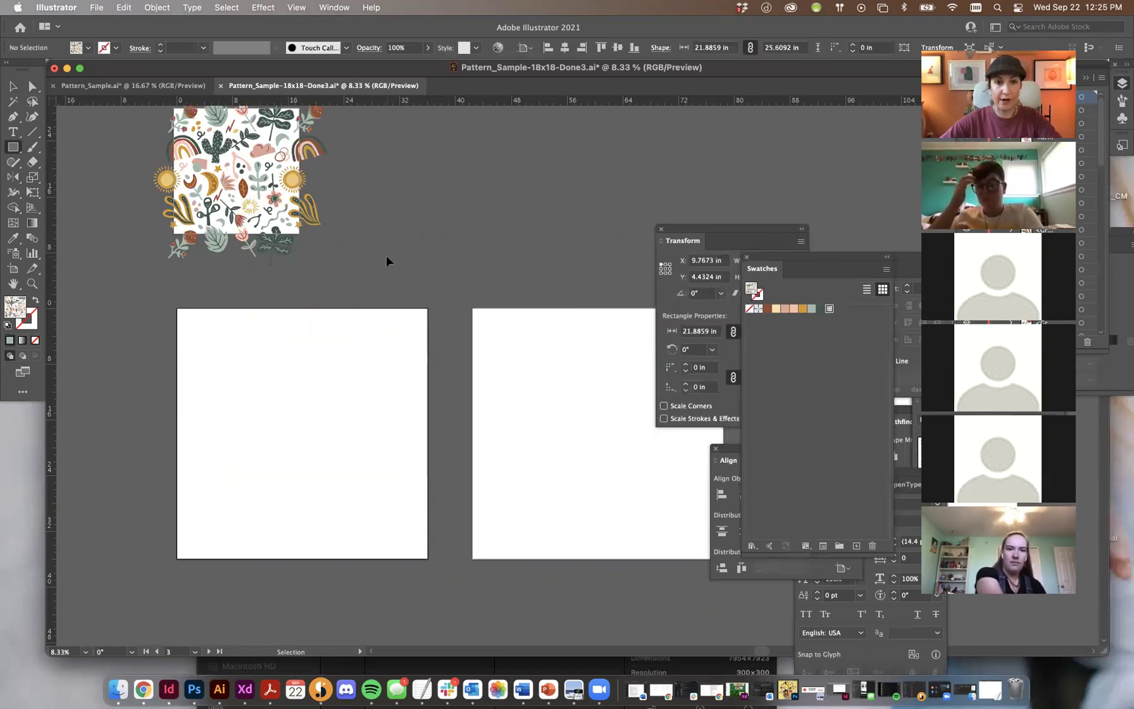
key("v")
left_click(461, 186)
left_click_drag(537, 268, 458, 204)
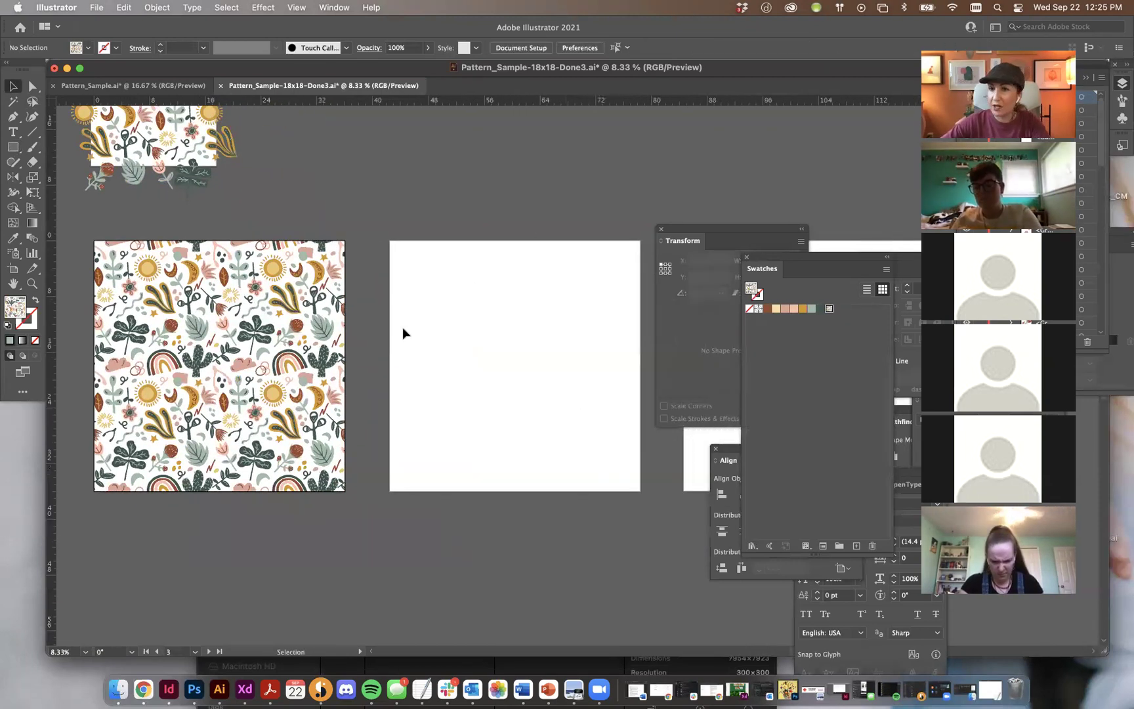
Duplicate the pattern-filled rectangle onto the second artboard and make that artboard active.
left_click(150, 274)
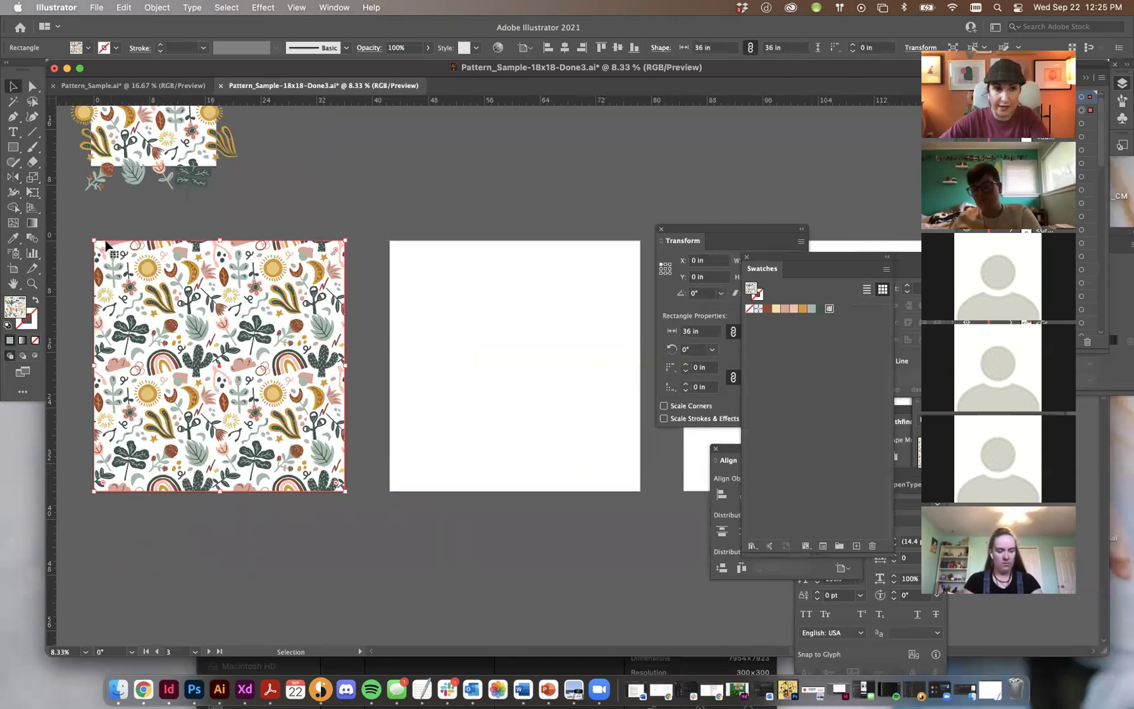
left_click_drag(110, 247, 411, 255)
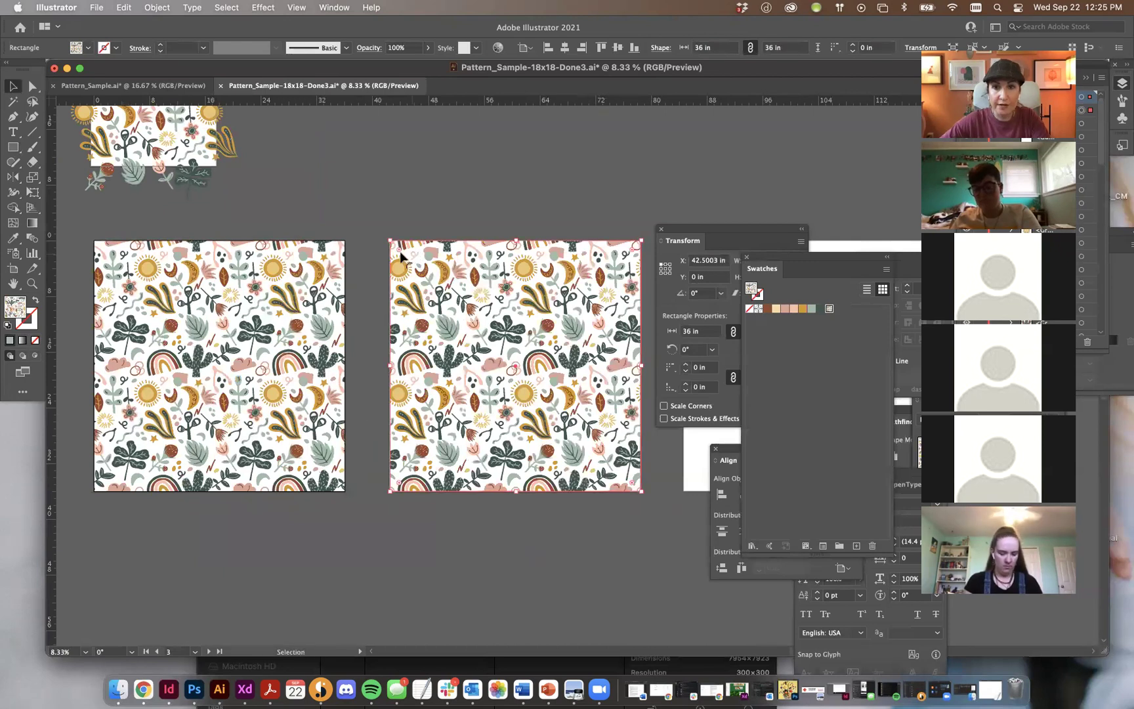
left_click(597, 264)
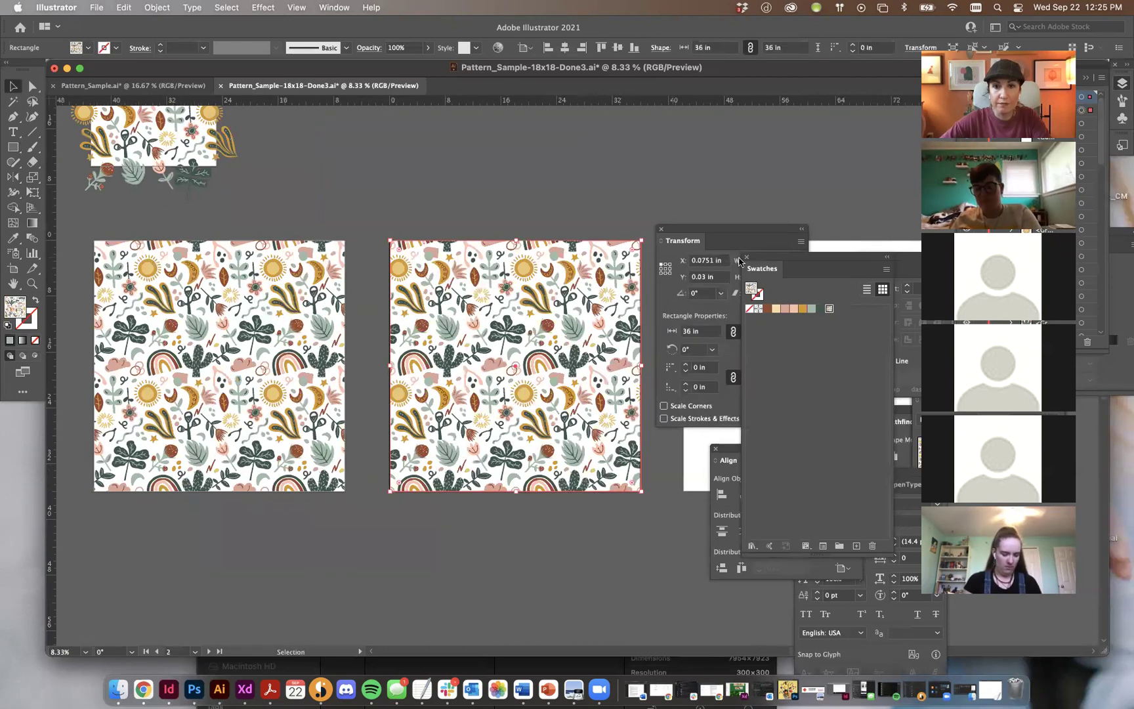
Set the duplicated rectangle's X and Y position to 0 in on the second artboard.
left_click(717, 261)
type("0")
key("Tab")
type("0")
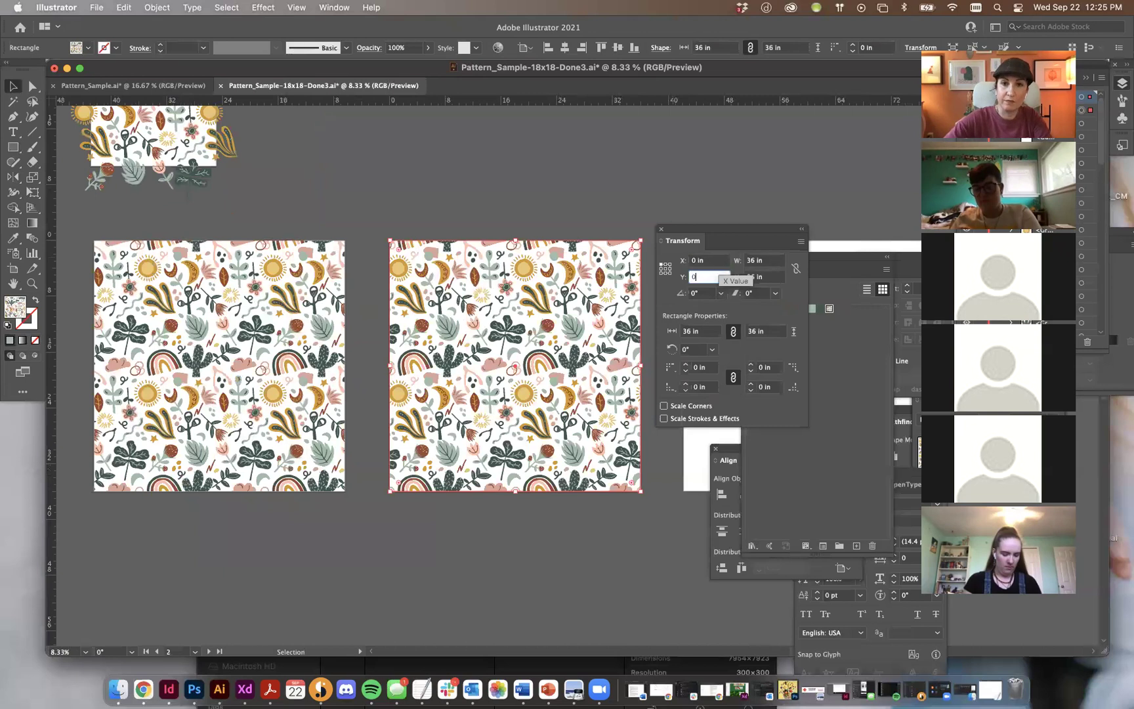
key("Tab")
left_click(248, 258)
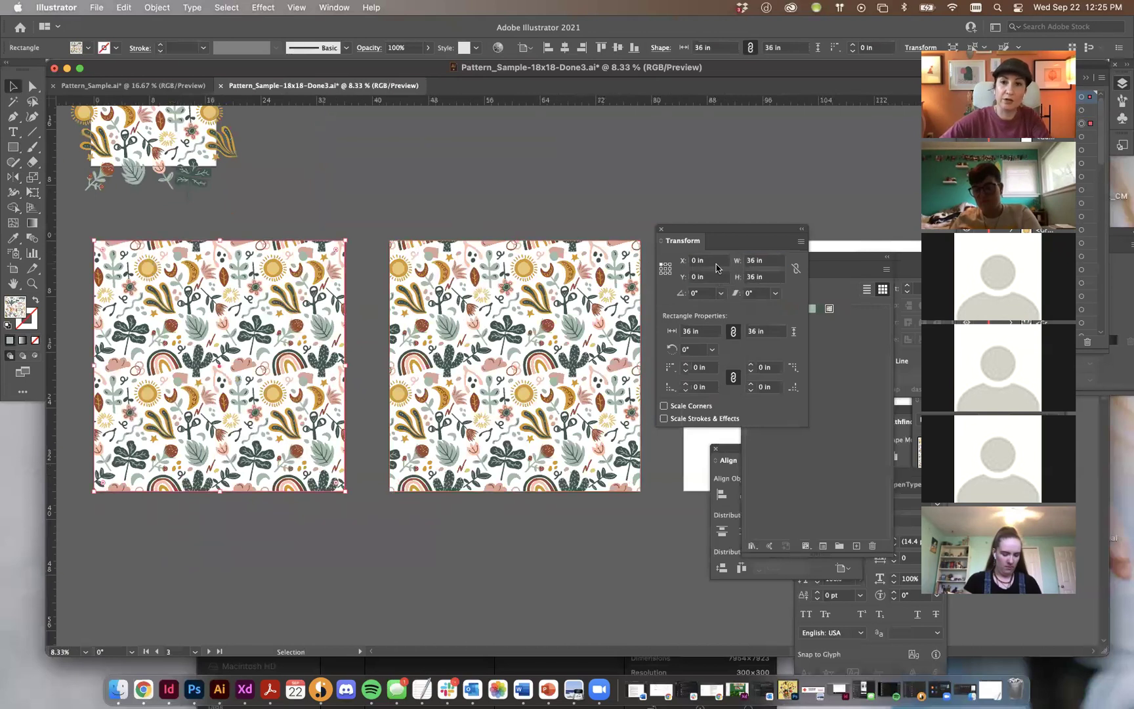
Set the transform behaviour to Transform Both for the rectangle on the second artboard.
scroll(593, 218, "left", 5)
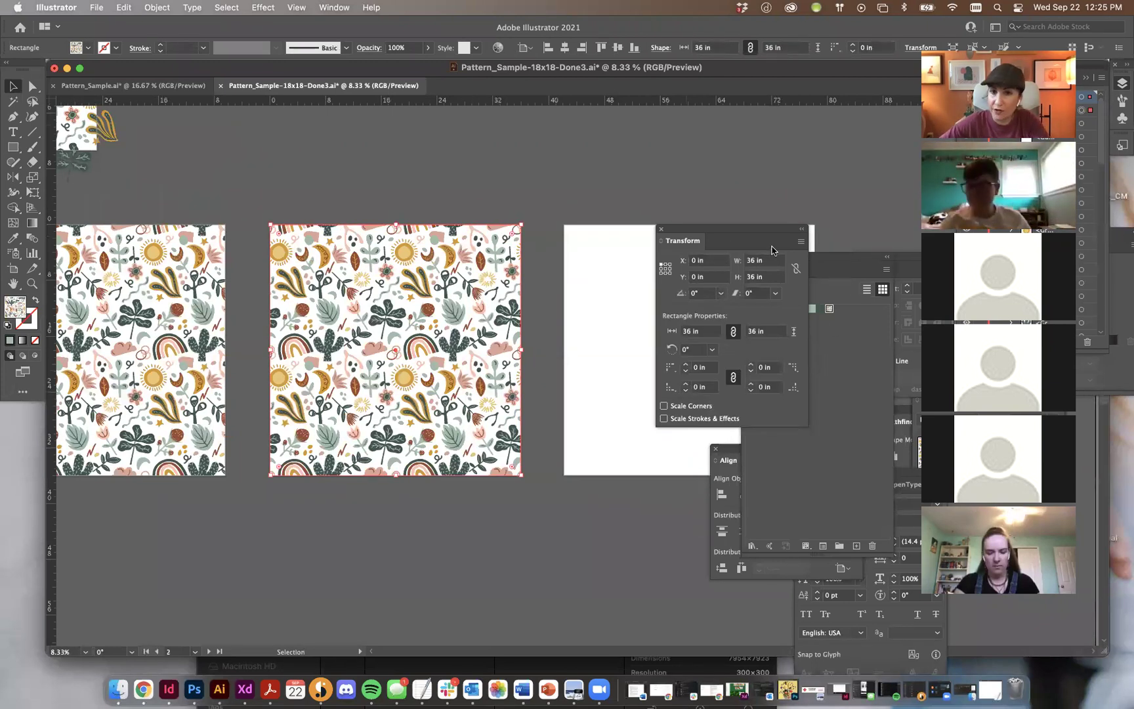
left_click(801, 242)
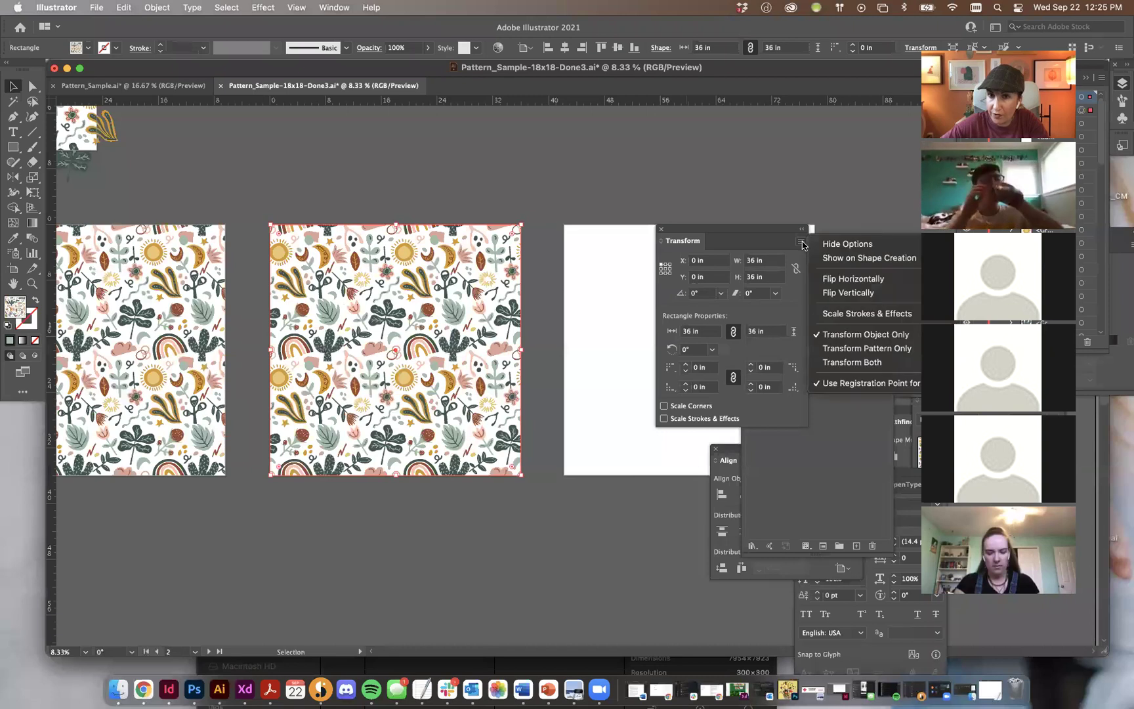
left_click(859, 366)
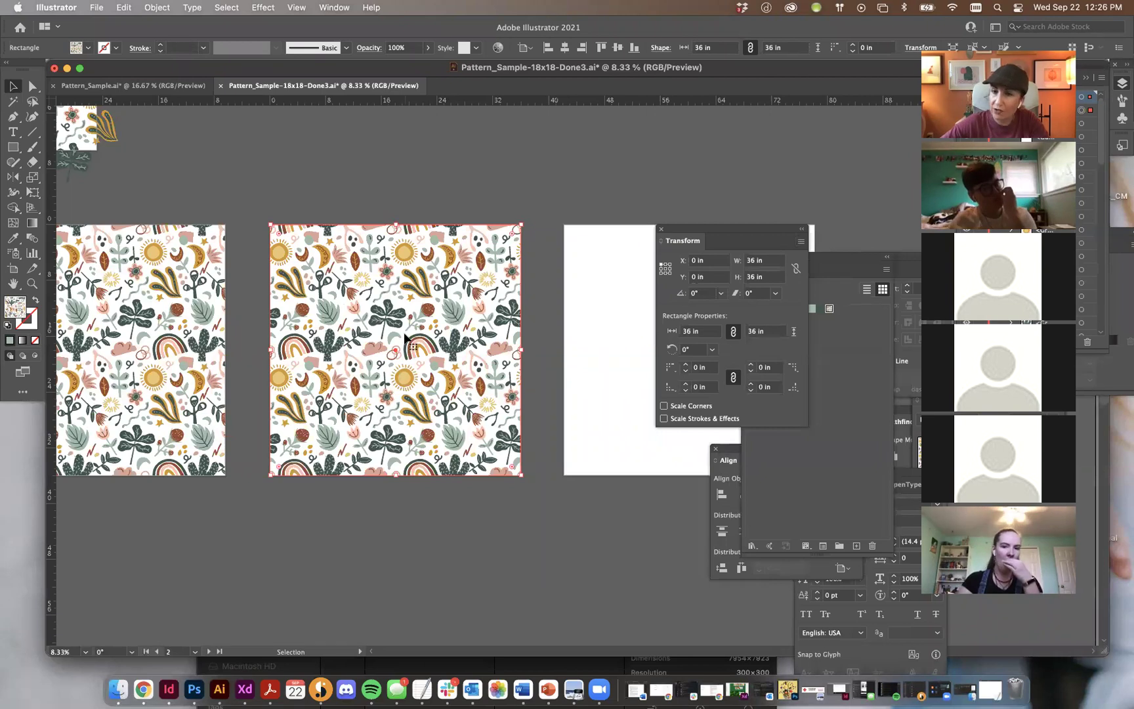
Scale the second artboard's rectangle together with its pattern down proportionally to about 9.8 by 9.8 in.
left_click(520, 478)
left_click(513, 470)
left_click_drag(519, 475, 332, 261)
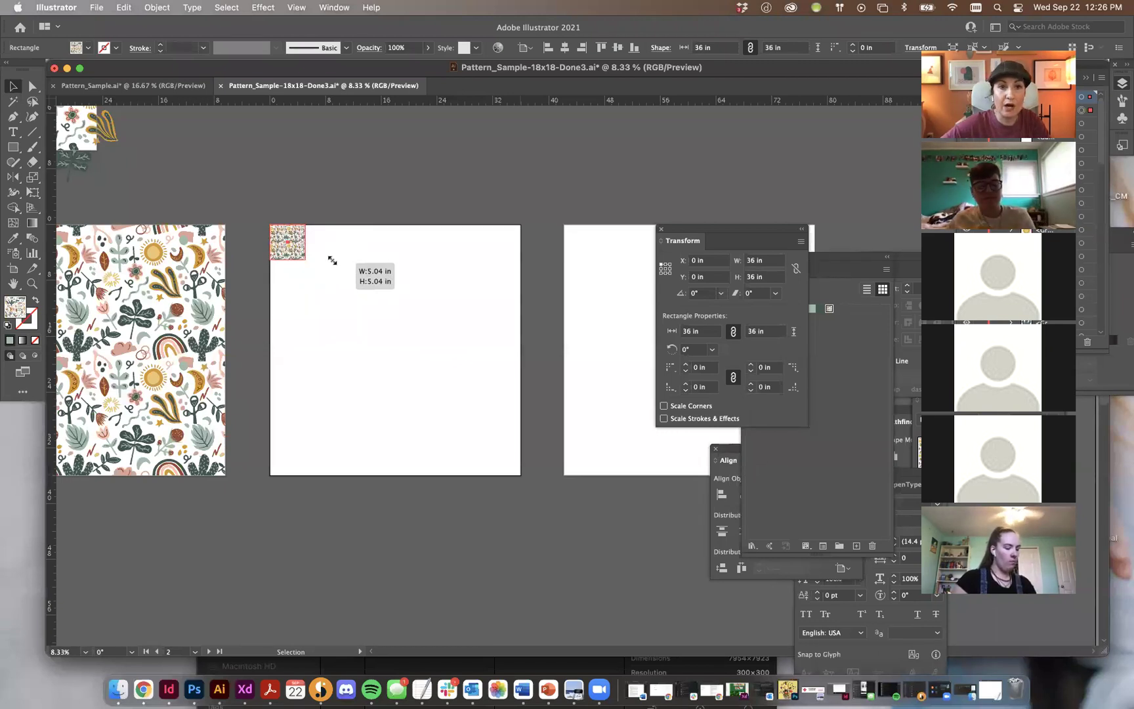
left_click_drag(332, 261, 337, 310)
left_click(424, 331)
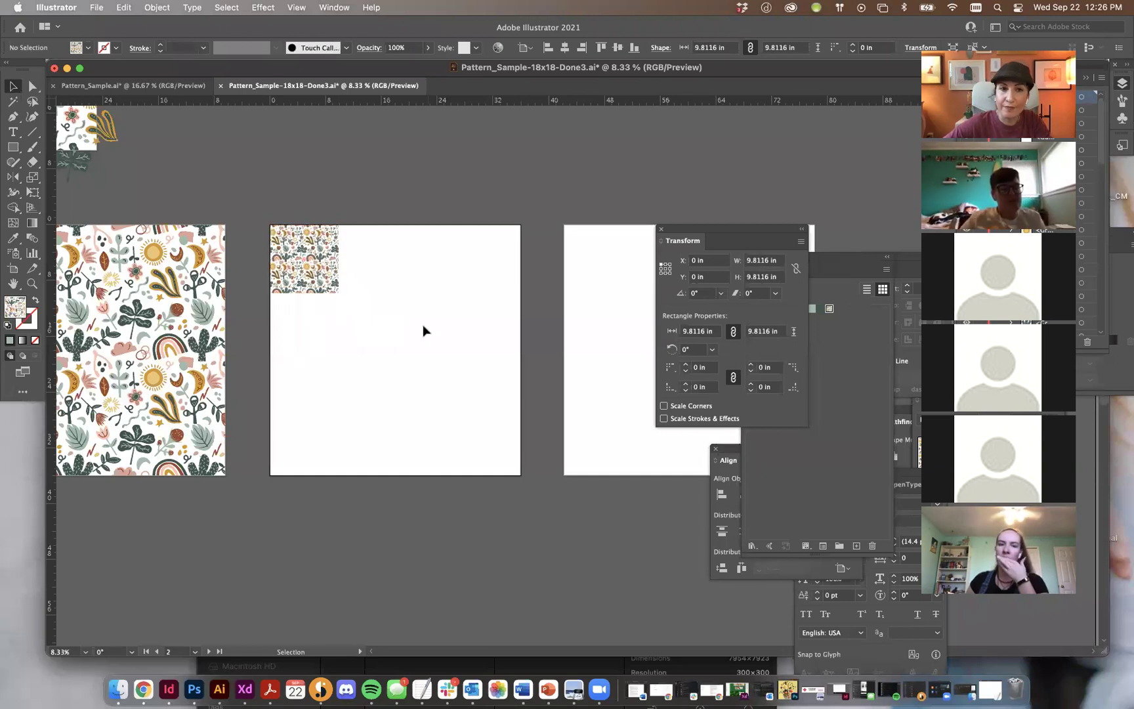
Try resizing the small pattern rectangle non-proportionally to about 15 by 19.3 in, and undo the resize.
left_click(328, 276)
left_click_drag(339, 294, 494, 461)
left_click_drag(533, 474, 374, 359)
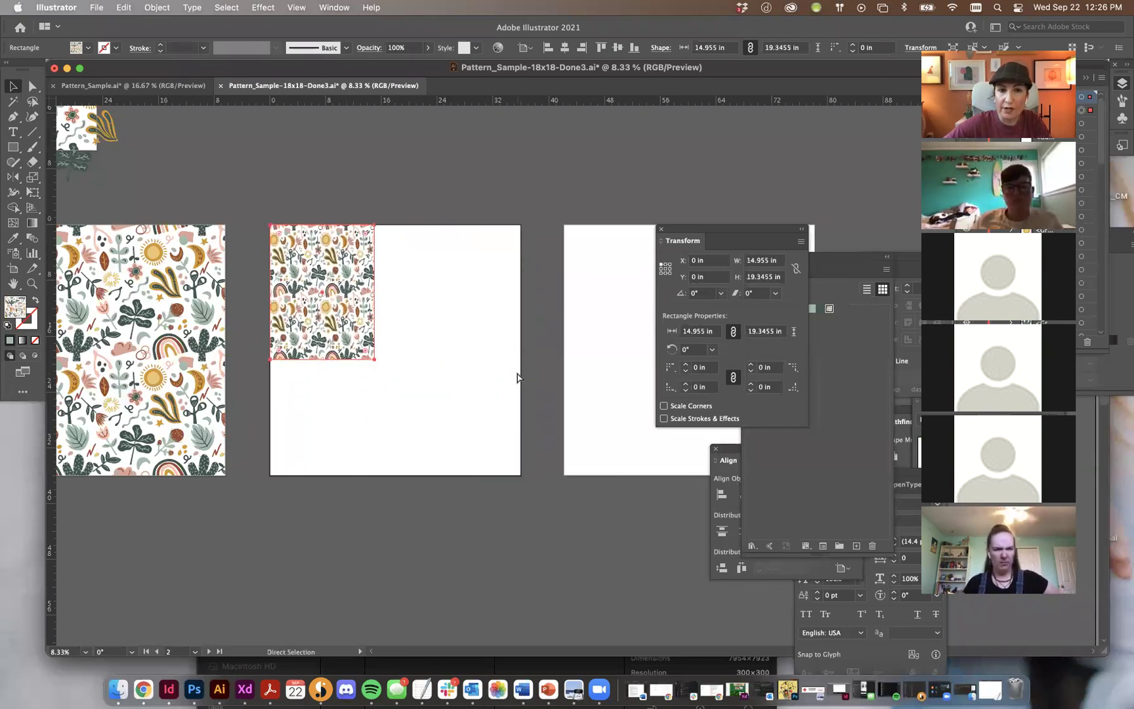
key("super+z")
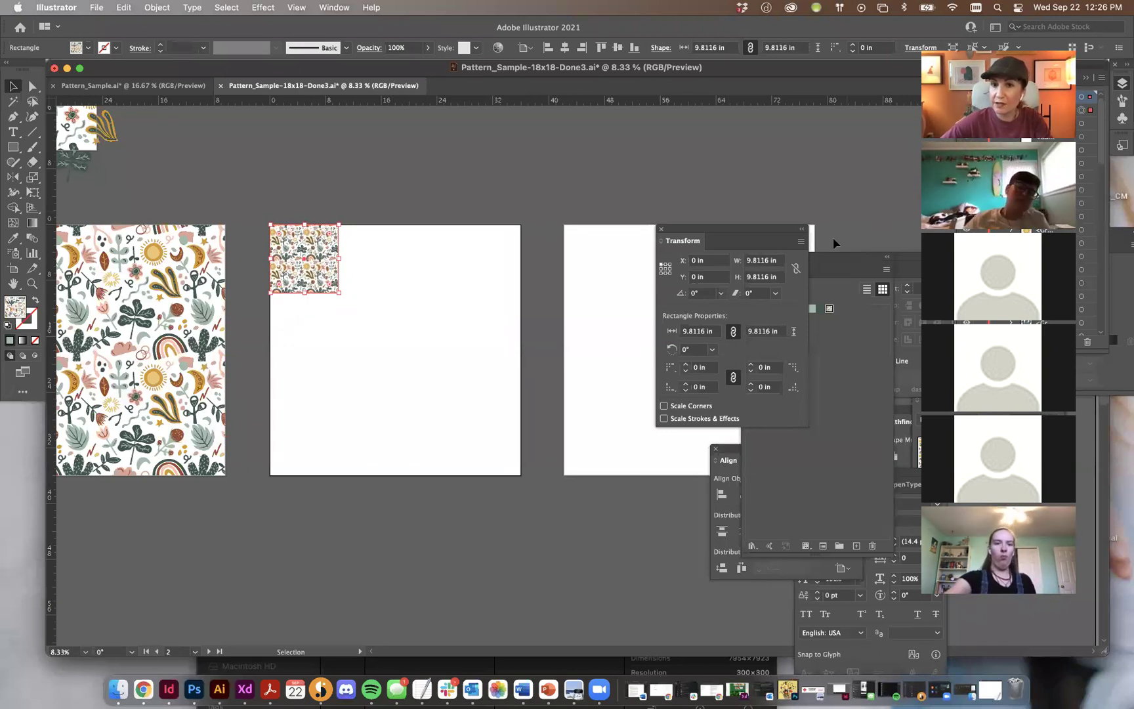
Set the transform behaviour to Transform Object Only and resize the second artboard's pattern rectangle to 36 by 36 in.
left_click(801, 244)
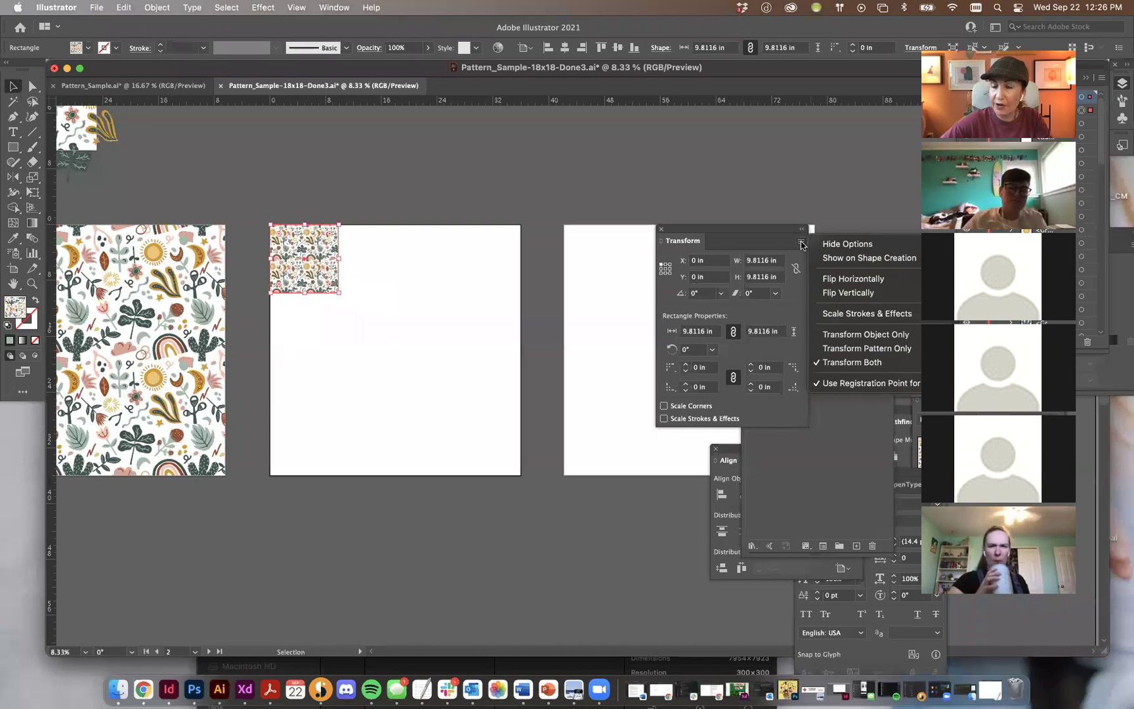
left_click(835, 338)
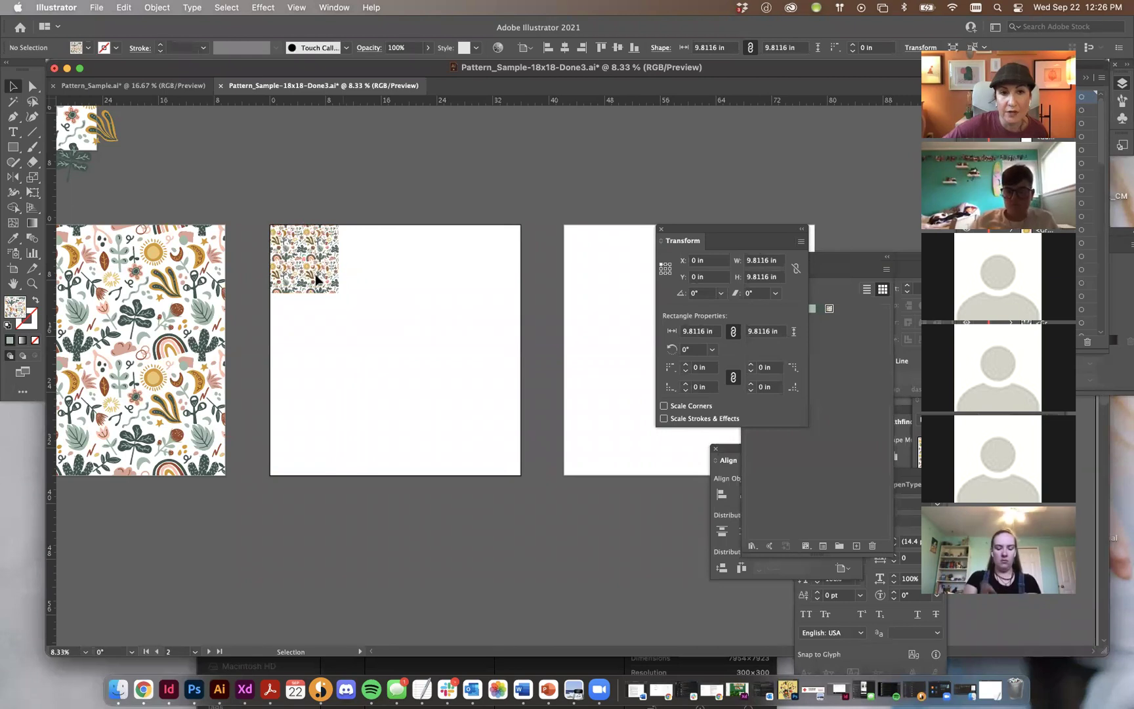
double_click(772, 260)
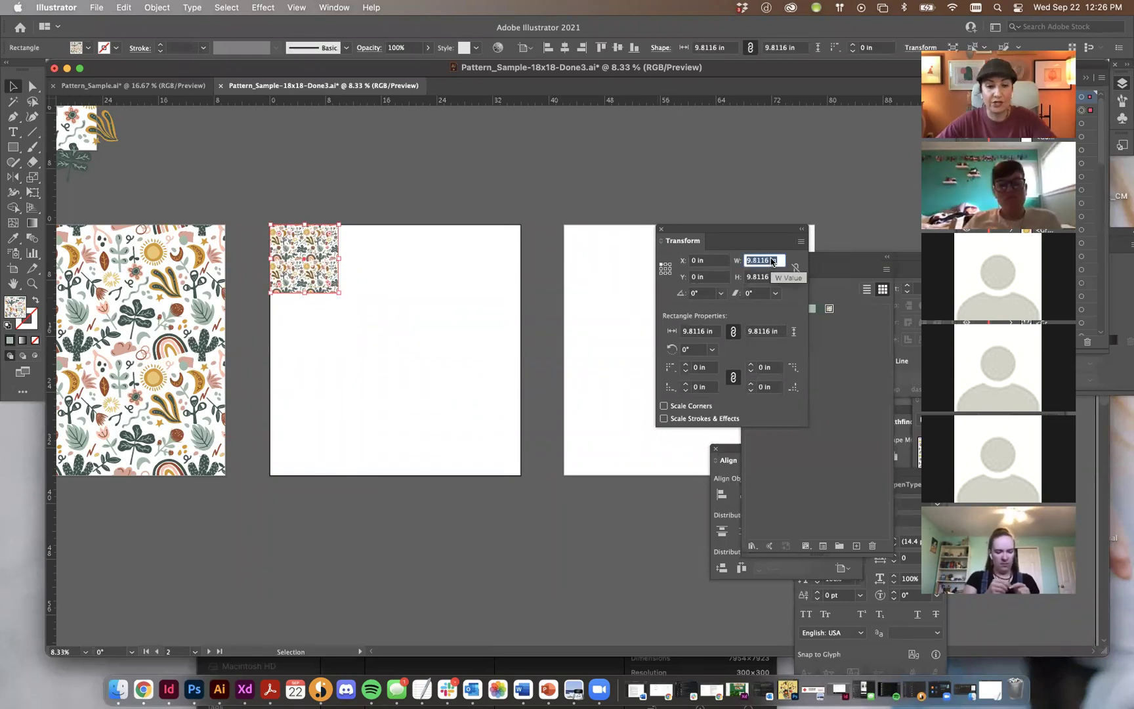
key("Tab")
type("3")
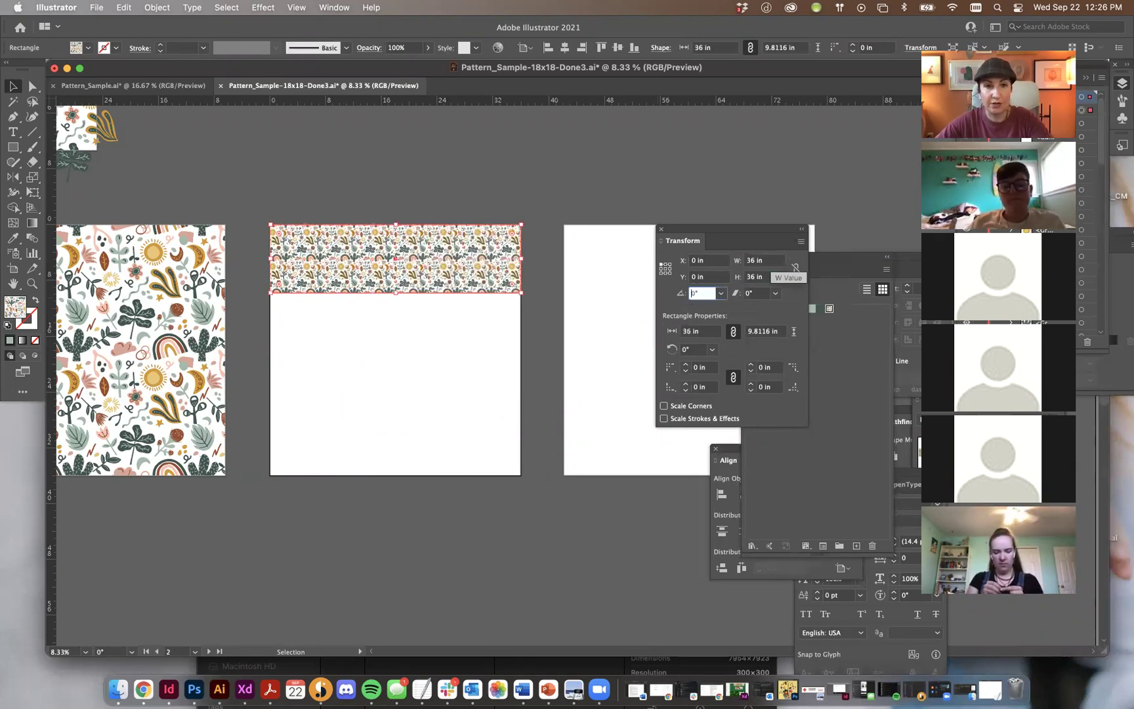
key("Return")
left_click(376, 172)
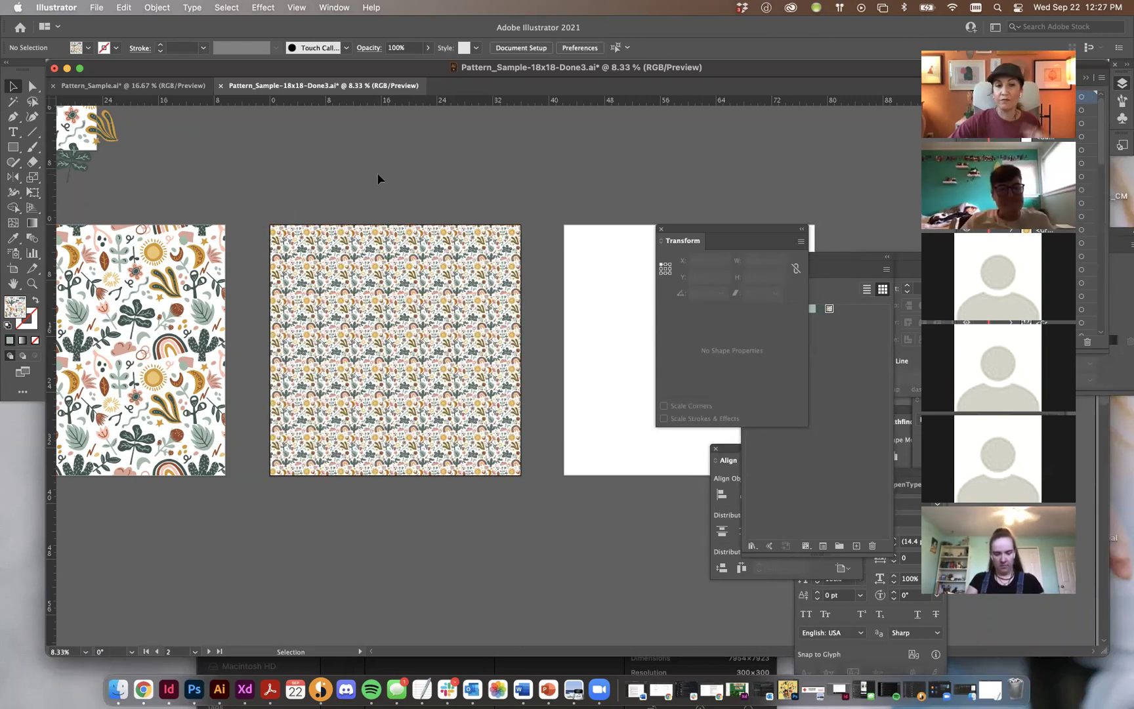
Duplicate the first artboard's large-scale pattern rectangle onto the third artboard.
key("super+minus")
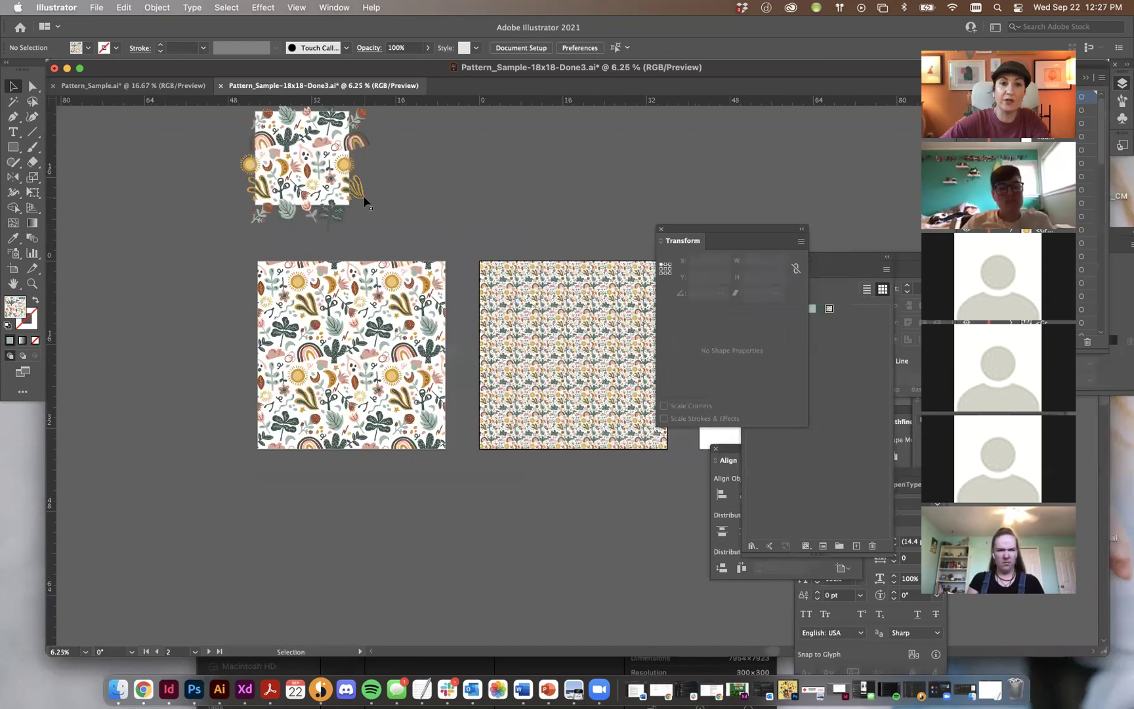
left_click(353, 262)
scroll(352, 261, "right", 5)
left_click_drag(135, 263, 593, 275)
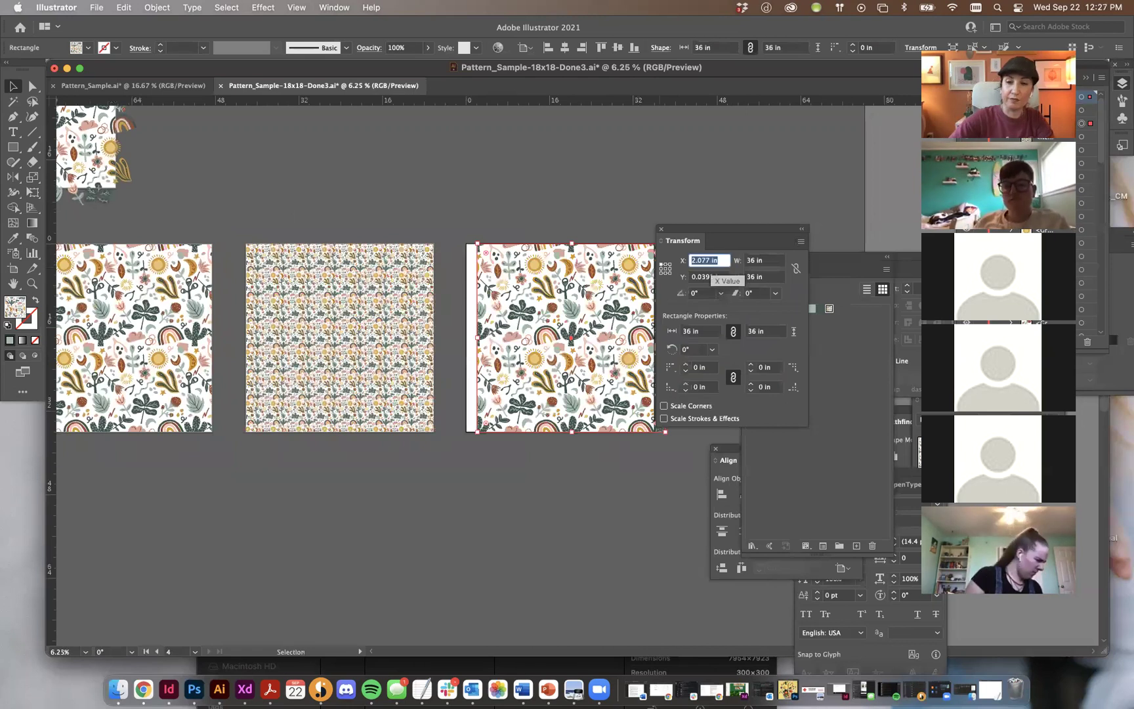
Set the duplicated rectangle's X and Y position to 0 in on the third artboard.
type("0")
key("Tab")
type("0")
key("Tab")
left_click(611, 215)
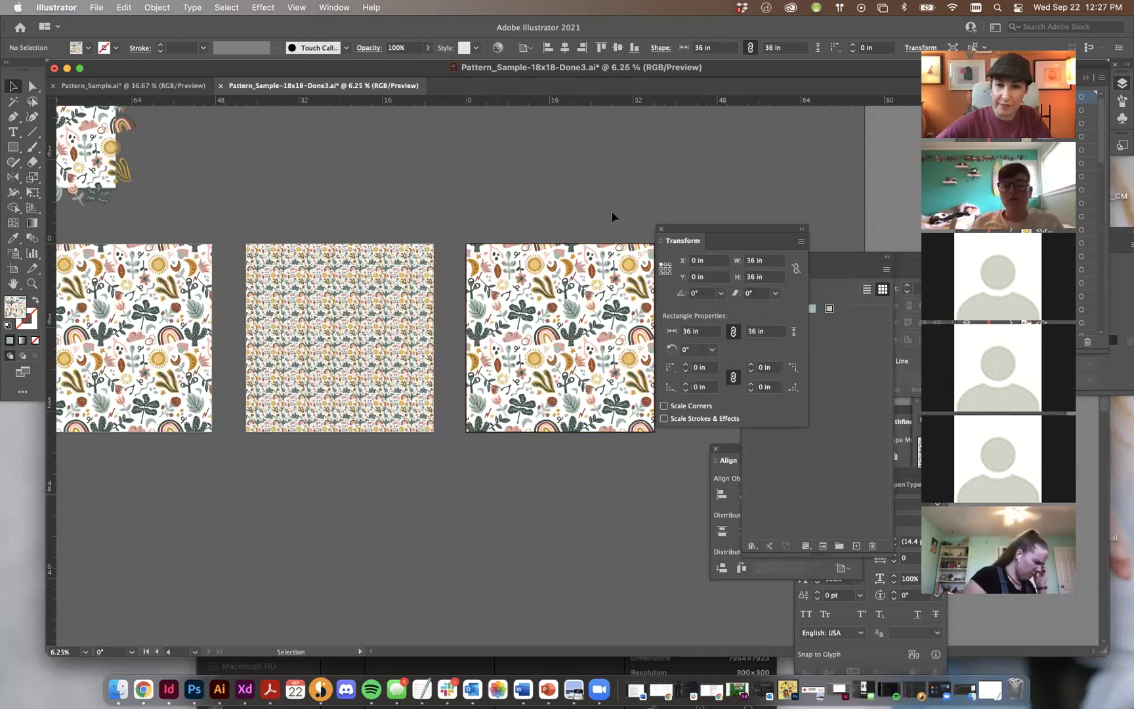
Try enlarging the third artboard's rectangle proportionally beyond the artboard with Transform Object Only active.
scroll(620, 216, "right", 5)
left_click(476, 430)
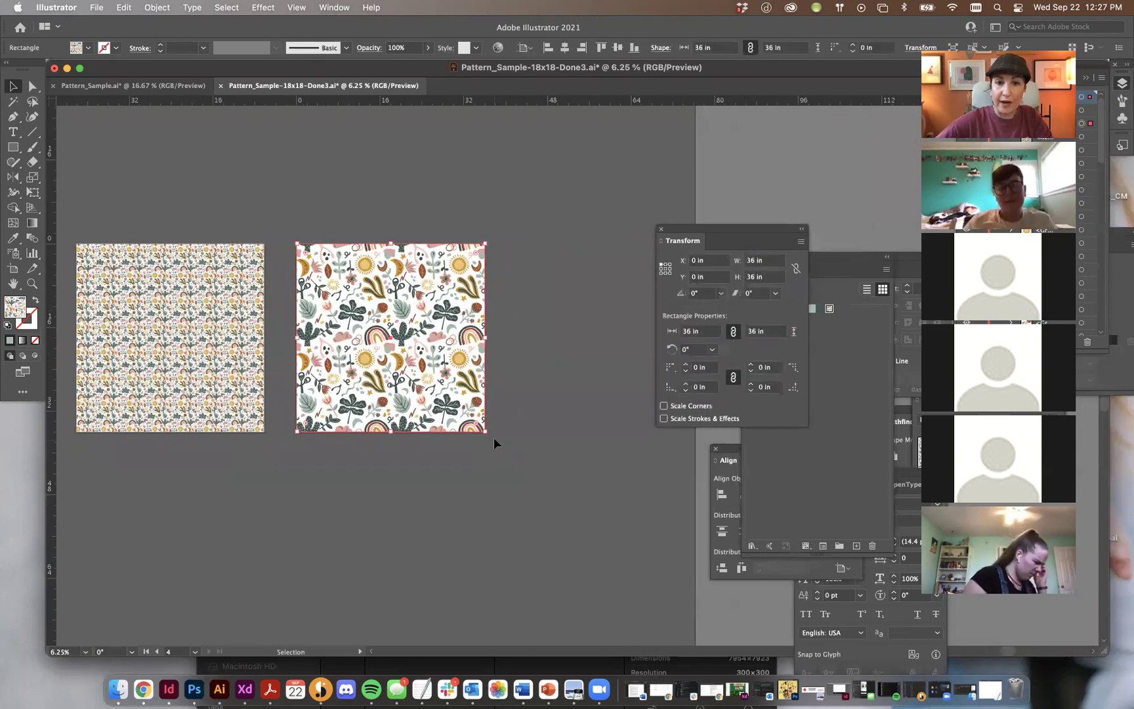
left_click_drag(486, 433, 610, 558)
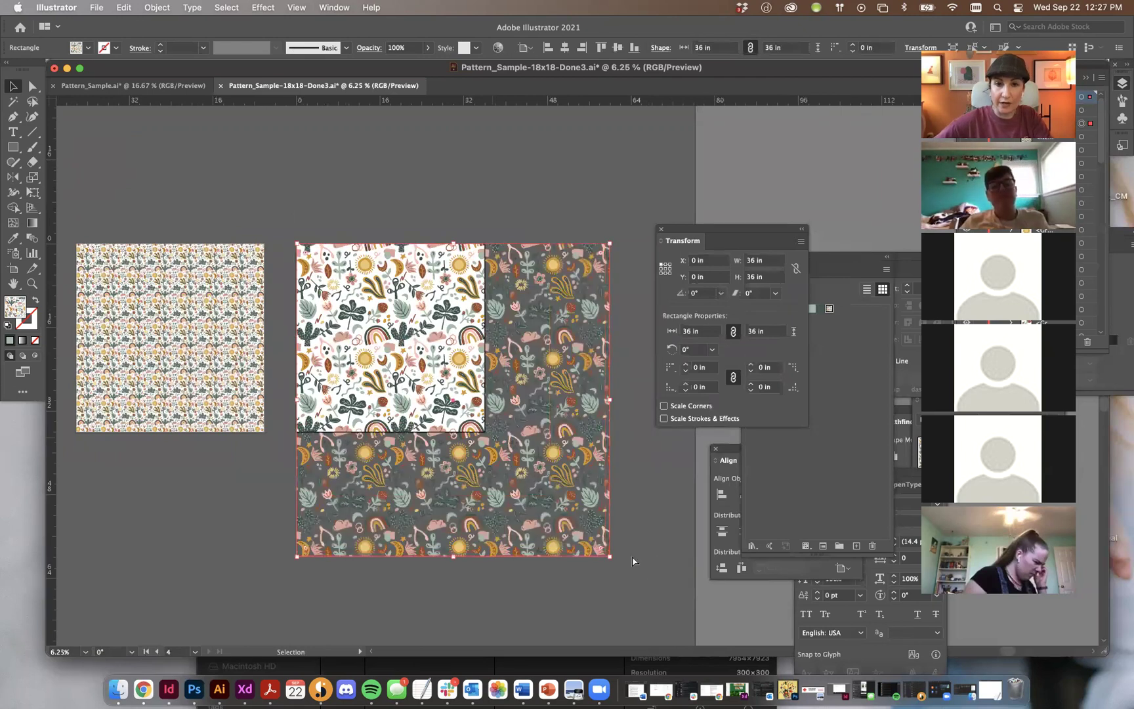
Switch to Transform Both and scale the third artboard's rectangle with its pattern up to about 77.7 by 77.7 in.
left_click(799, 242)
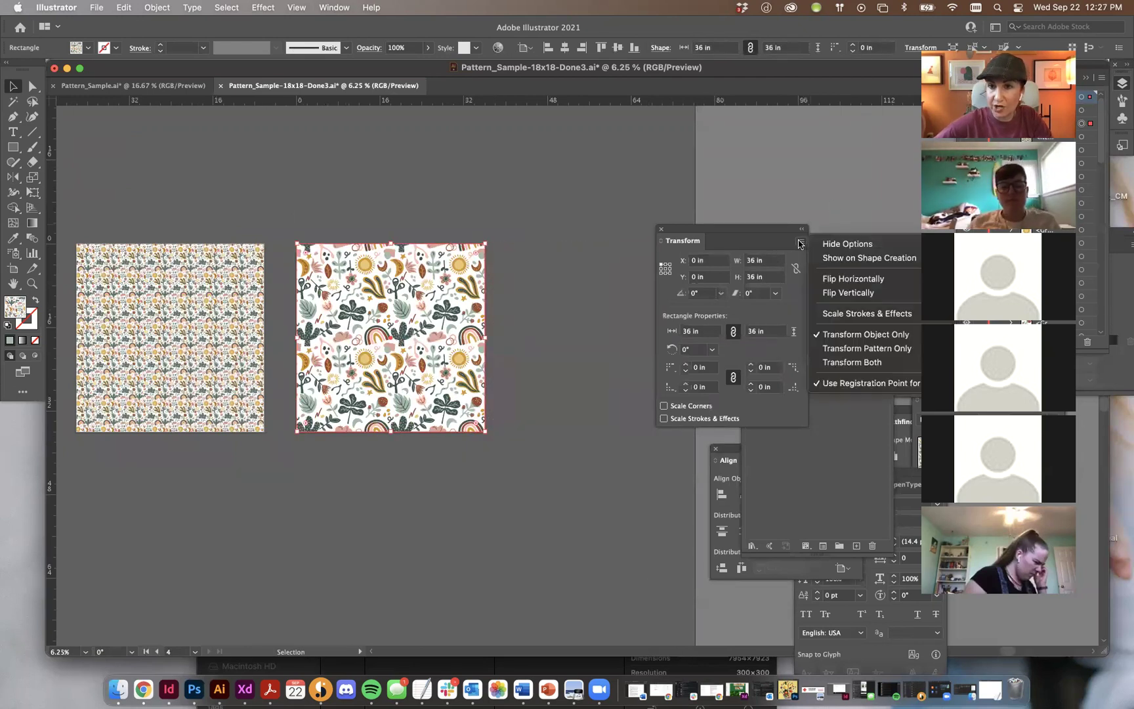
left_click(856, 362)
left_click_drag(488, 434, 739, 592)
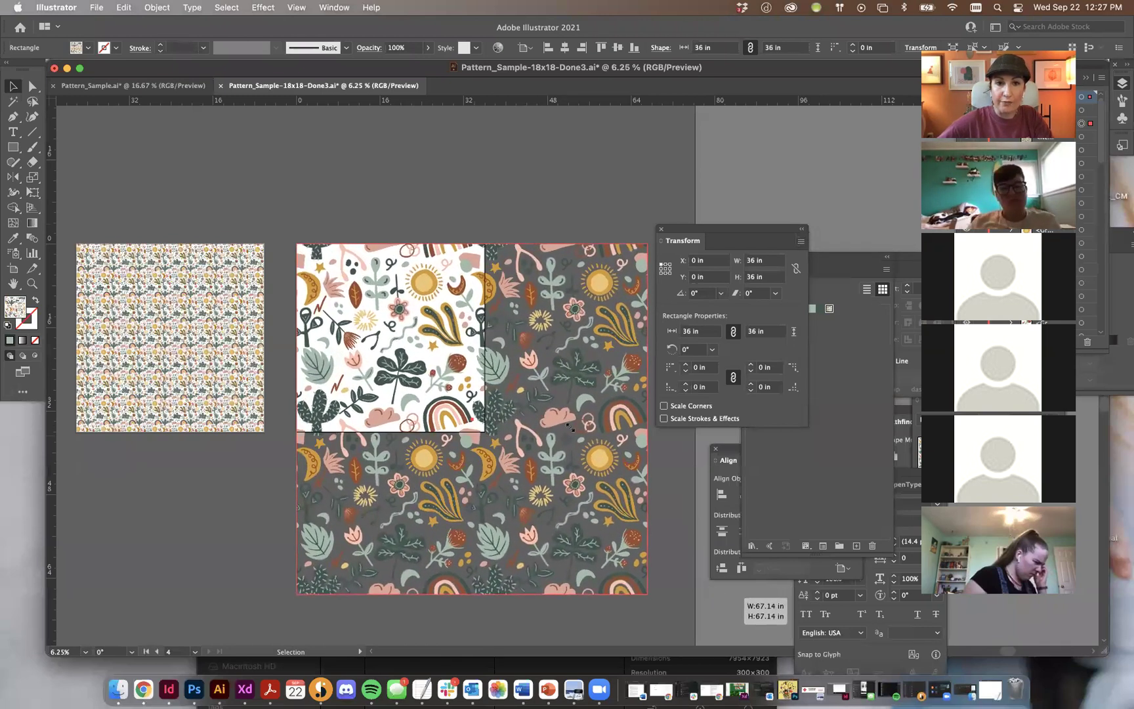
Reposition the enlarged pattern rectangle over the third artboard, to about X -1.33 in and Y -4 in.
left_click_drag(398, 256, 279, 255)
left_click_drag(525, 253, 579, 200)
left_click_drag(429, 228, 422, 256)
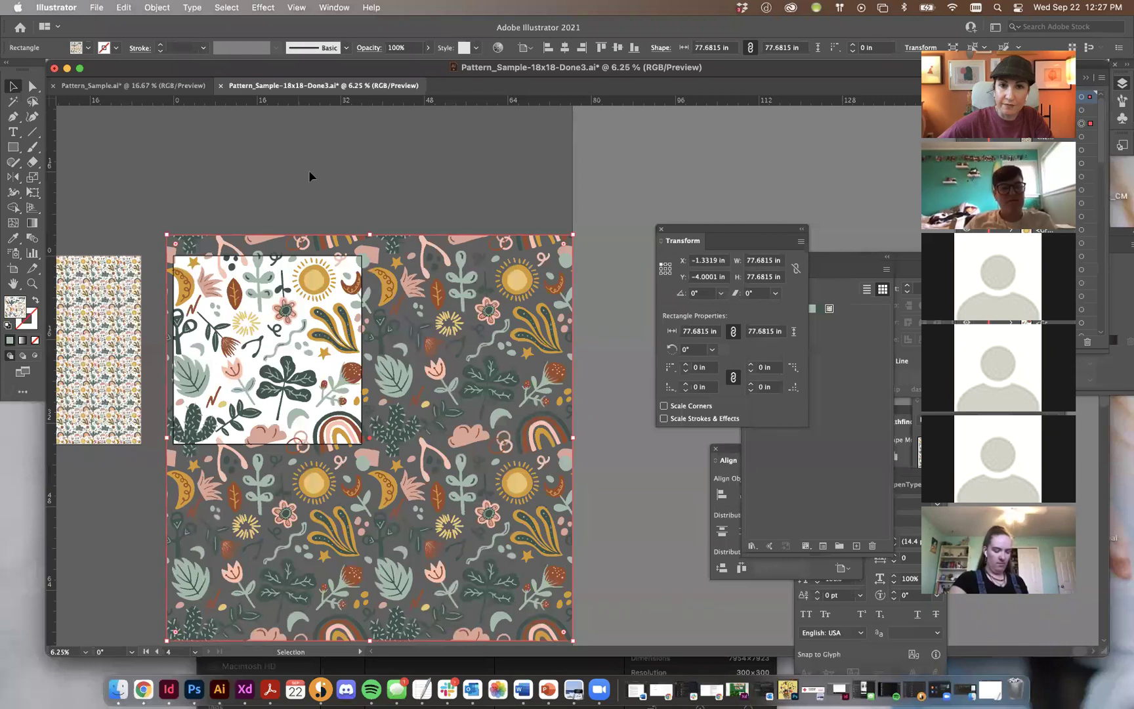
Switch back to Transform Object Only and resize the enlarged pattern rectangle to 36 by 36 in.
left_click(800, 244)
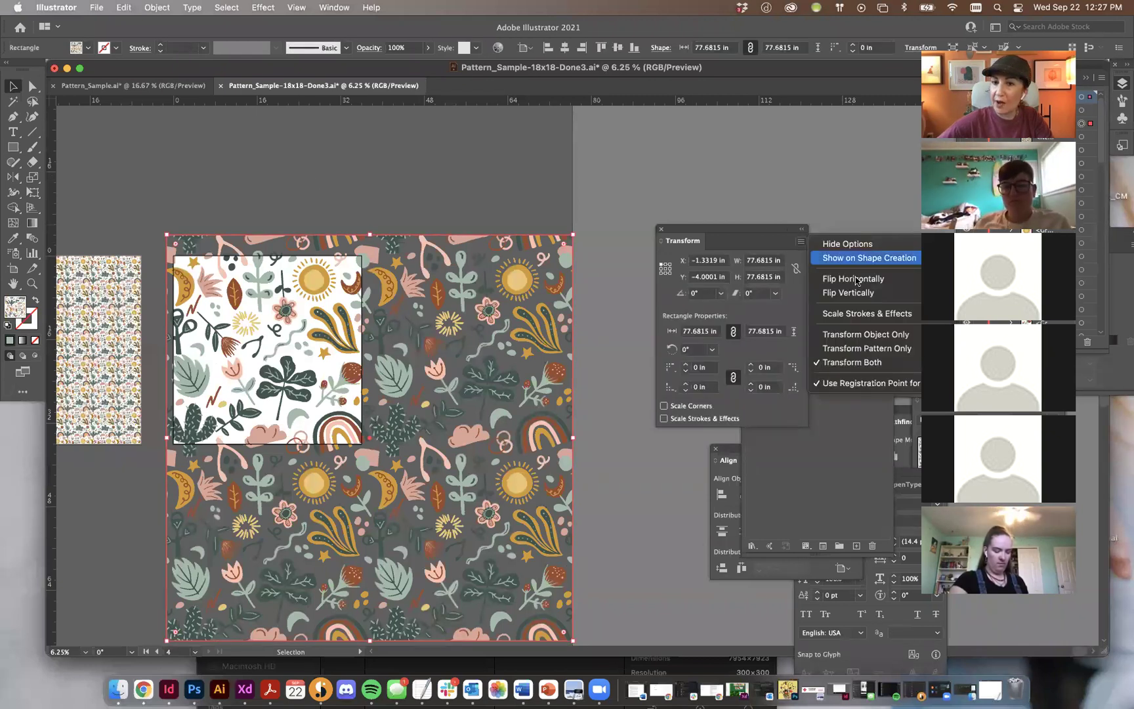
left_click(874, 335)
left_click(235, 160)
left_click(266, 242)
left_click(764, 260)
type("36")
key("Tab")
type("3")
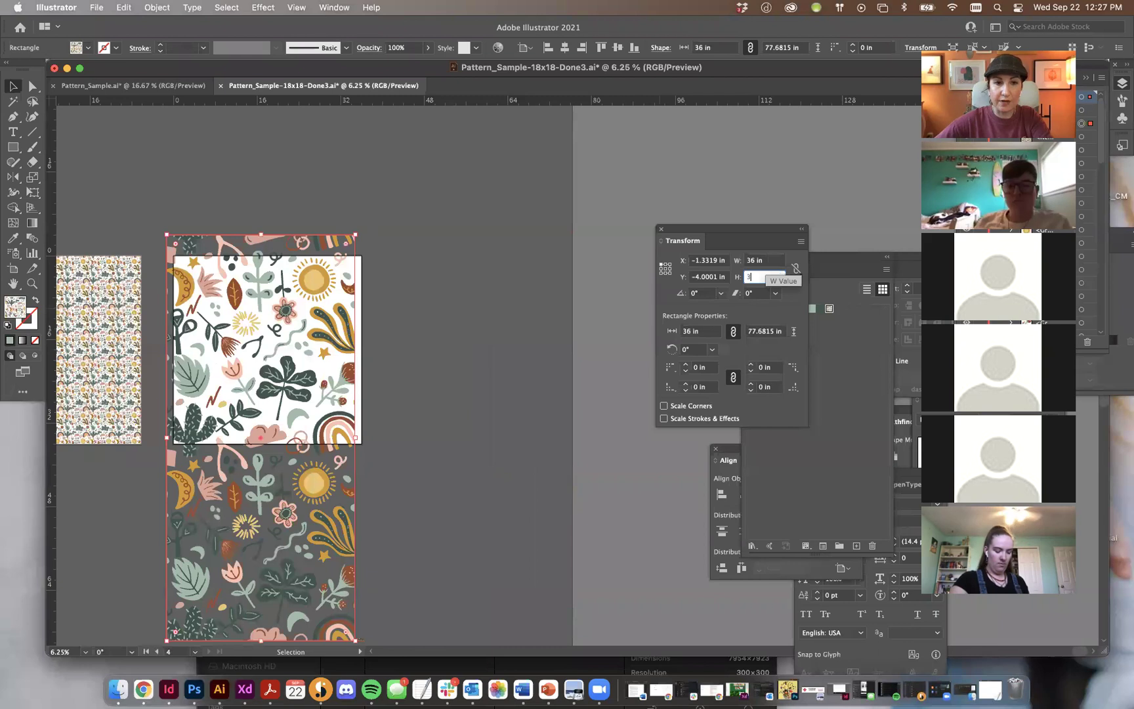
type("6")
key("Return")
left_click(273, 218)
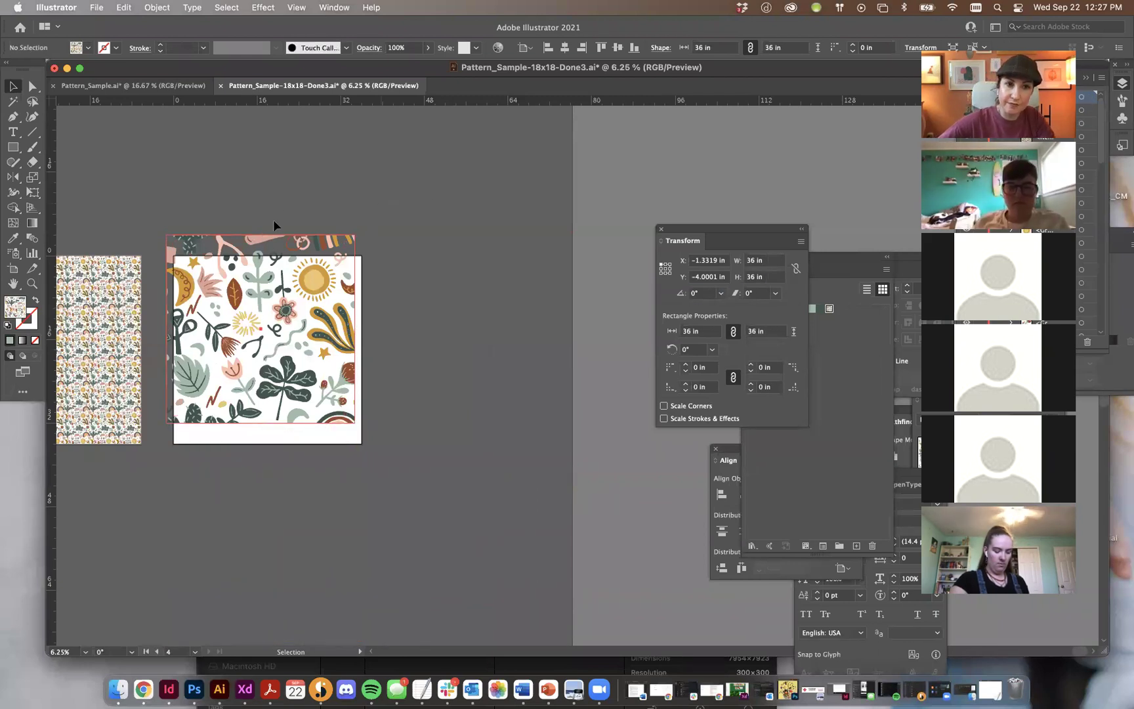
Move the resized large-scale rectangle onto the third artboard and set its X and Y position to 0 in.
left_click_drag(253, 243, 261, 265)
type("0")
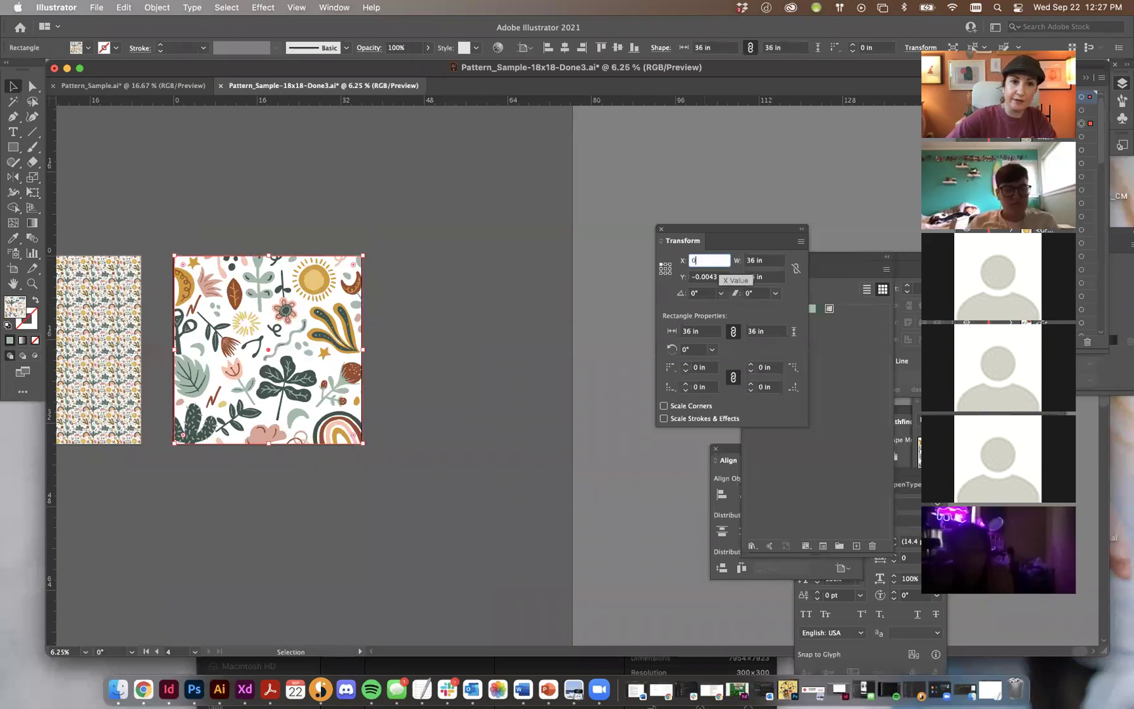
key("Tab")
type("0")
key("Tab")
left_click(262, 181)
left_click_drag(264, 181, 509, 187)
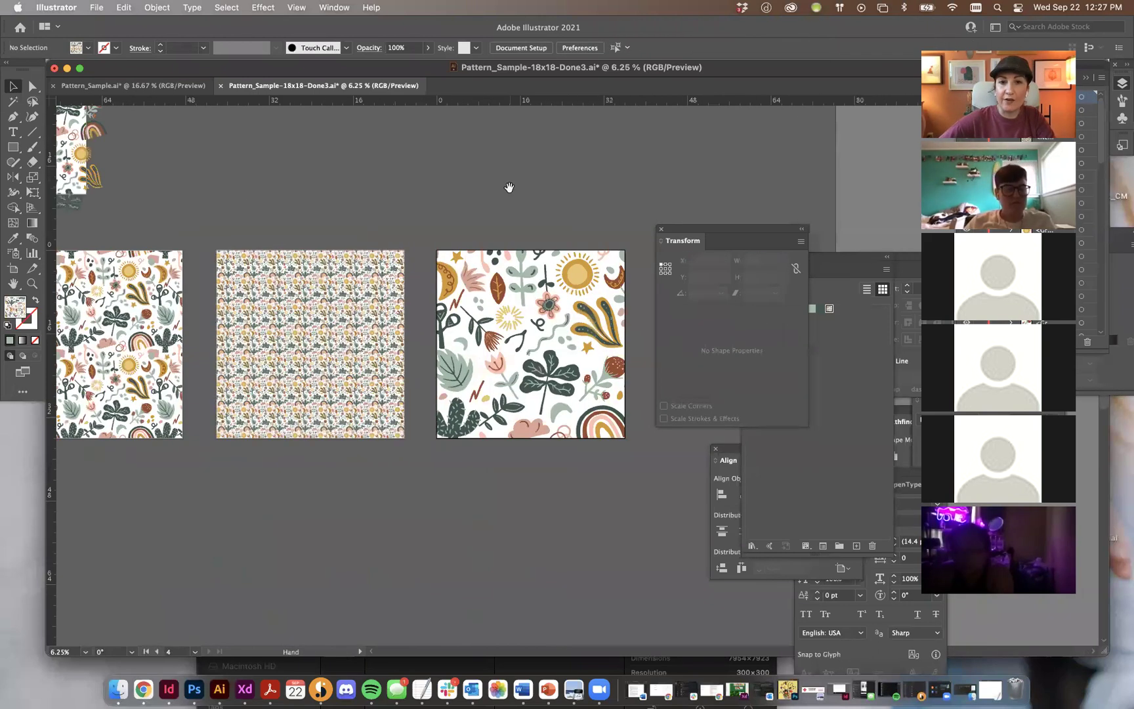
scroll(509, 186, "left", 5)
scroll(508, 186, "right", 4)
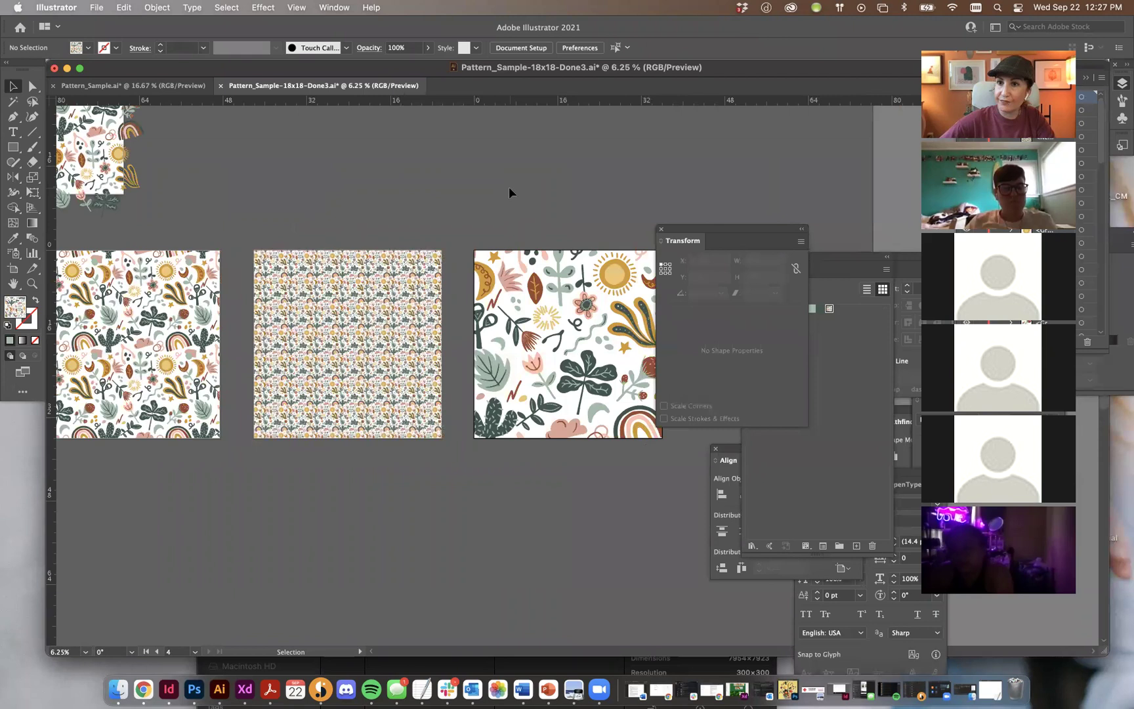
scroll(508, 186, "right", 1)
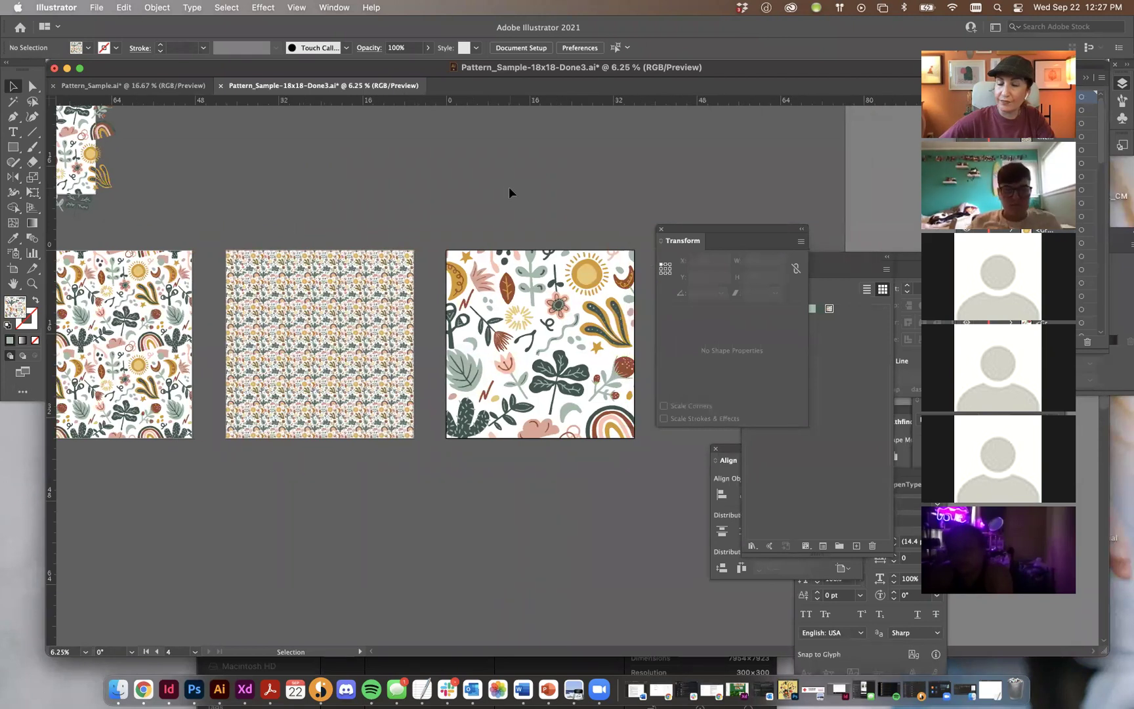
scroll(508, 187, "right", 1)
Try enlarging only the third artboard's rectangle, without its pattern, to about 73.8 by 79.5 in, and undo the resize.
left_click(513, 254)
scroll(513, 254, "right", 5)
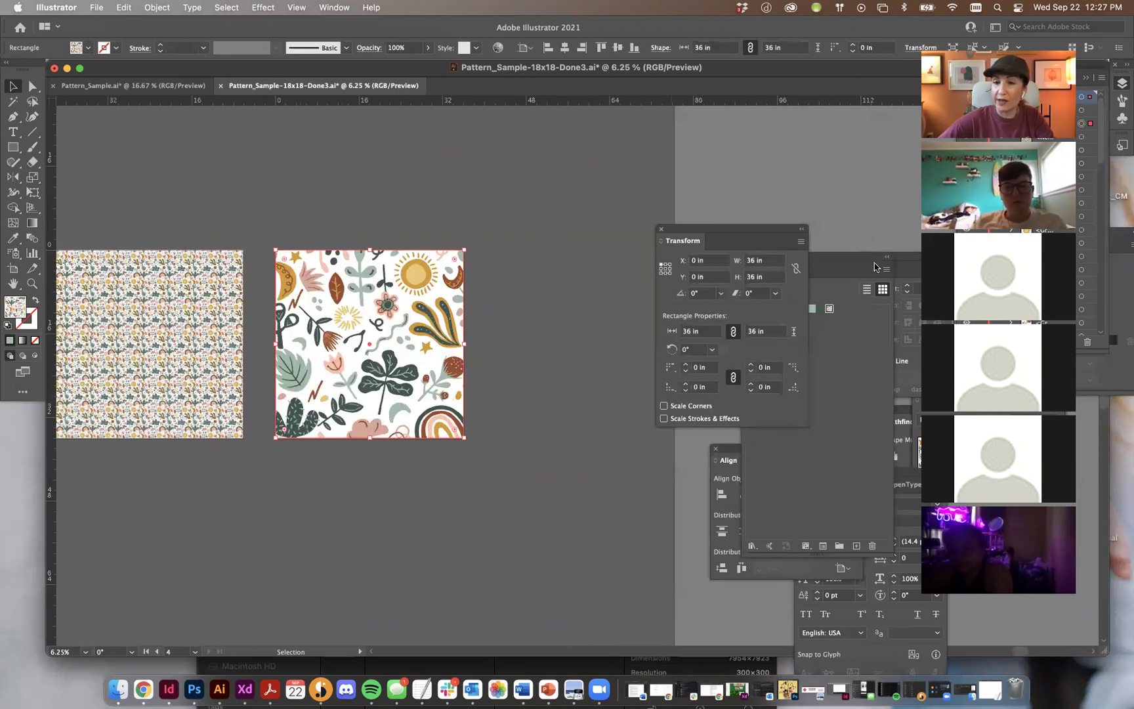
left_click(801, 243)
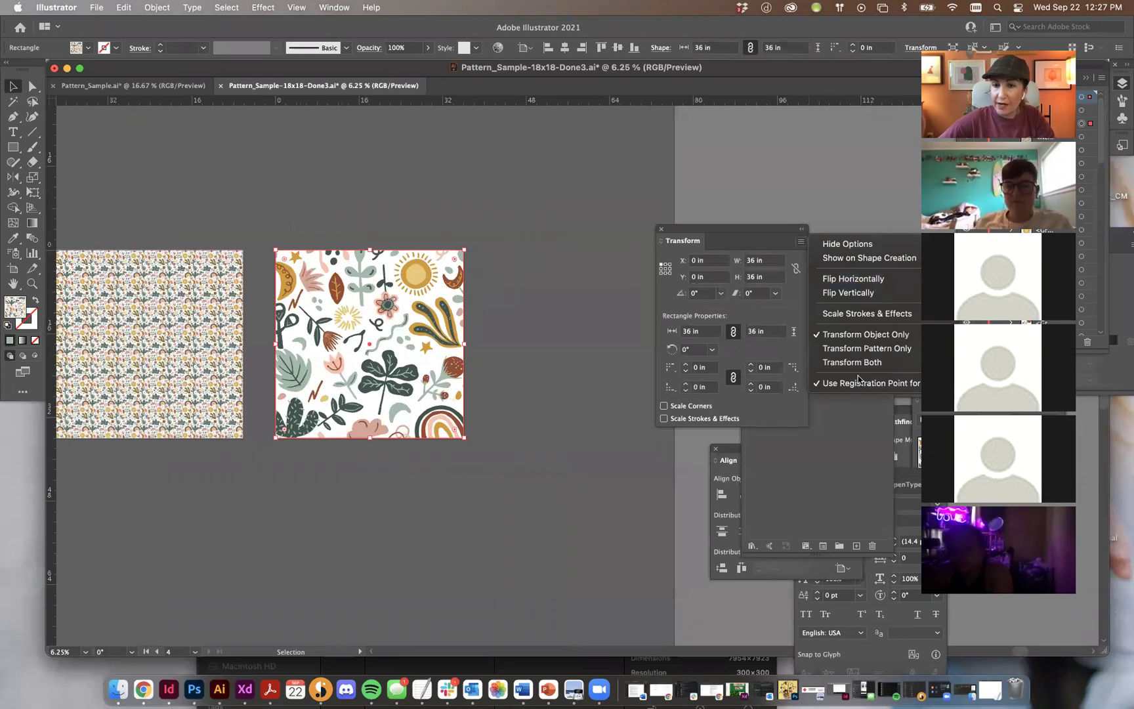
left_click(593, 343)
left_click_drag(463, 438, 551, 196)
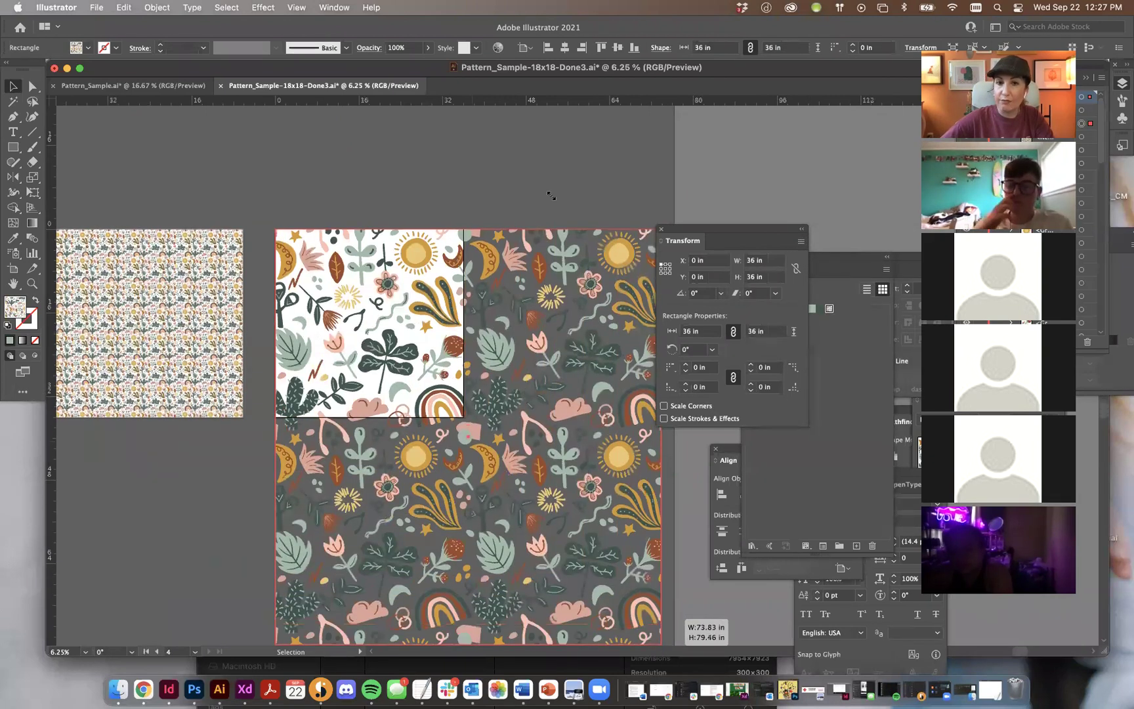
left_click(487, 165)
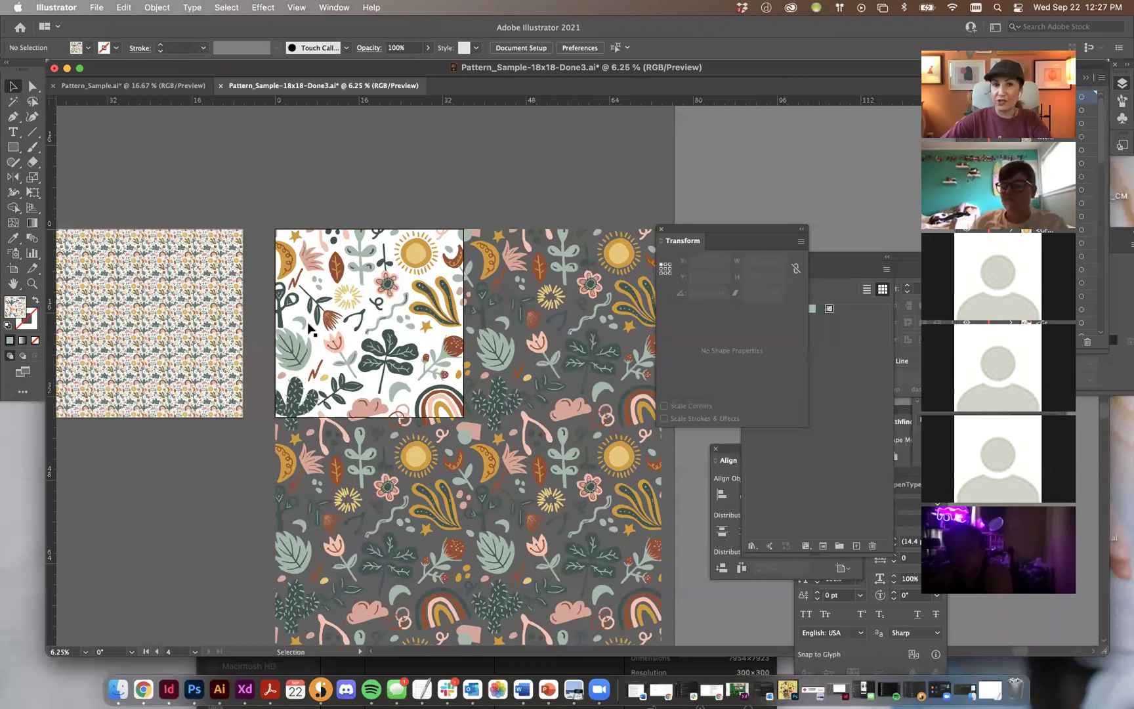
key("super+z")
left_click(449, 169)
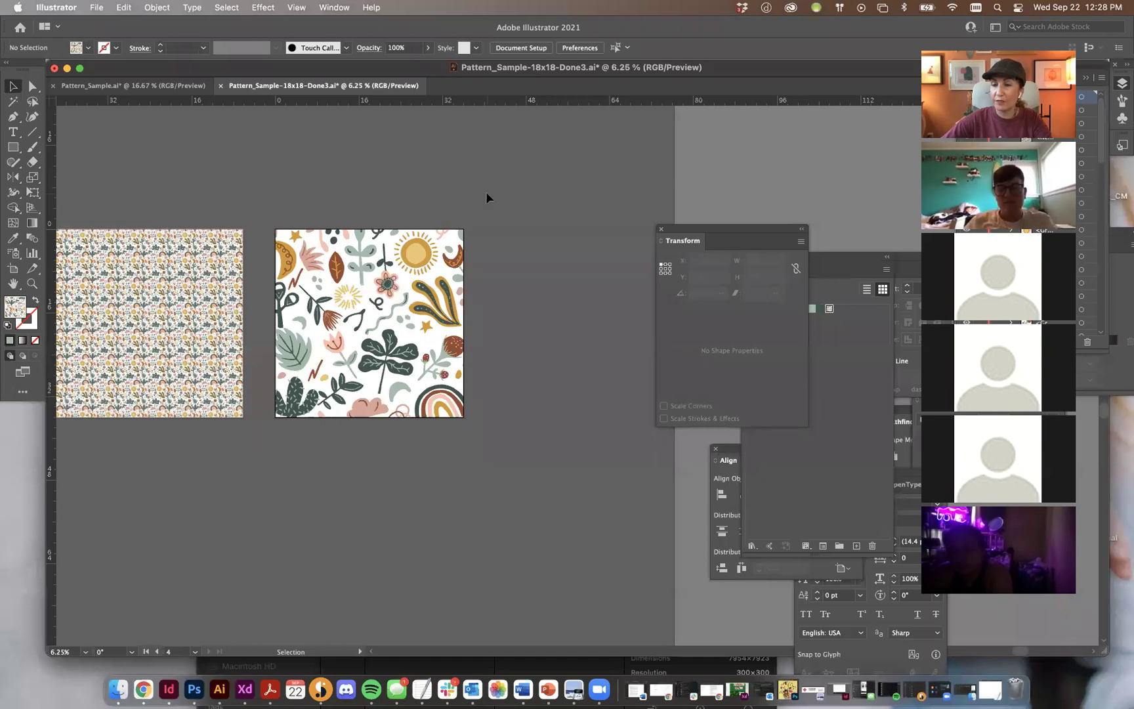
Delete the pattern rectangle from the first 36 in artboard.
scroll(485, 193, "left", 5)
scroll(485, 193, "left", 4)
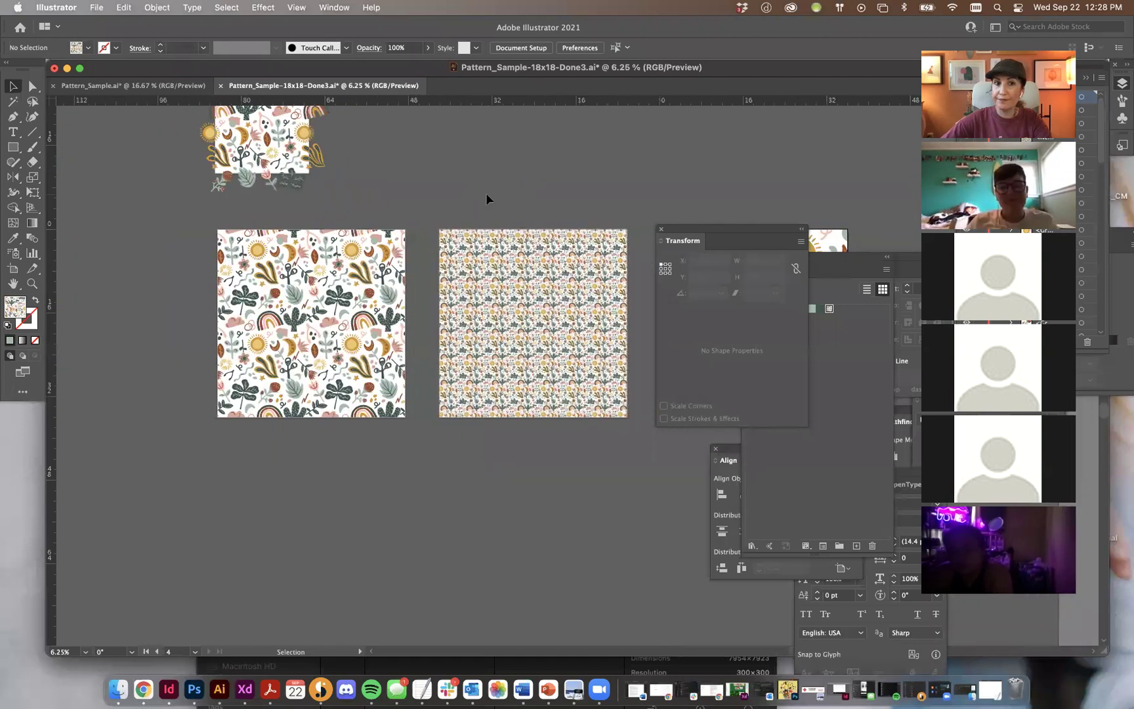
scroll(486, 193, "up", 3)
scroll(486, 193, "left", 3)
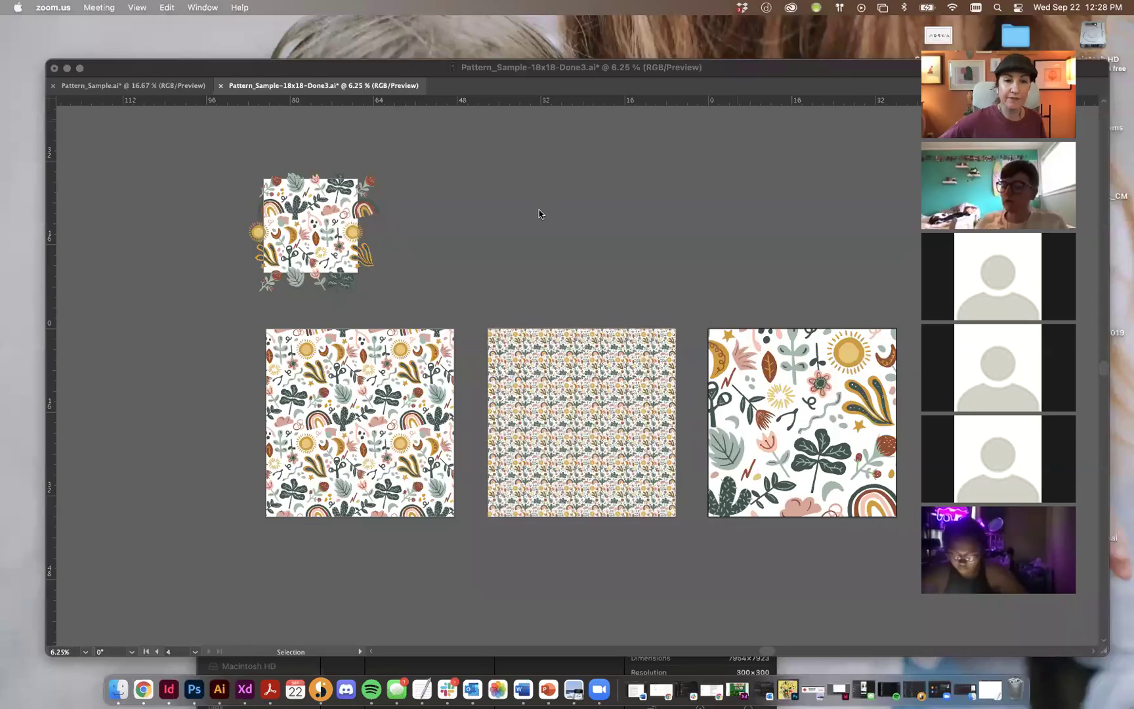
left_click(538, 213)
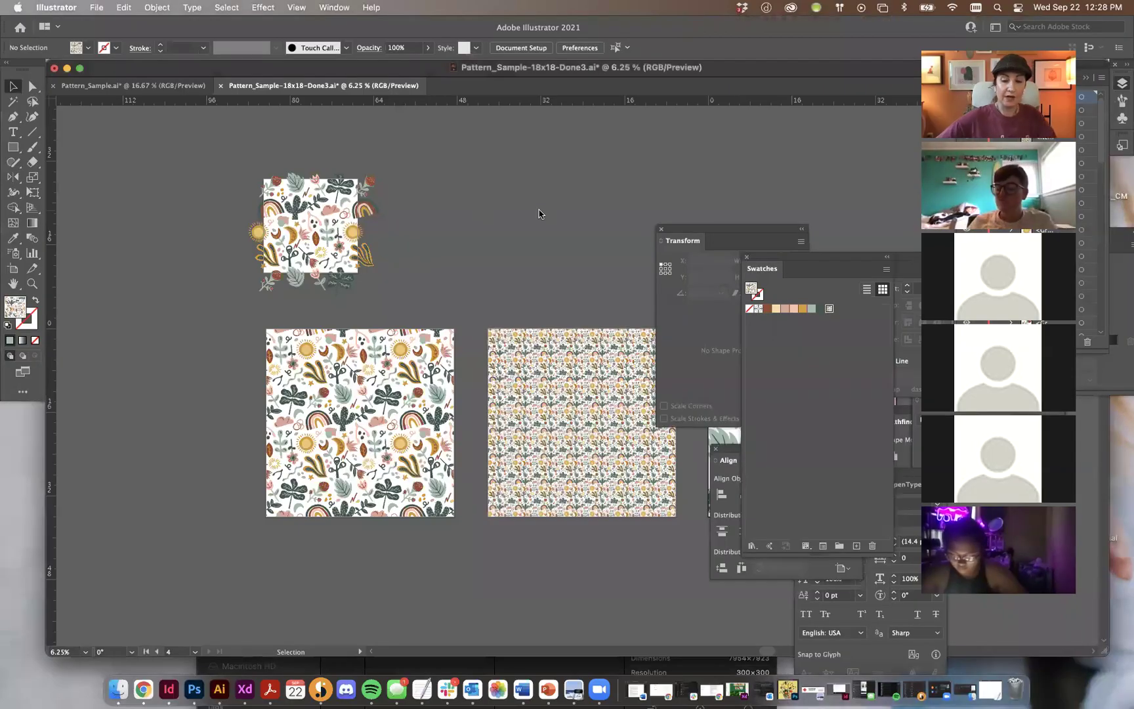
key("super+equal")
left_click(361, 373)
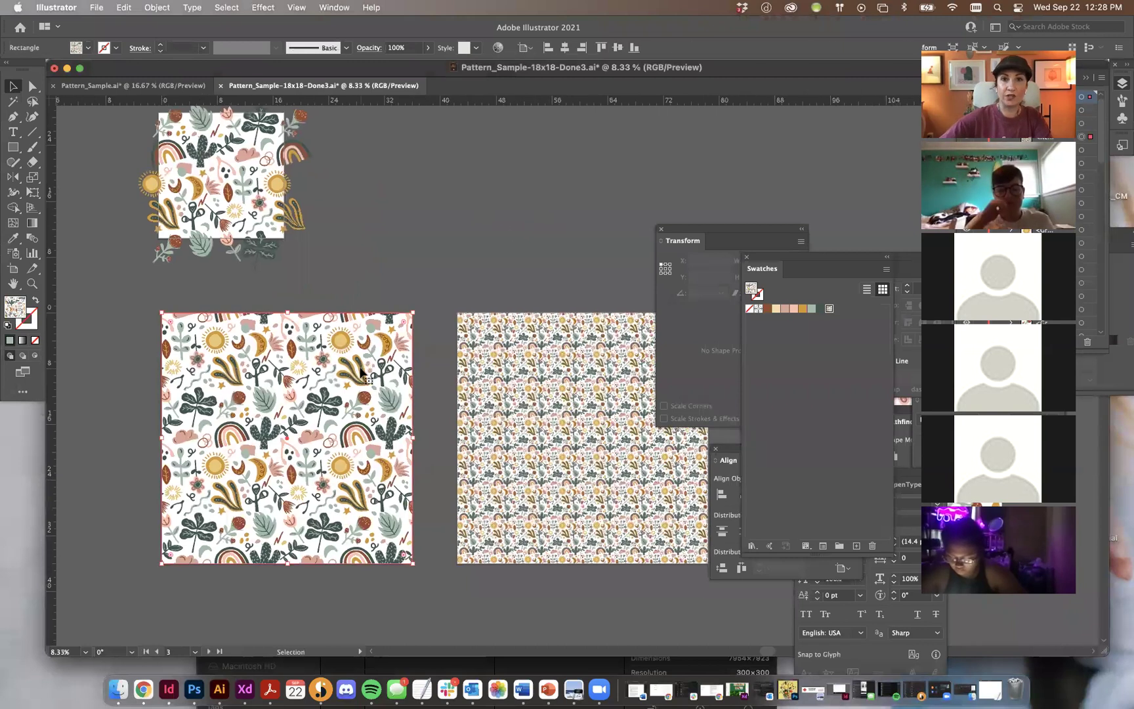
key("Delete")
Delete the source tile's unfilled bounding rectangle and the old pattern swatch.
left_click_drag(369, 228, 430, 290)
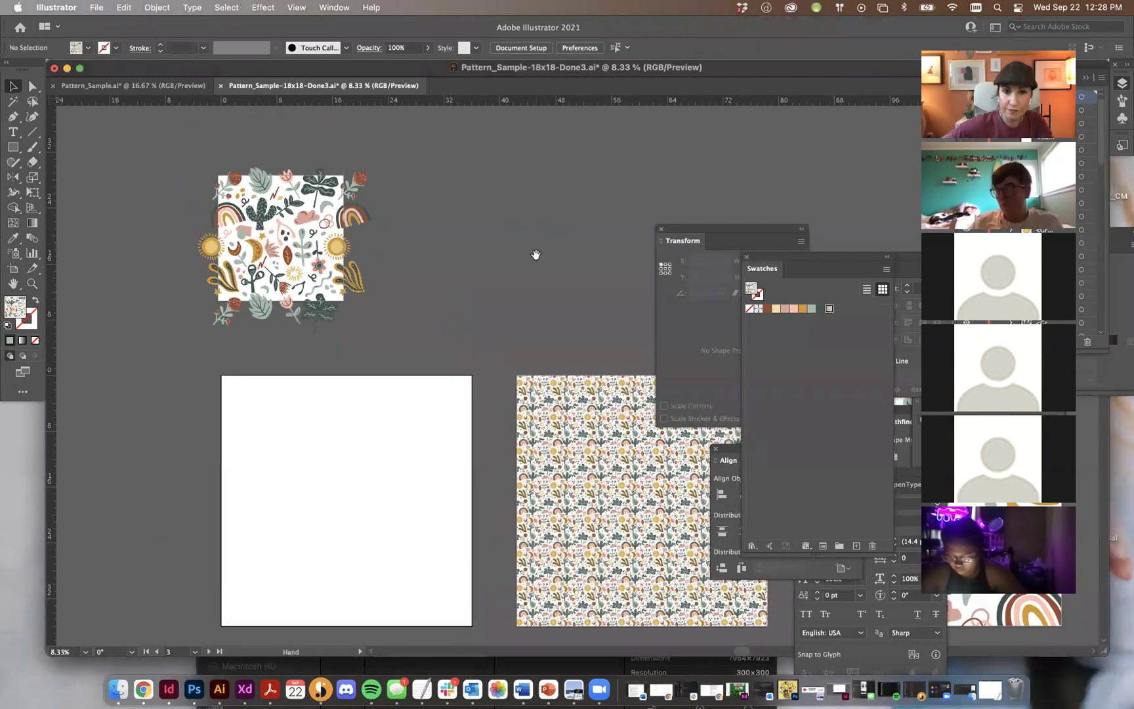
key("super+equal")
left_click_drag(348, 140, 487, 250)
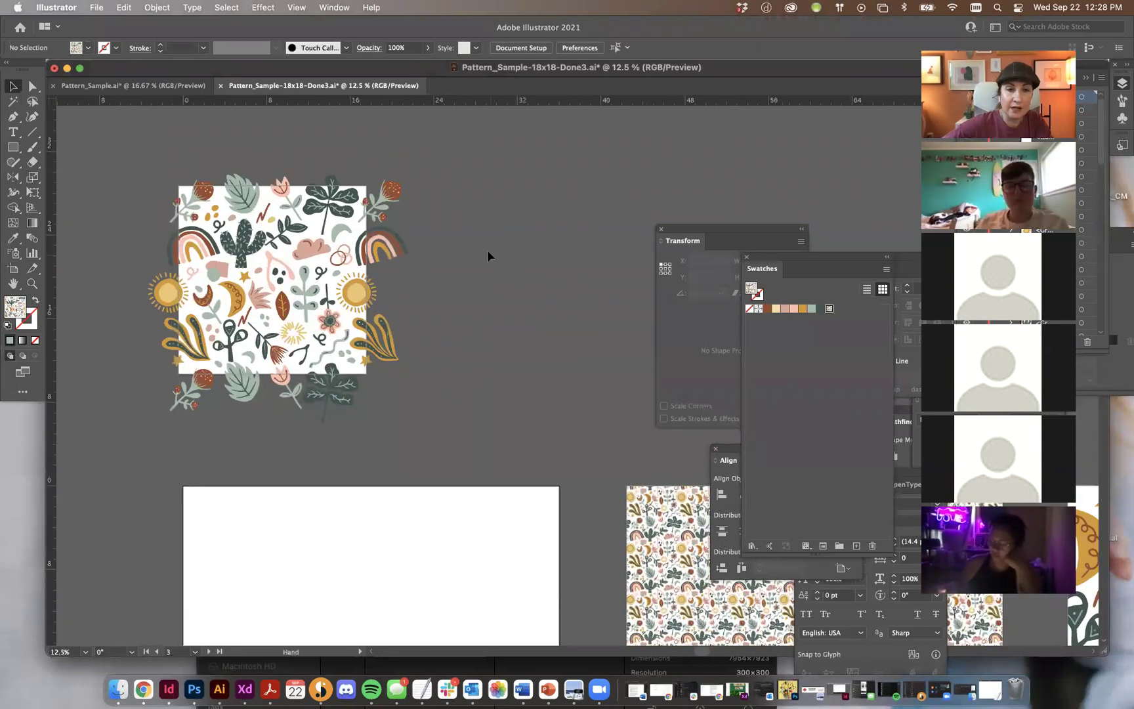
left_click(365, 188)
left_click(452, 197)
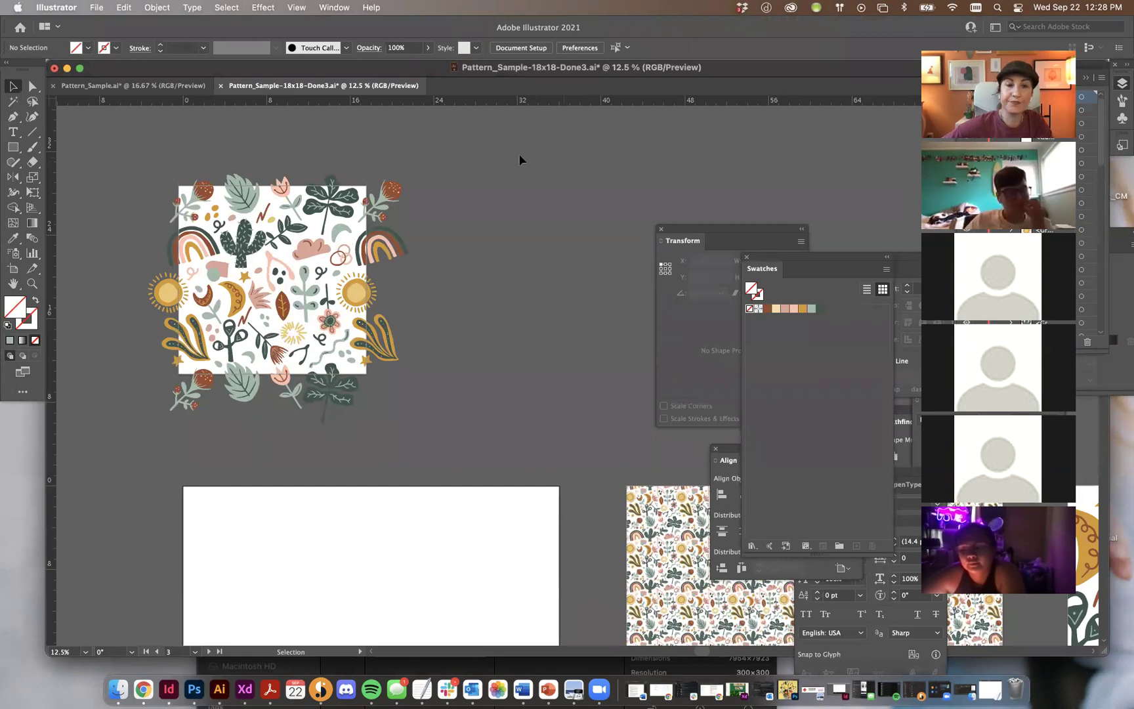
Delete the pink tulip on the source tile's bottom edge and move the dark green leaf beside it into the gap.
left_click(277, 377)
key("Delete")
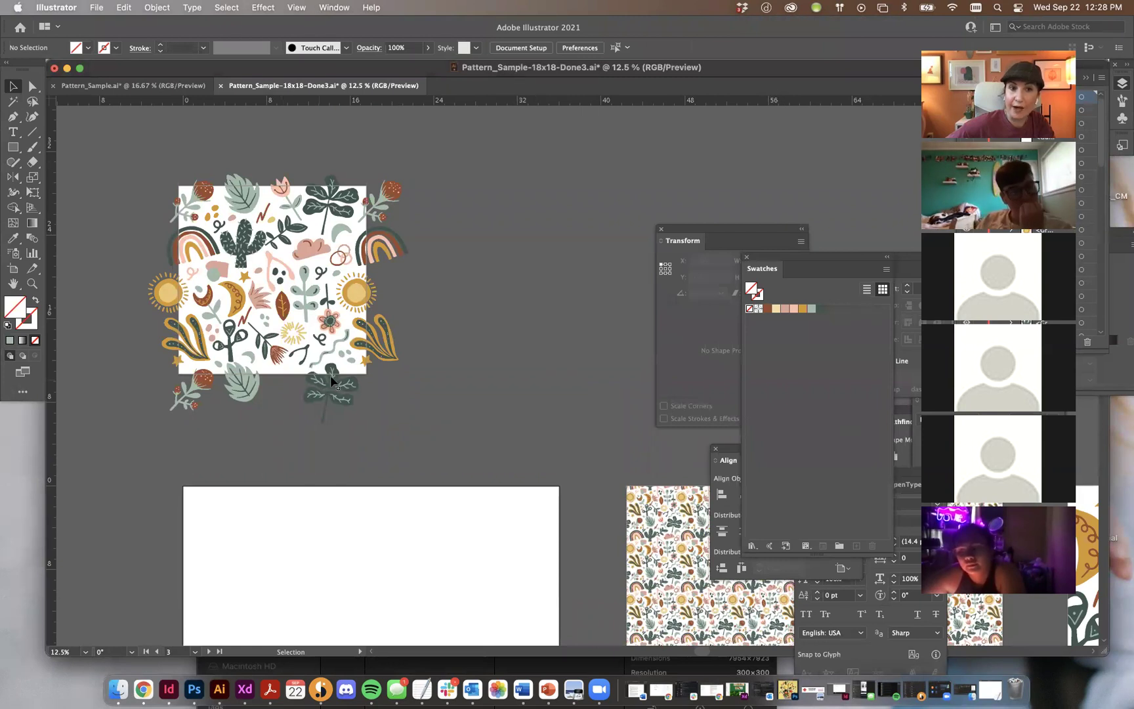
left_click_drag(300, 378, 312, 343)
left_click(342, 385)
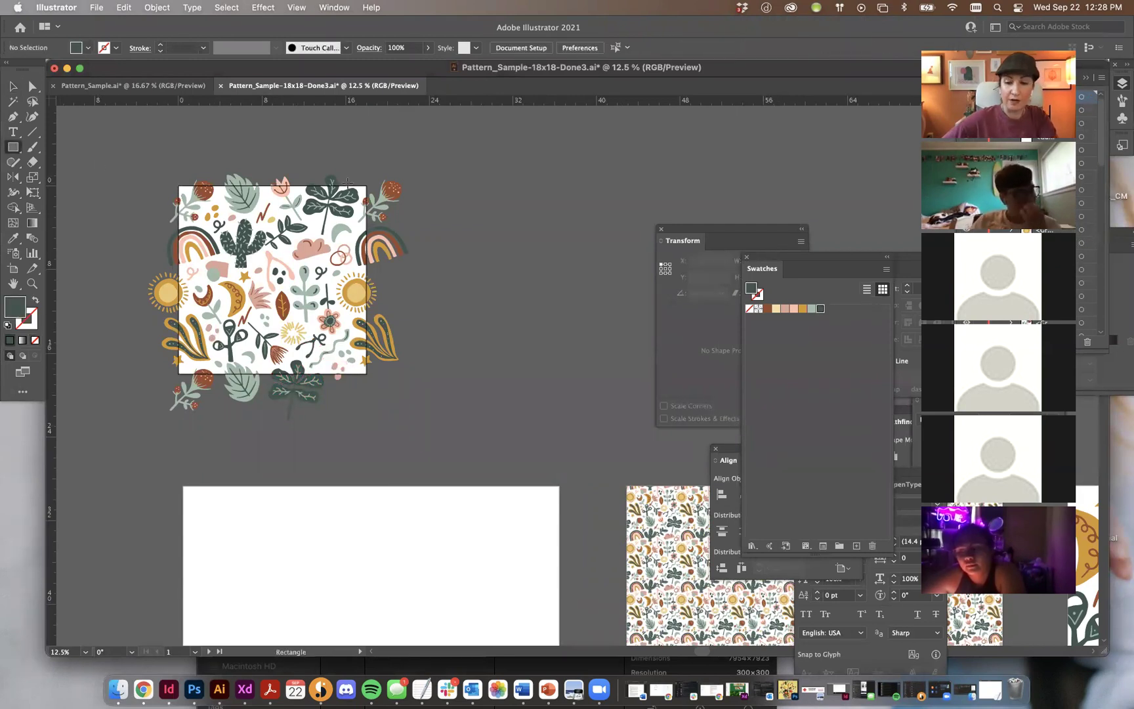
Create an 18 by 18 in rectangle with no fill and no stroke over the source tile.
key("slash")
left_click(274, 206)
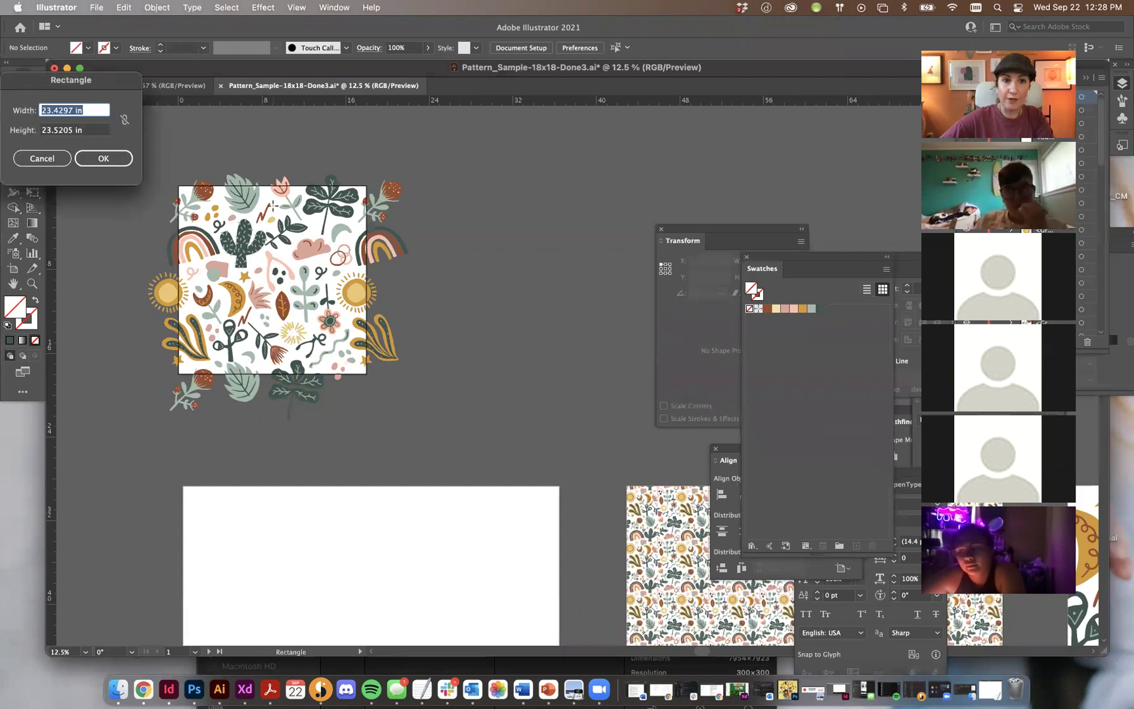
type("18")
key("Tab")
type("18")
key("Tab")
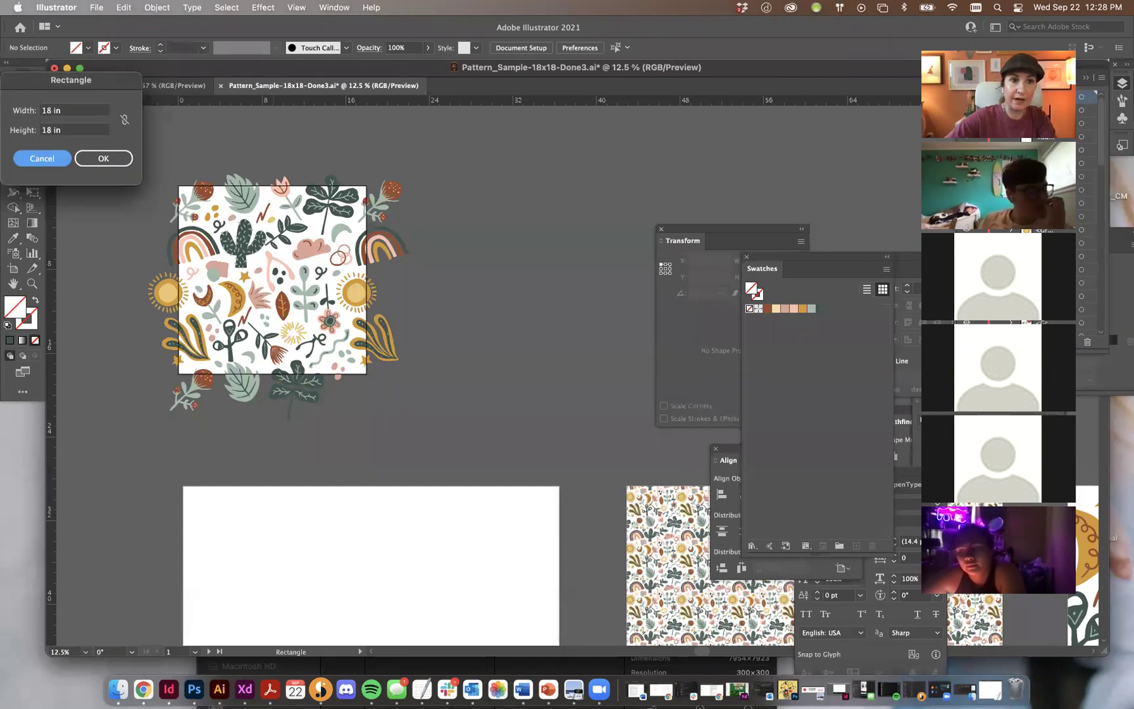
key("Return")
Position the unfilled 18 in rectangle at X 0 and Y 0 so it aligns with the tile's artboard.
left_click_drag(688, 234, 637, 220)
type("0")
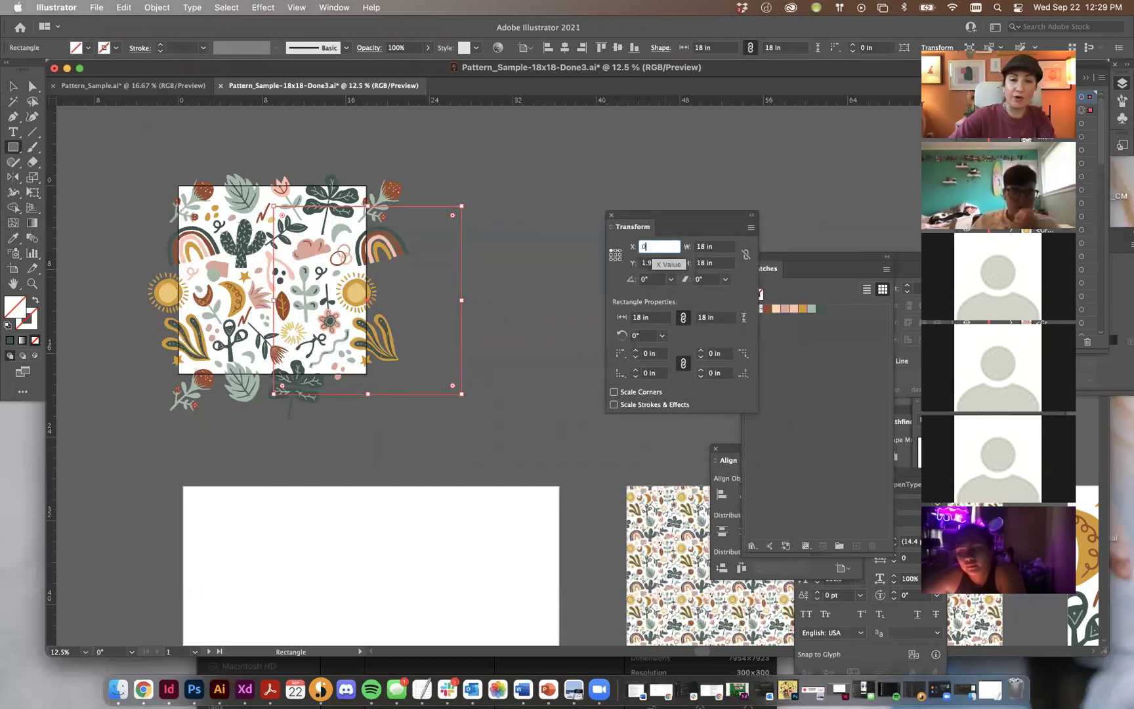
key("Tab")
type("0")
key("Tab")
left_click(13, 86)
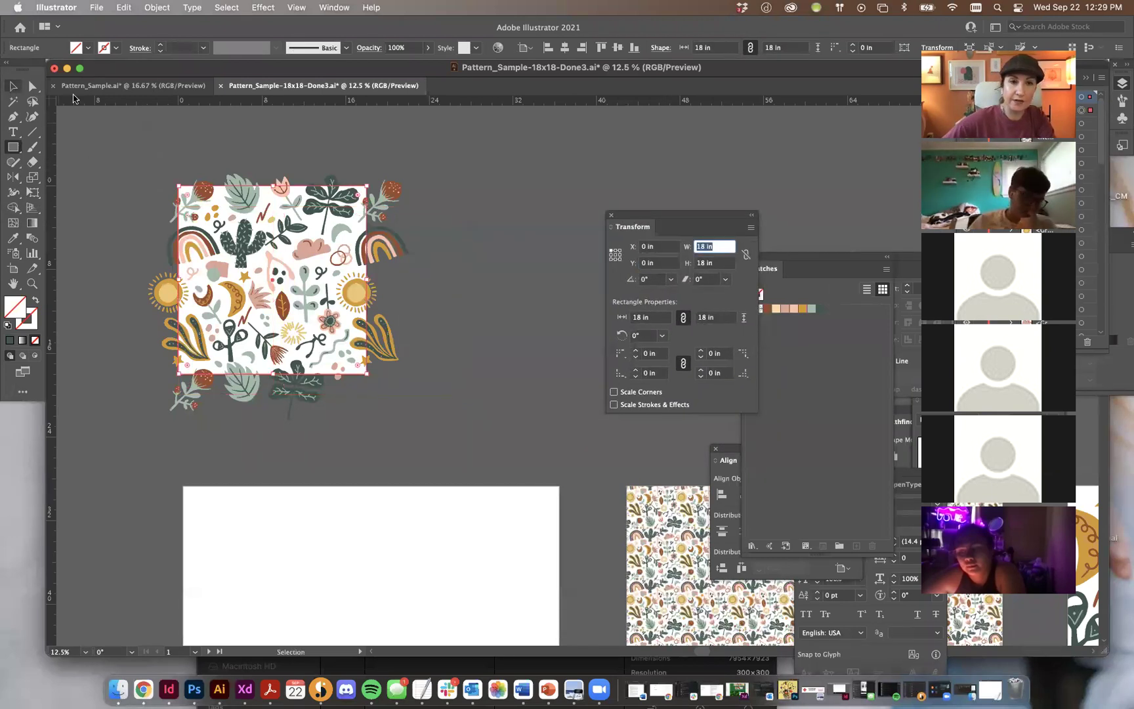
Send the unfilled bounding rectangle behind the tile artwork and add the entire tile to the swatches as a pattern.
left_click(139, 134)
left_click(298, 185)
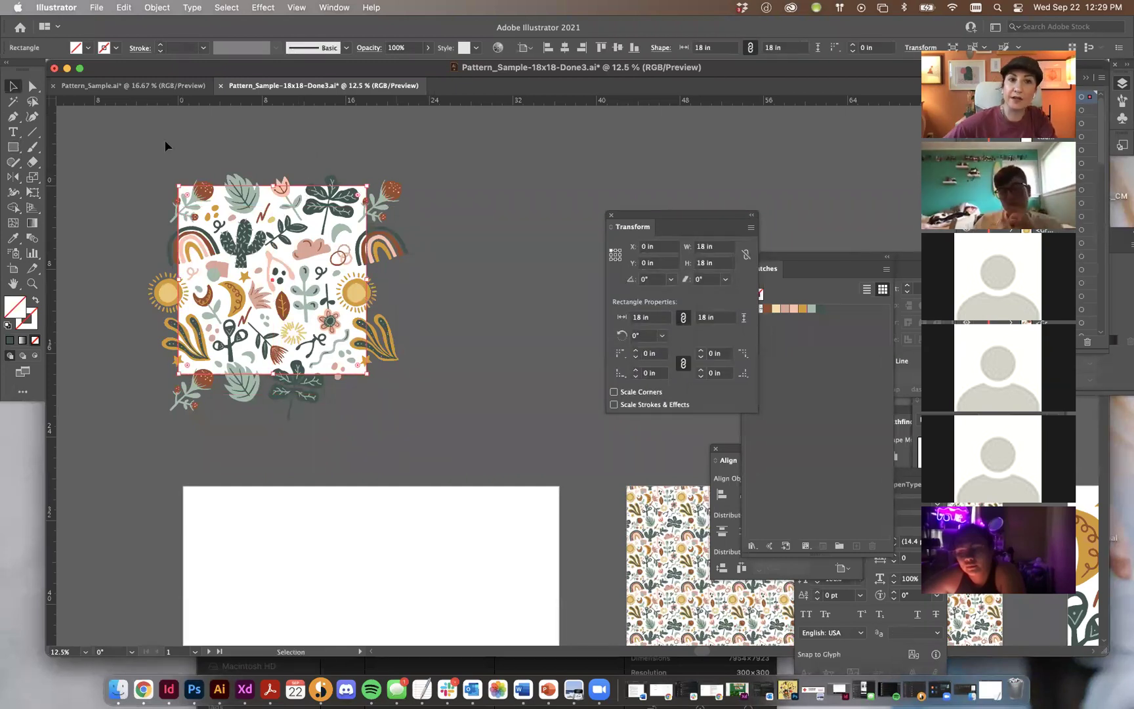
left_click_drag(461, 387, 839, 385)
Delete the pattern-filled rectangles from the second and third 36 in artboards.
scroll(430, 366, "down", 5)
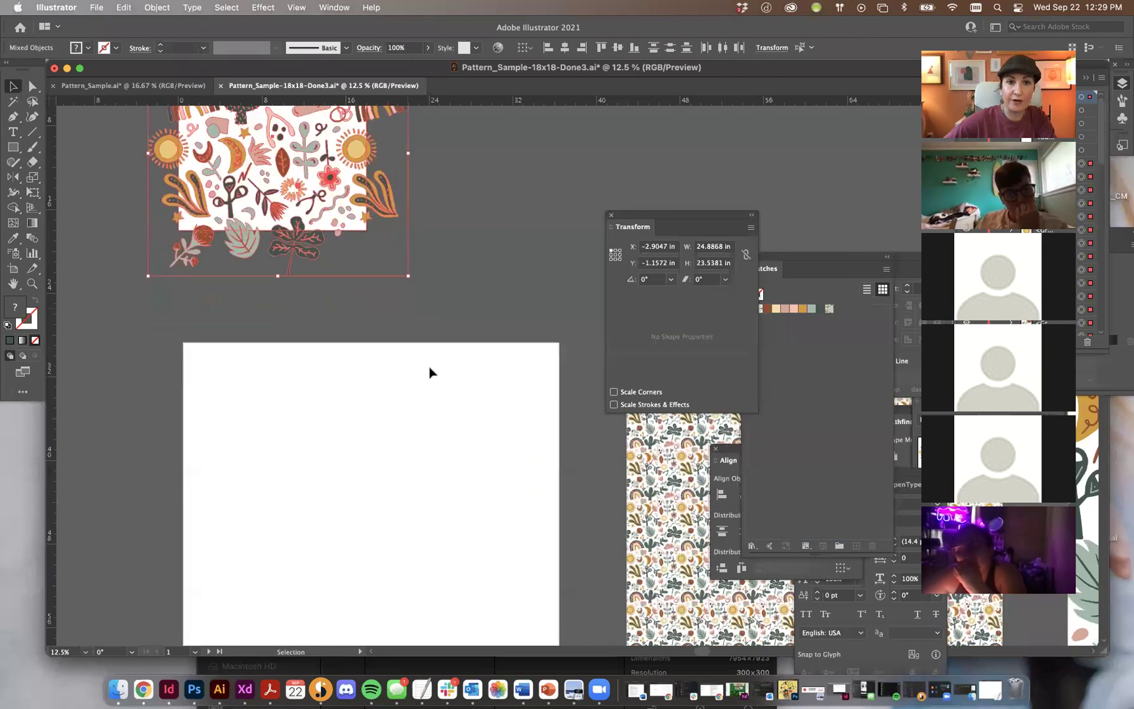
left_click(429, 367)
scroll(429, 367, "down", 2)
left_click_drag(580, 452, 109, 406)
left_click(368, 433)
left_click(681, 533, "shift")
key("Delete")
left_click_drag(354, 284, 698, 270)
left_click(13, 147)
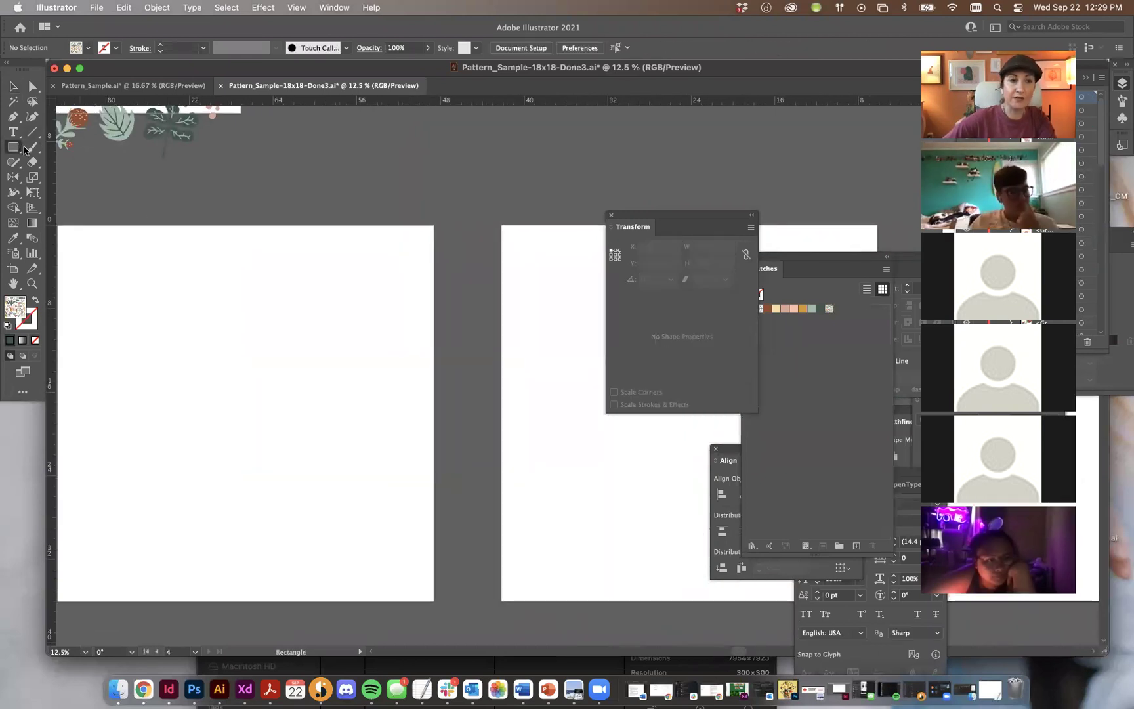
left_click_drag(138, 244, 315, 444)
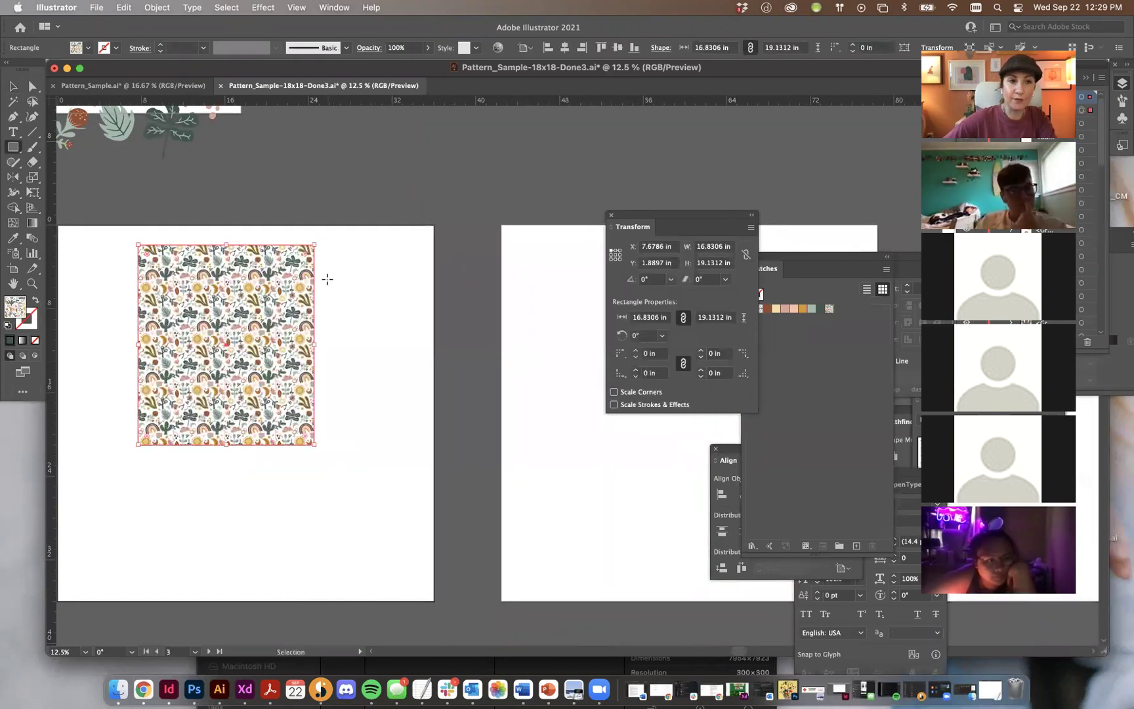
key("super+z")
Draw an unfilled rectangle on the first 36 in artboard and set it to X 0, Y 0, 36 in wide and 36 in high.
left_click_drag(111, 268, 340, 511)
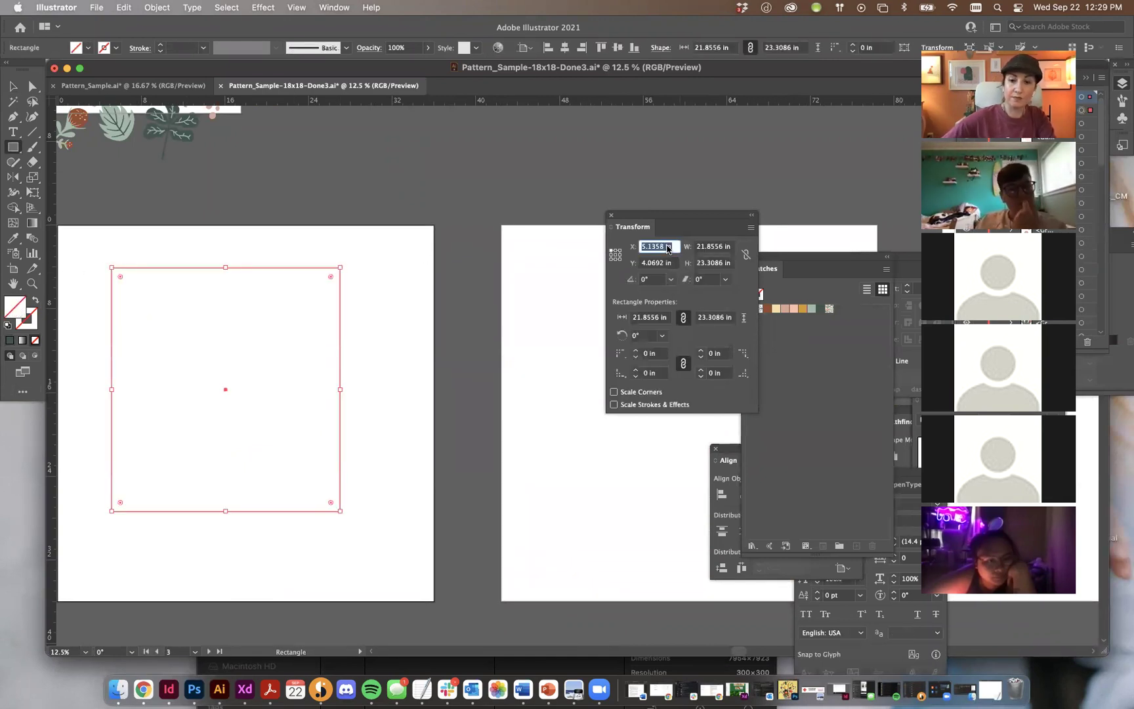
key("Tab")
type("0")
key("Tab")
type("36")
key("Tab")
type("36")
key("Tab")
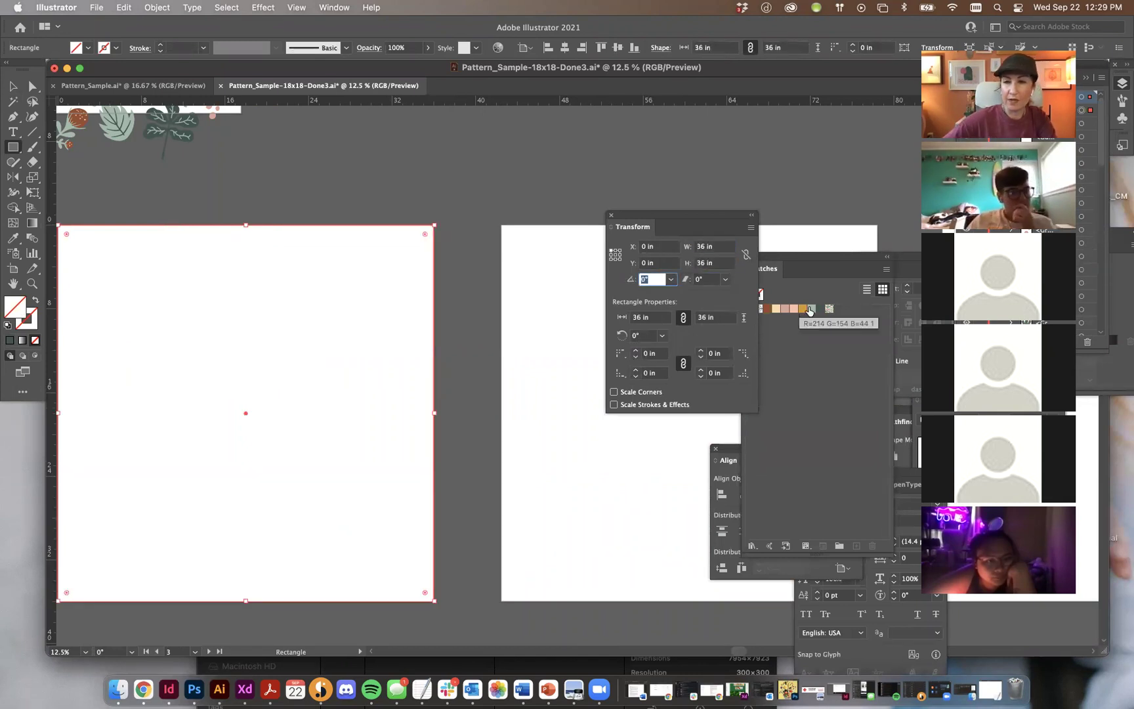
Fill the 36 in rectangle with the new pattern swatch and inspect the repeat for motifs cut off at the tile seams.
left_click(828, 309)
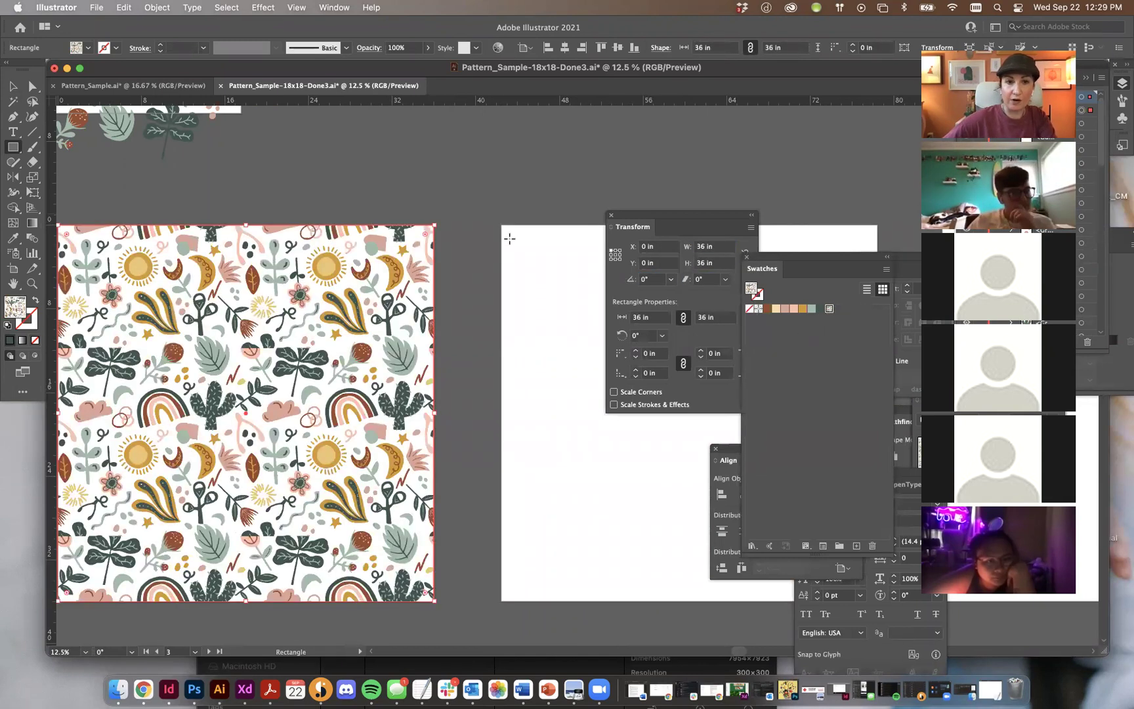
scroll(503, 234, "left", 3)
scroll(502, 234, "left", 1)
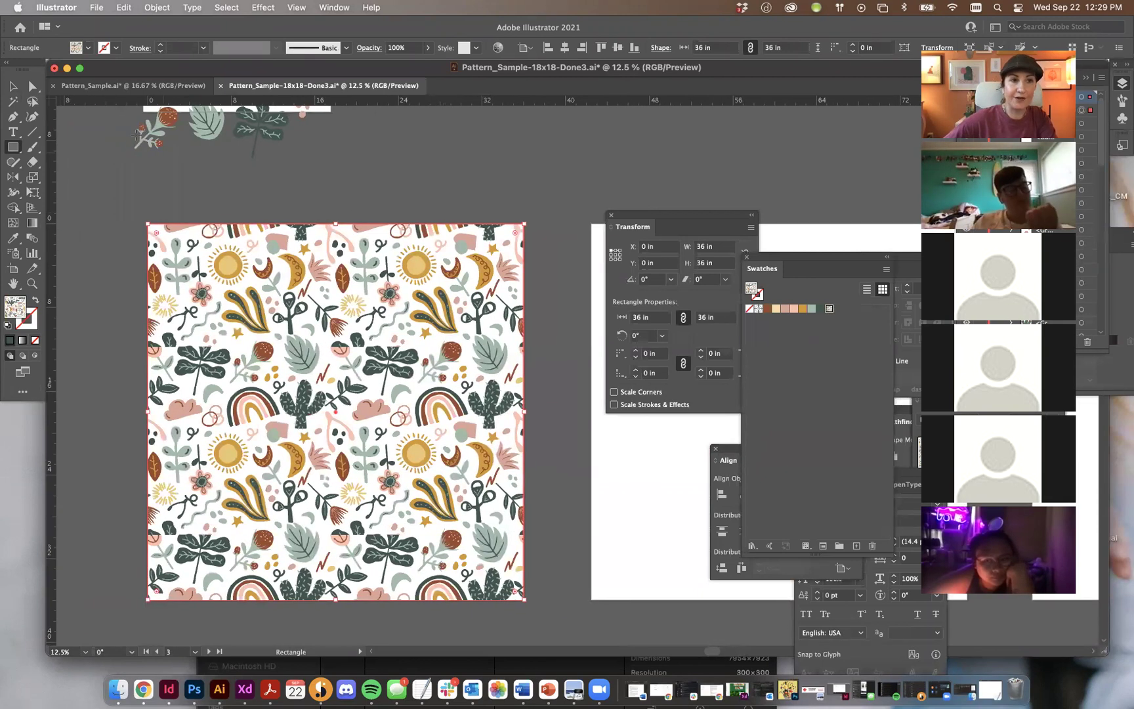
key("v")
left_click(380, 165)
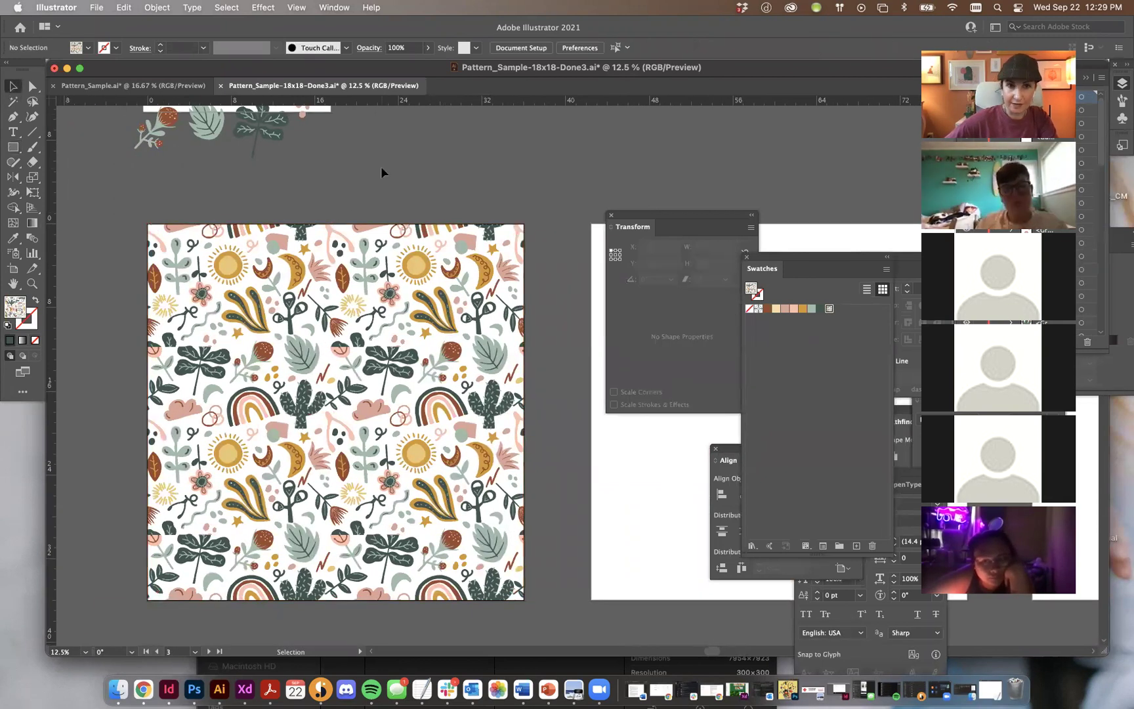
scroll(381, 165, "down", 2)
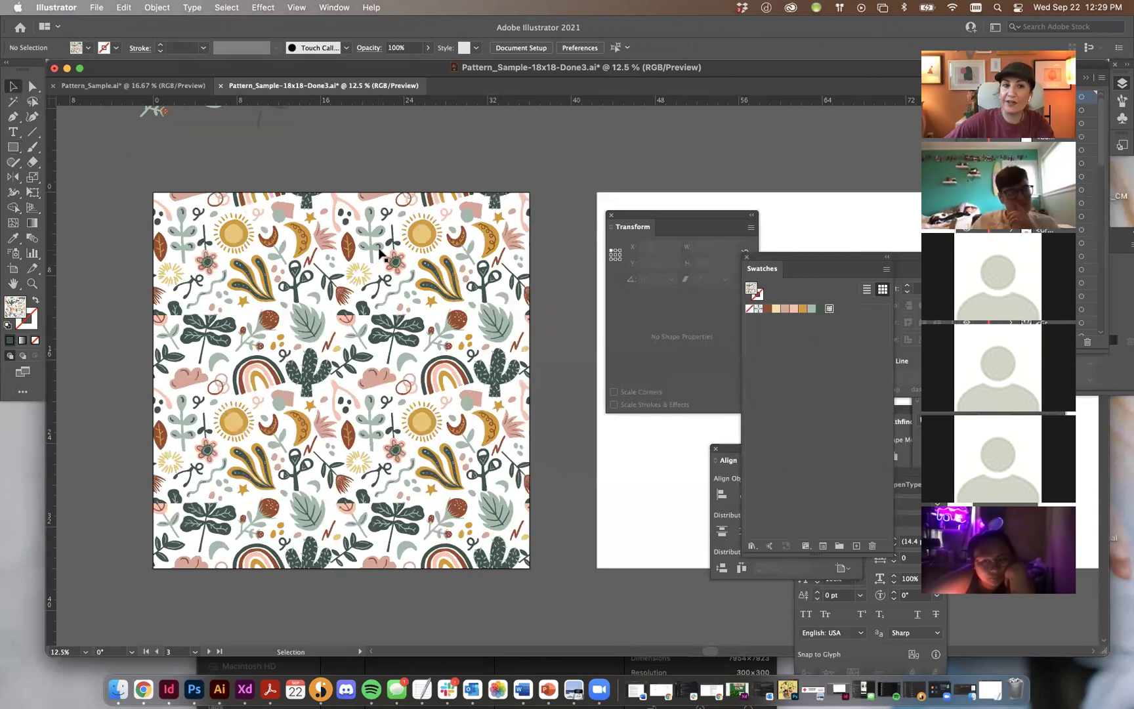
key("super+equal")
key("space")
left_click_drag(304, 274, 398, 235)
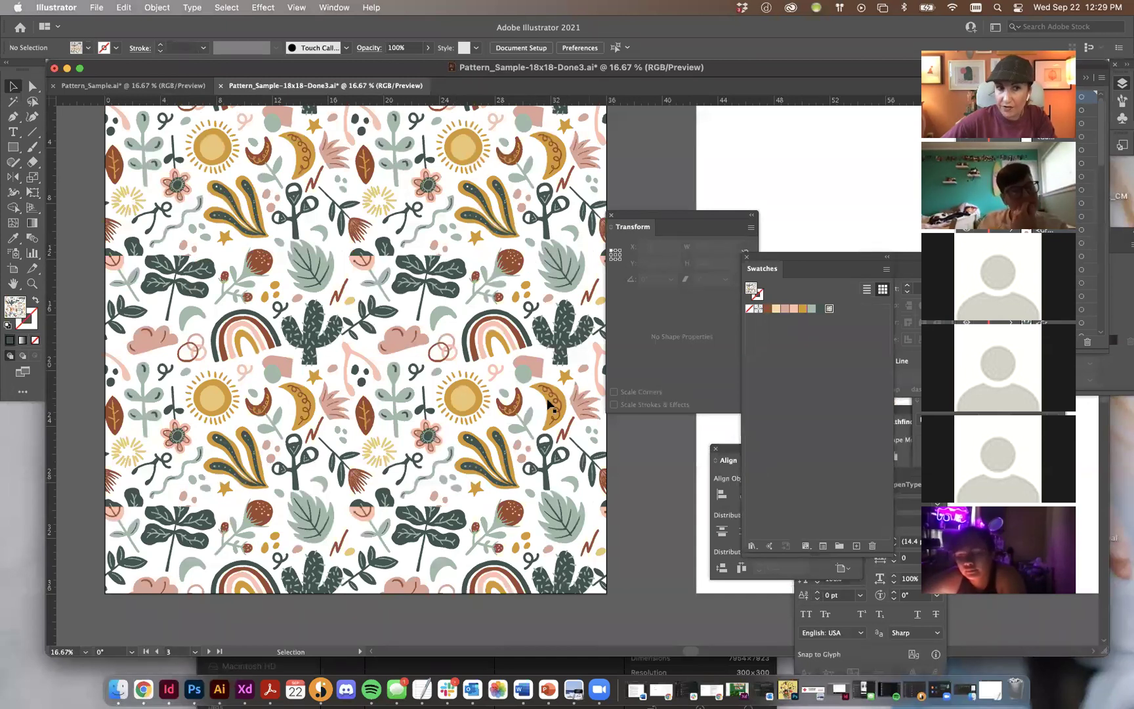
Delete the pattern-filled rectangle from the first 36 in artboard and remove the faulty pattern swatch.
left_click(385, 404)
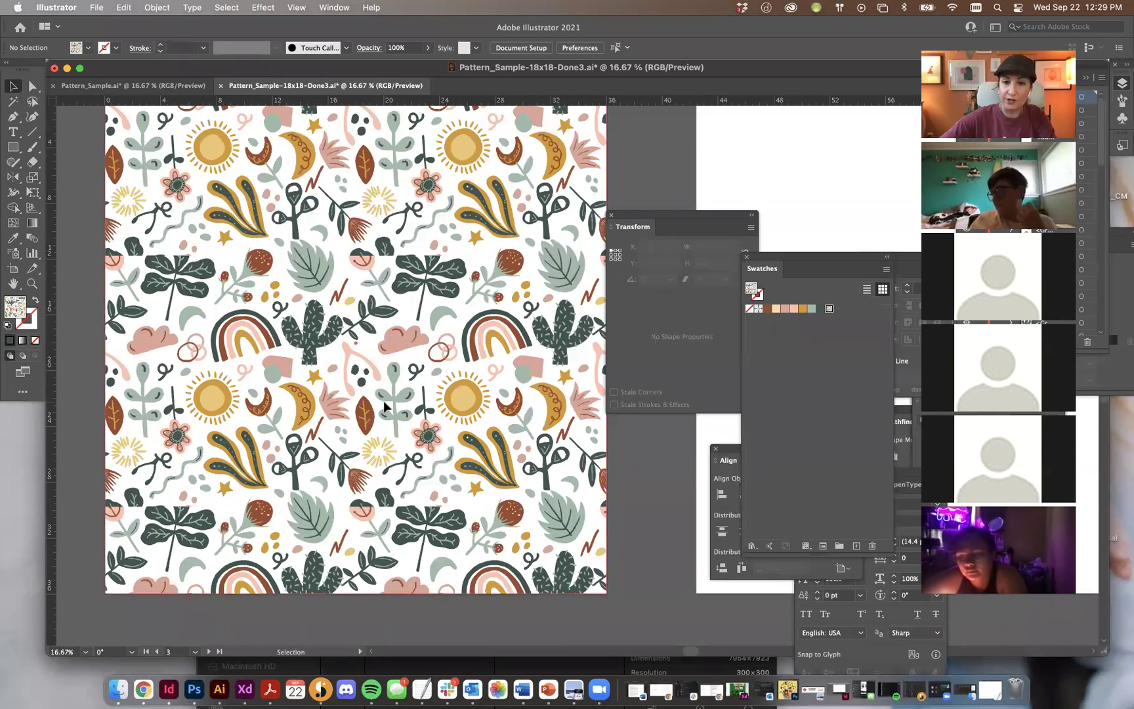
left_click(874, 546)
left_click(489, 295)
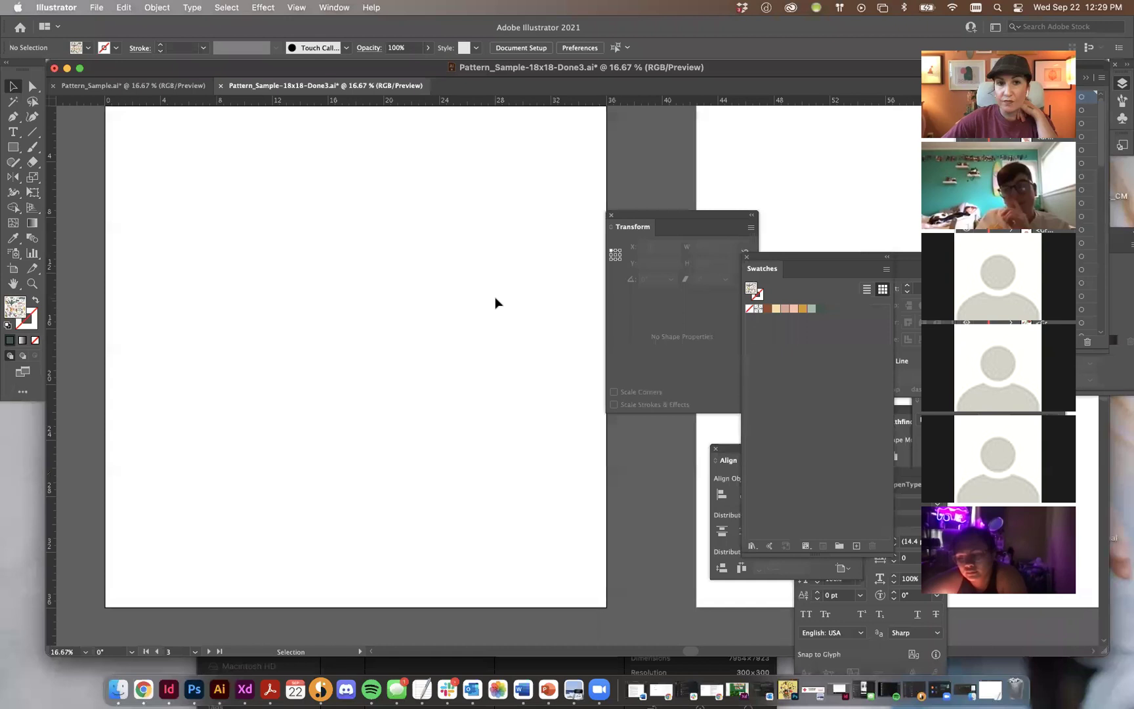
Examine the source tile's bounding rectangle and compare the top-edge pink tulip and dark green leaf with the motifs on the bottom edge.
scroll(494, 301, "up", 10)
scroll(493, 301, "left", 3)
left_click(461, 164)
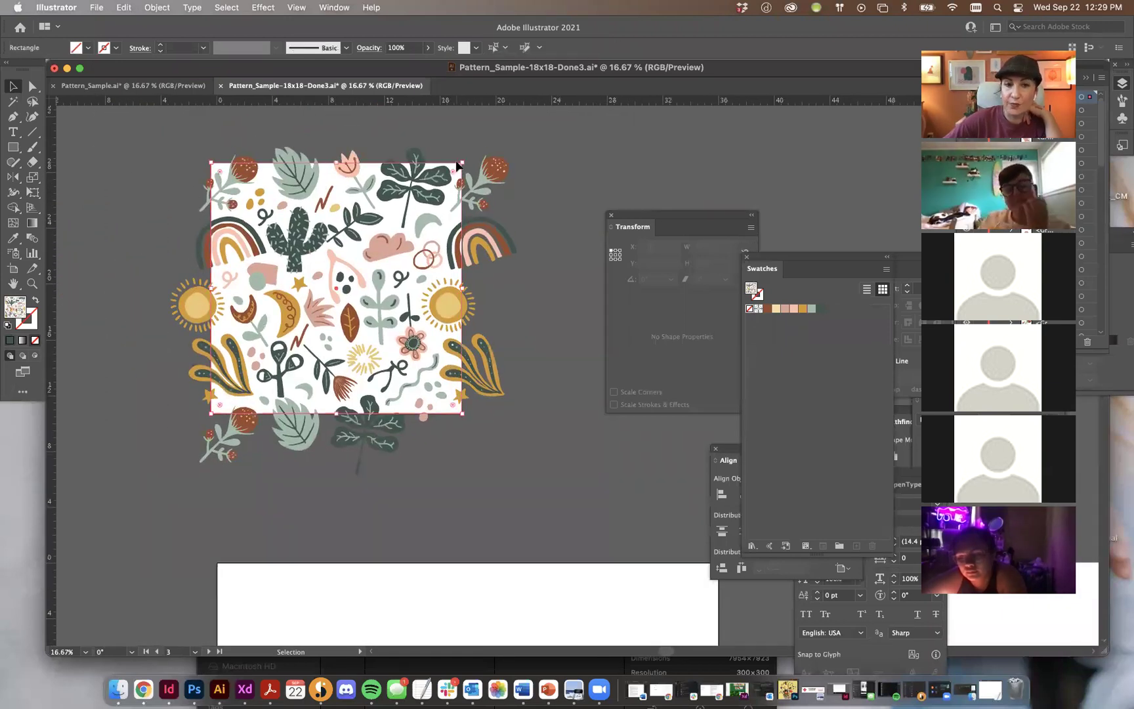
left_click(504, 489)
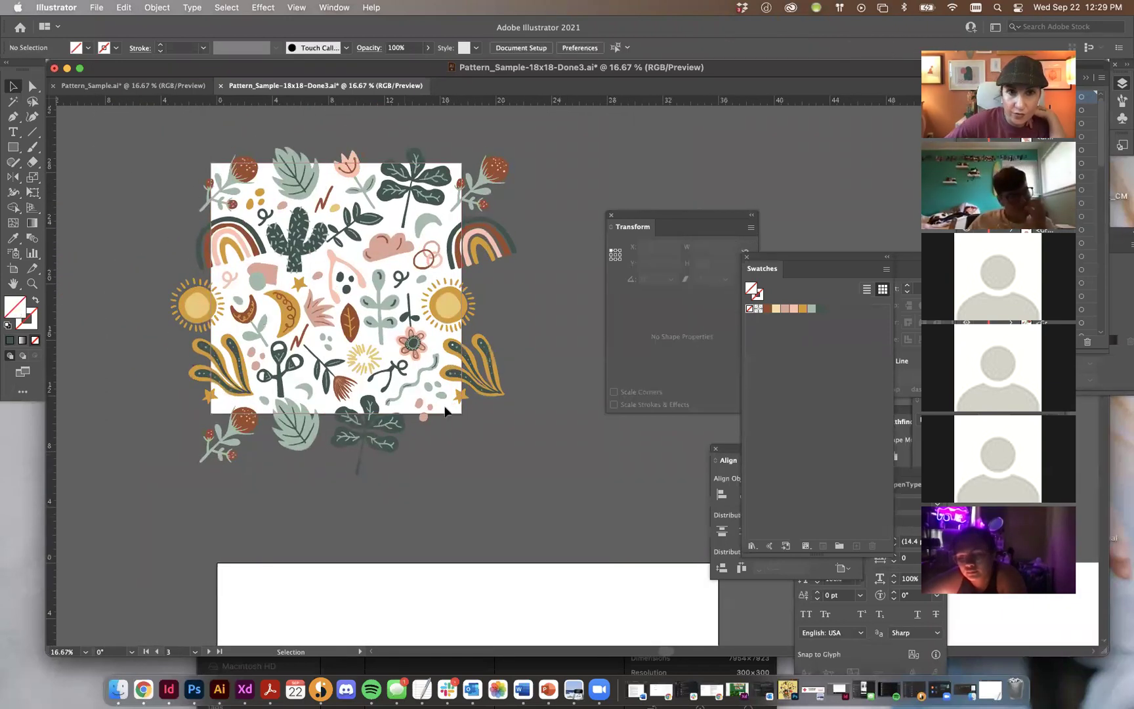
left_click(360, 162)
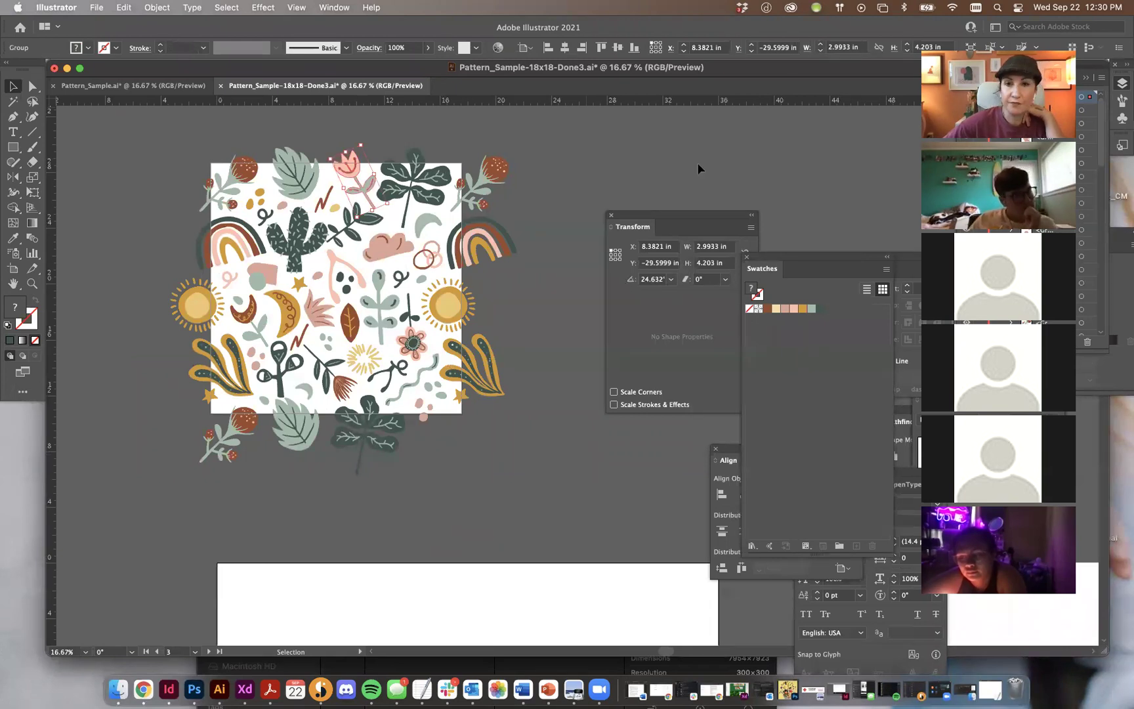
left_click(652, 160)
left_click(412, 156)
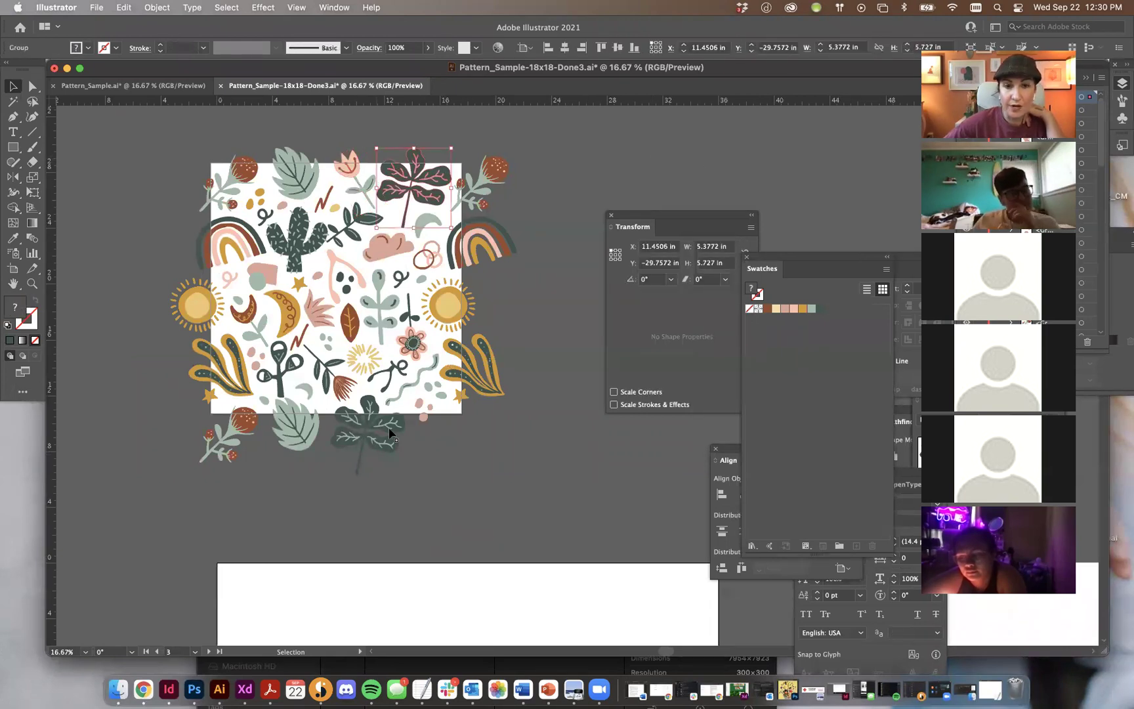
Delete the dark green leaf and the small pink dots overlapping the source tile's bottom edge.
left_click(367, 404)
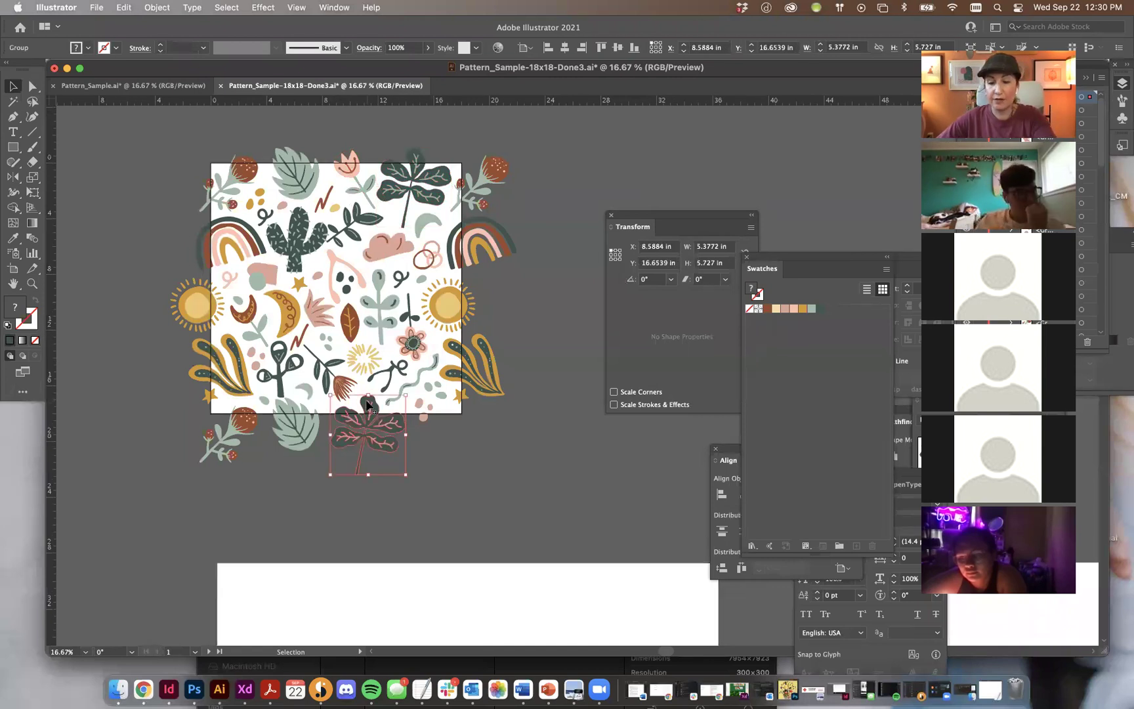
key("Delete")
left_click(422, 417)
key("Delete")
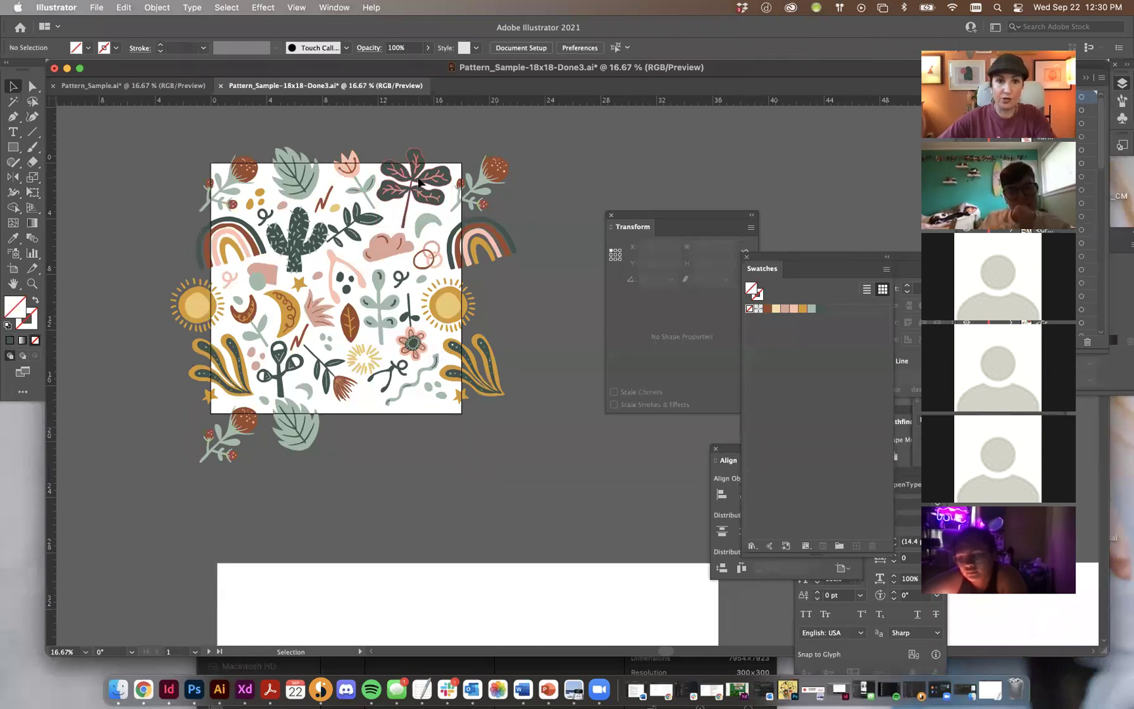
Duplicate the top-edge dark green leaf and pink tulip to matching positions on the tile's bottom edge by repeating the last transform.
left_click(419, 184)
key("super+d")
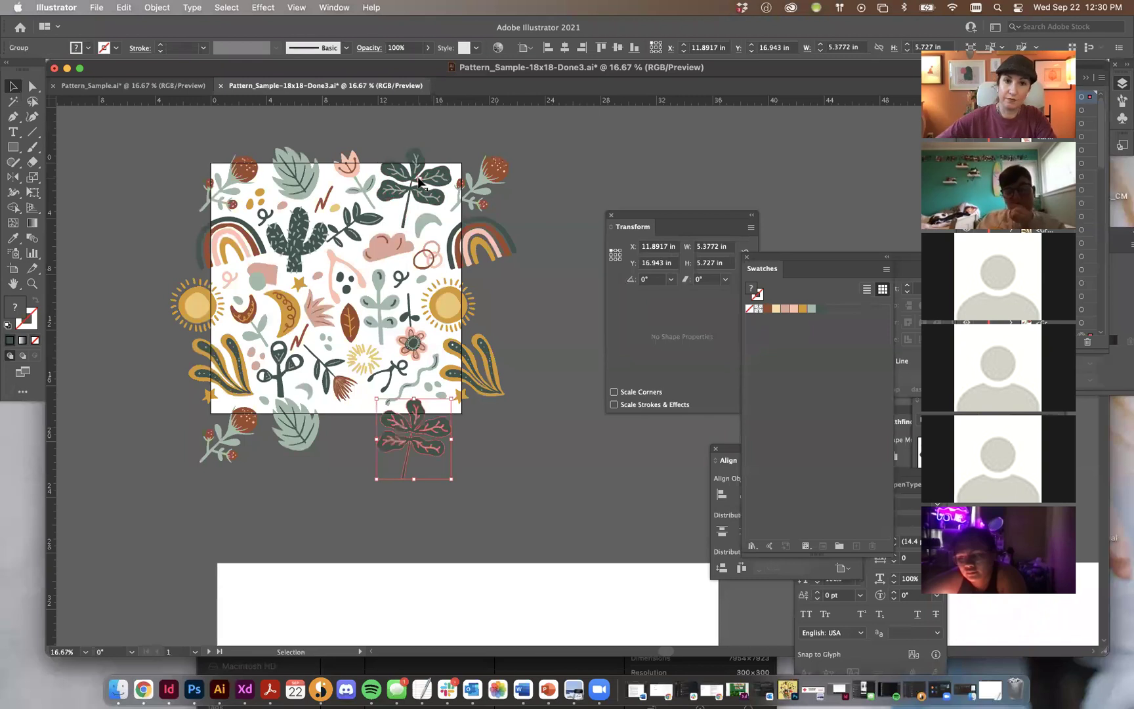
left_click(349, 172)
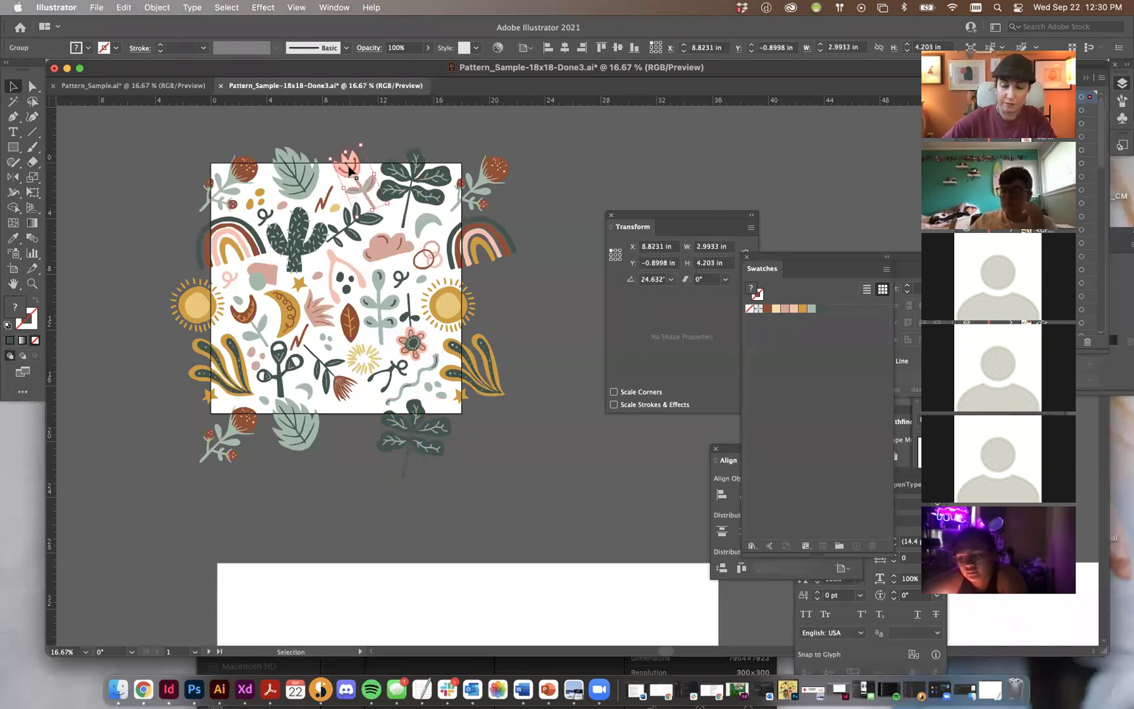
key("super+d")
left_click(558, 497)
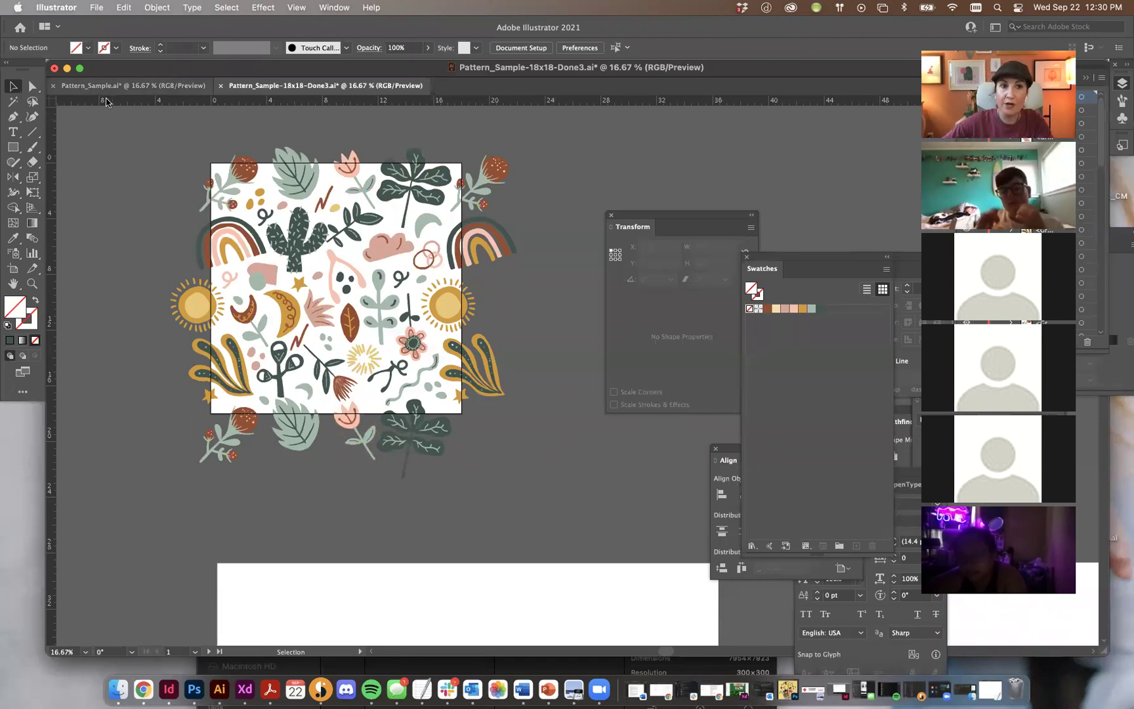
Select all of the corrected tile artwork with its bounding rectangle and add it to the swatches as a pattern.
left_click_drag(171, 136, 523, 487)
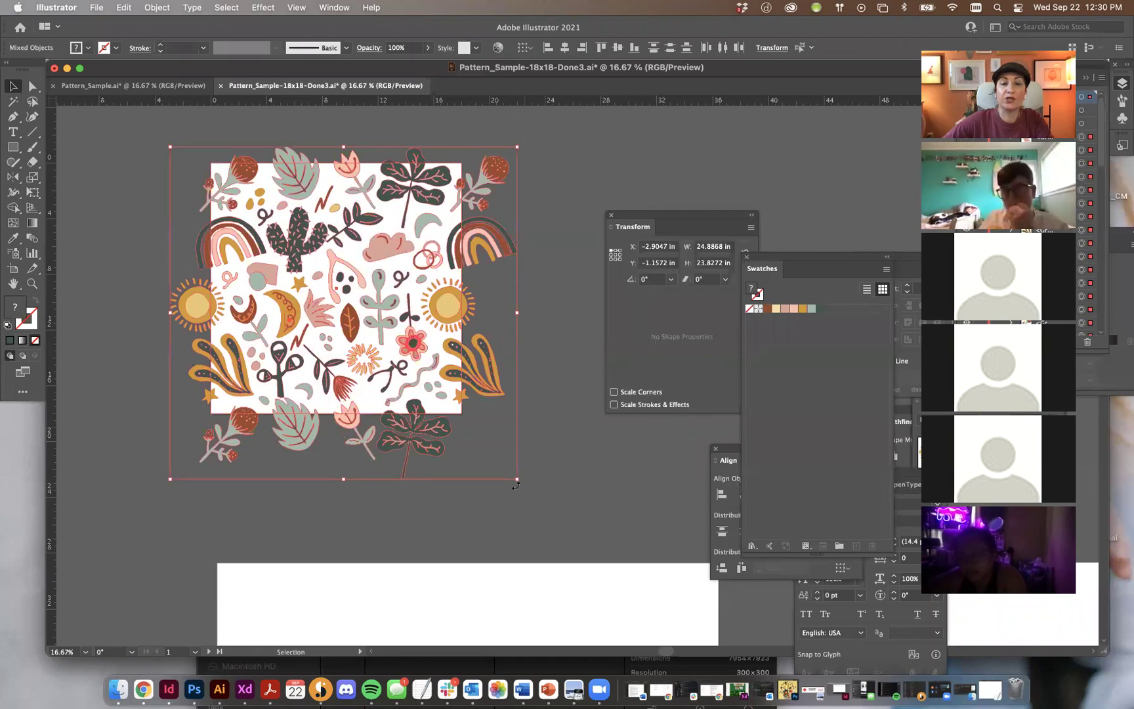
left_click(146, 111)
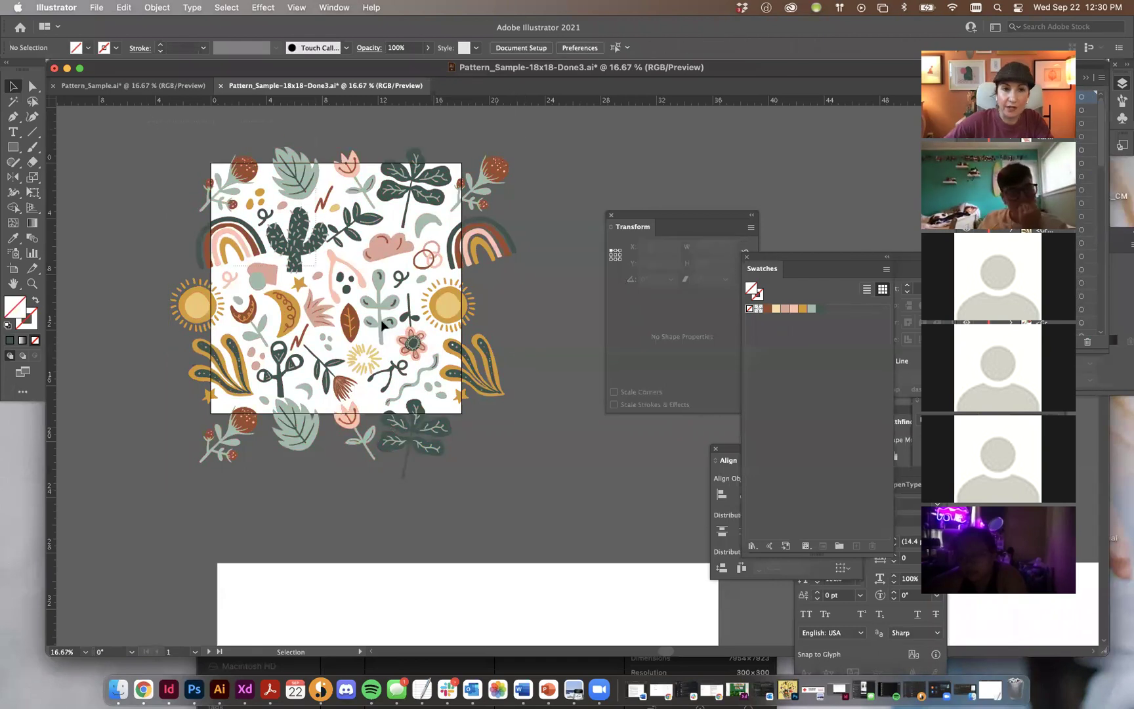
key("super+a")
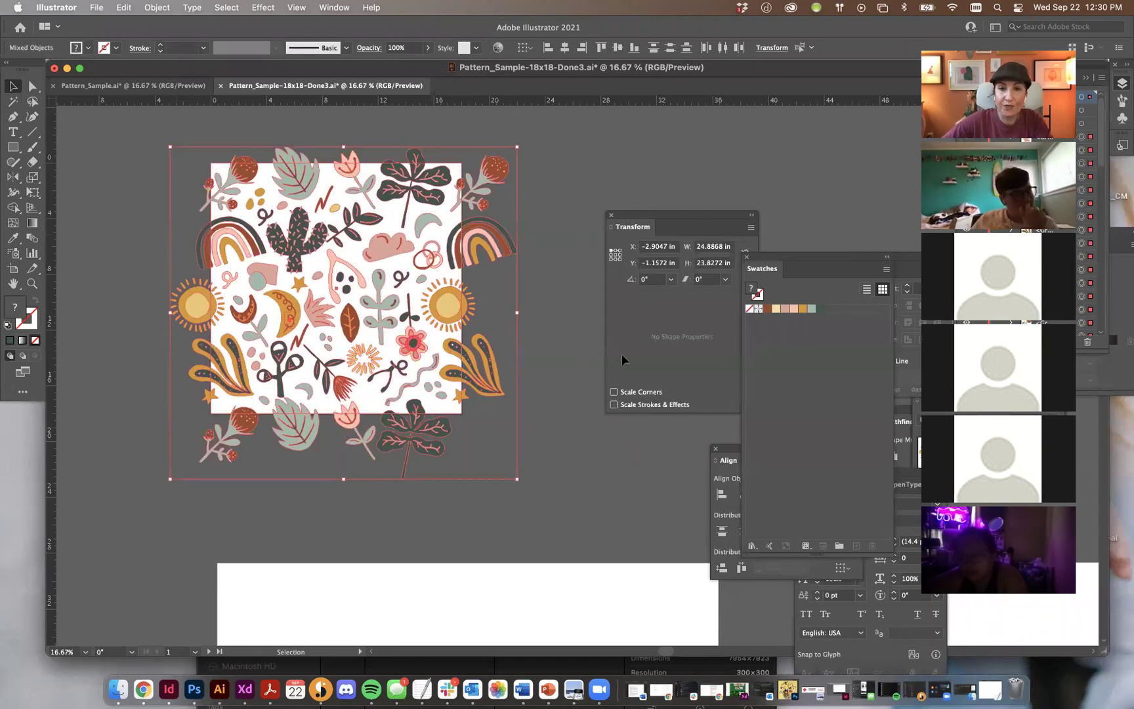
left_click_drag(442, 250, 834, 341)
left_click(585, 187)
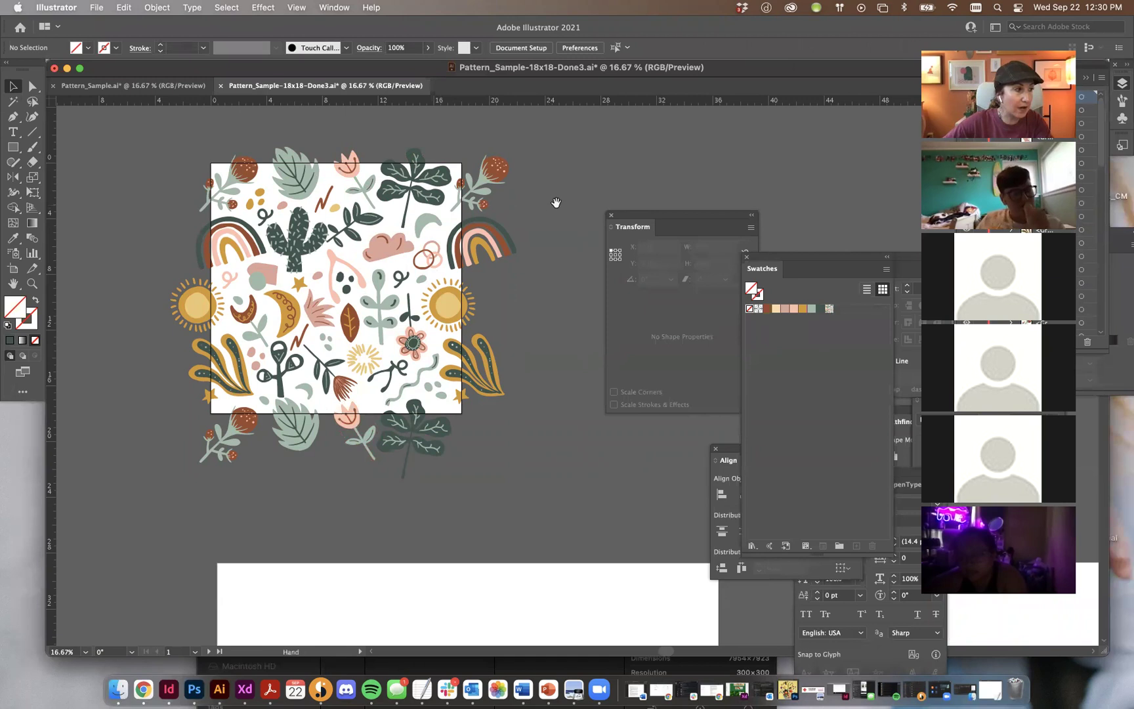
Open the new pattern swatch in pattern editing mode.
left_click_drag(546, 205, 403, 266)
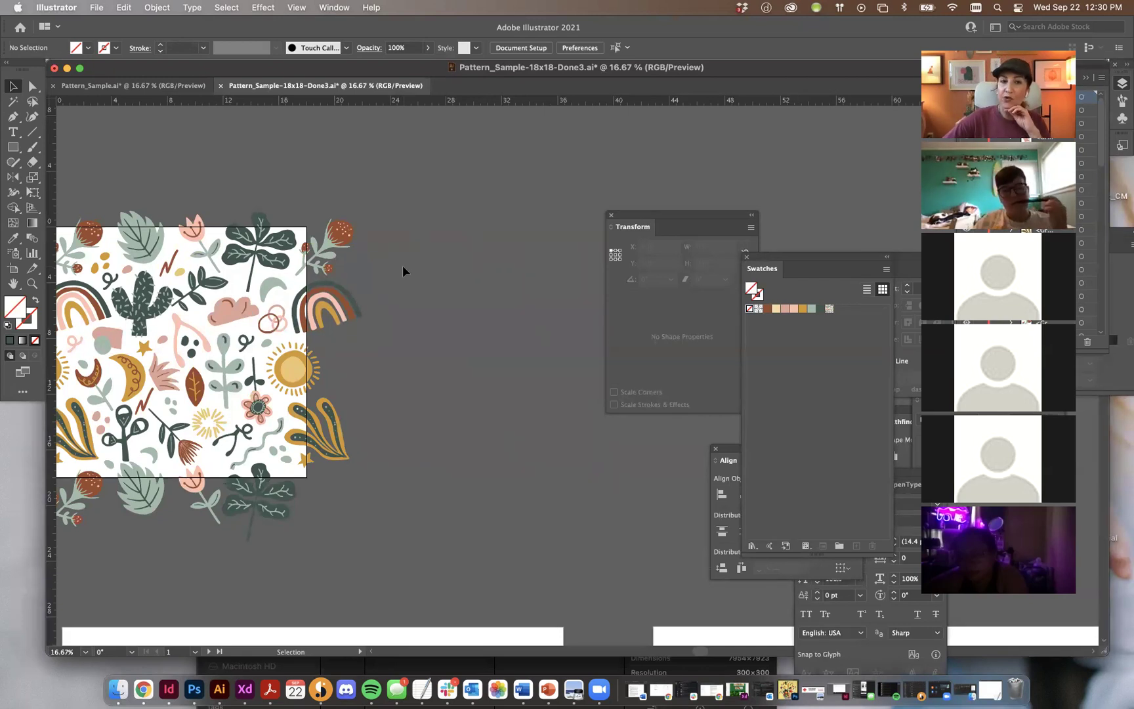
scroll(428, 276, "up", 1)
scroll(428, 276, "left", 1)
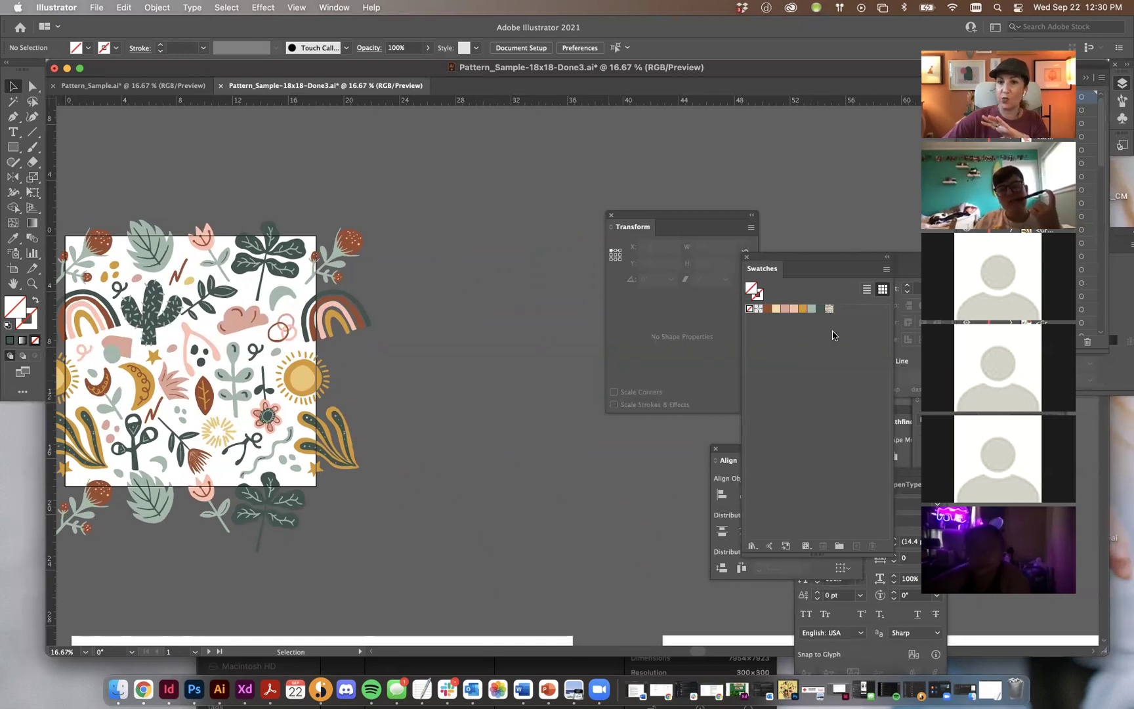
scroll(447, 271, "down", 10)
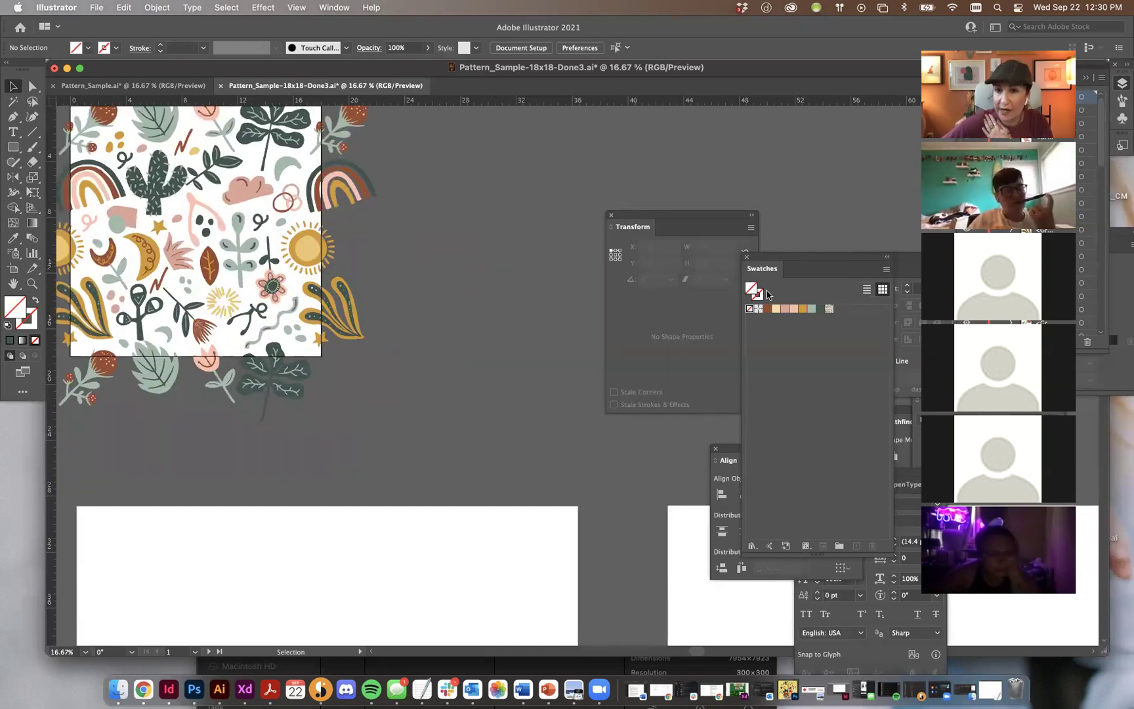
double_click(829, 309)
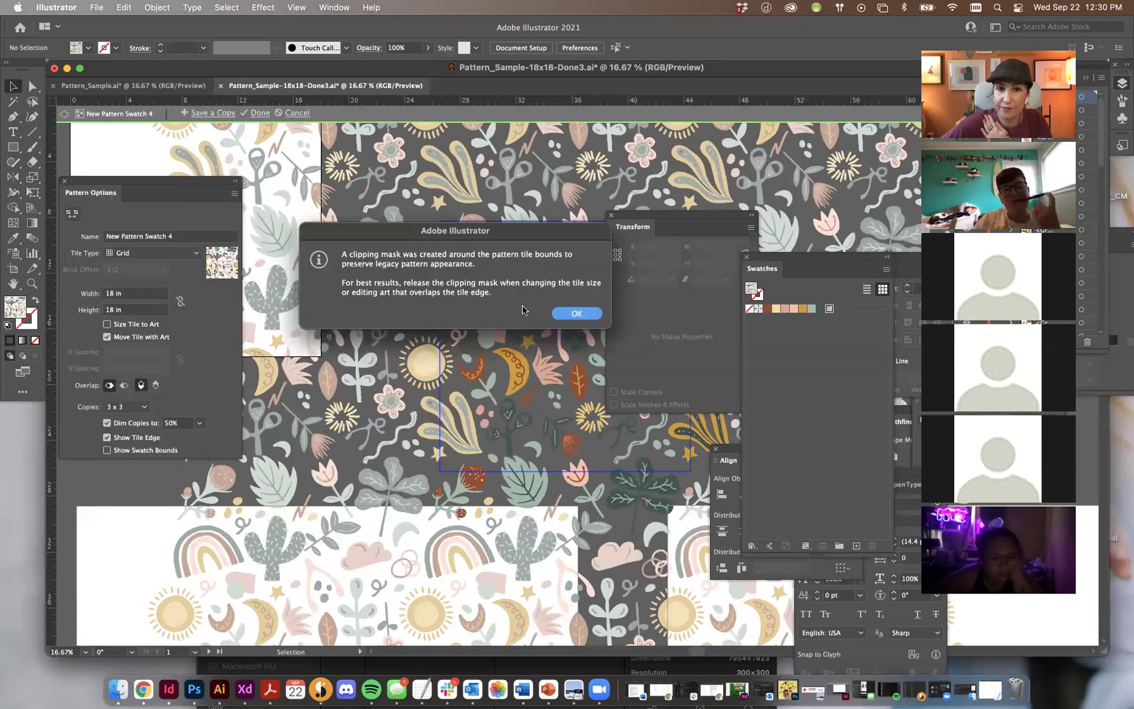
left_click(571, 312)
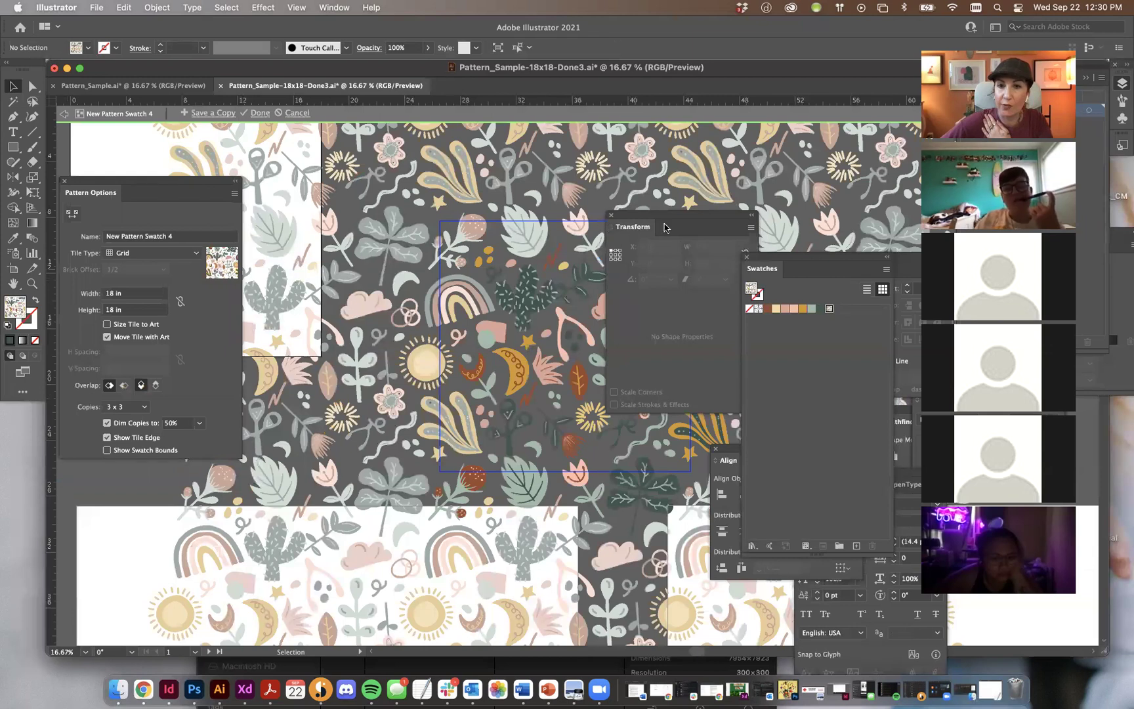
Try the Brick by Row tile type on the pattern, then return the tile type to Grid.
key("super+minus")
key("super+minus")
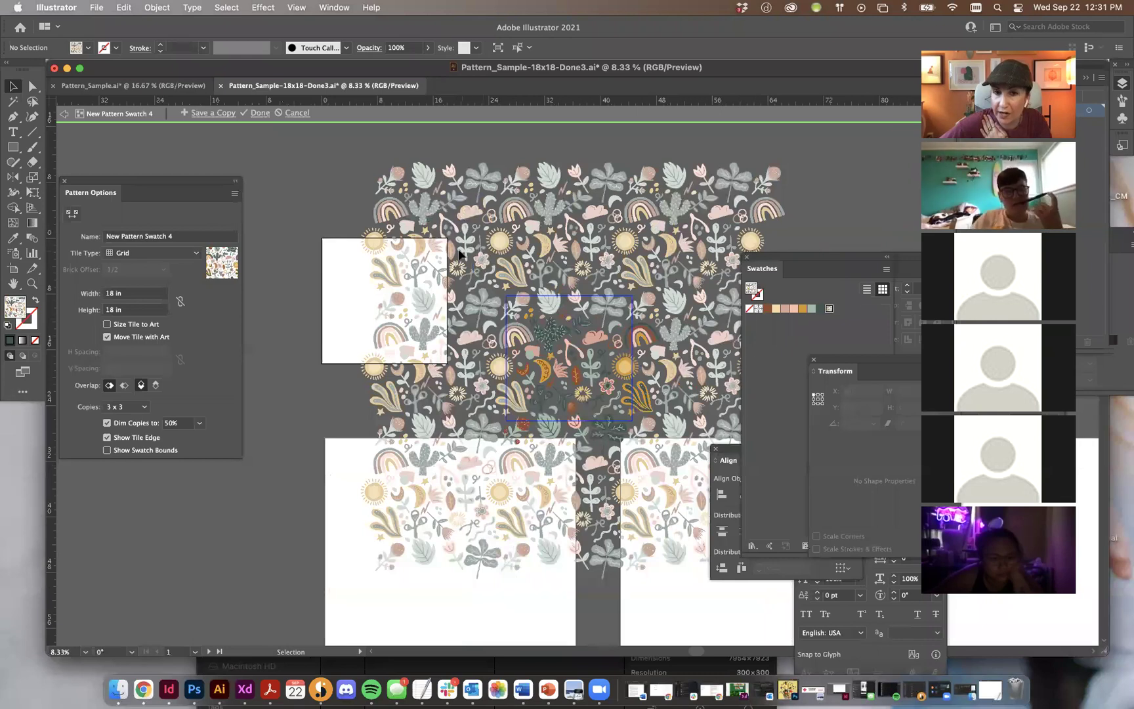
scroll(459, 263, "right", 5)
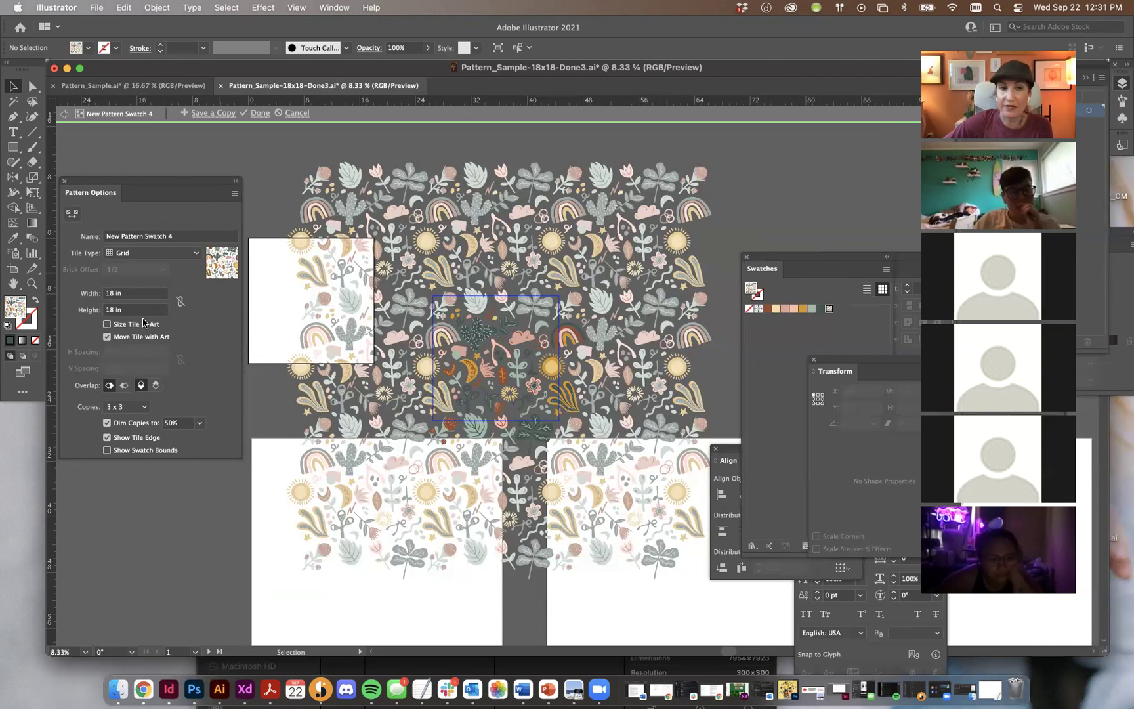
left_click(181, 256)
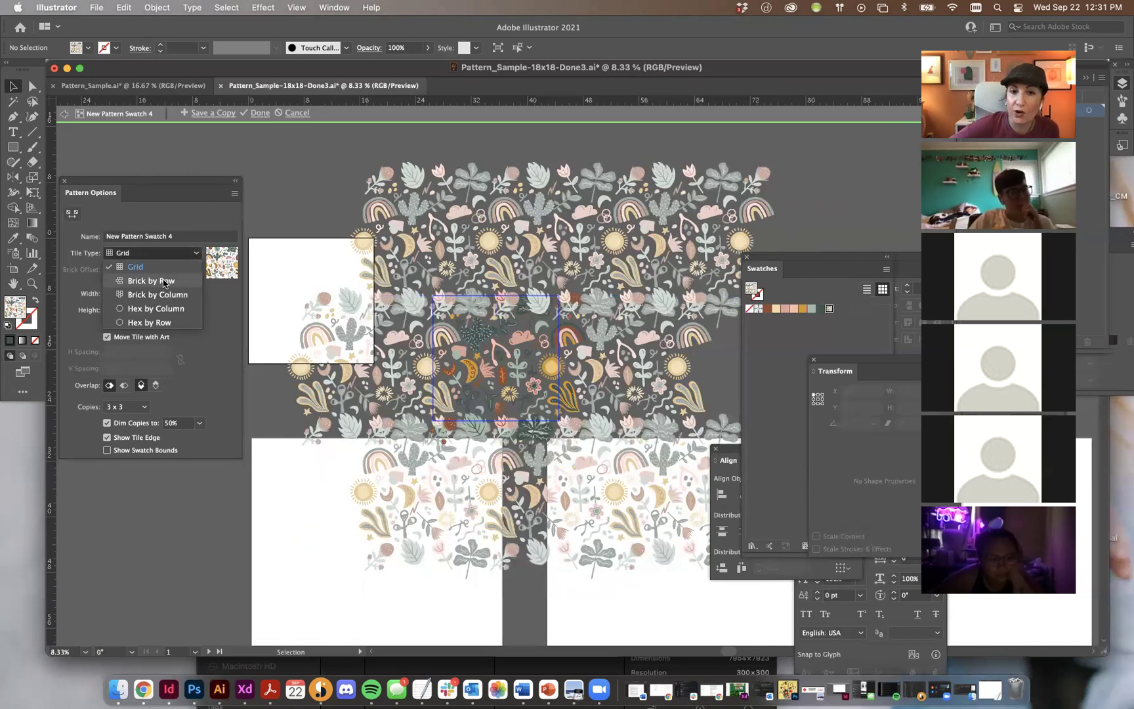
left_click(164, 283)
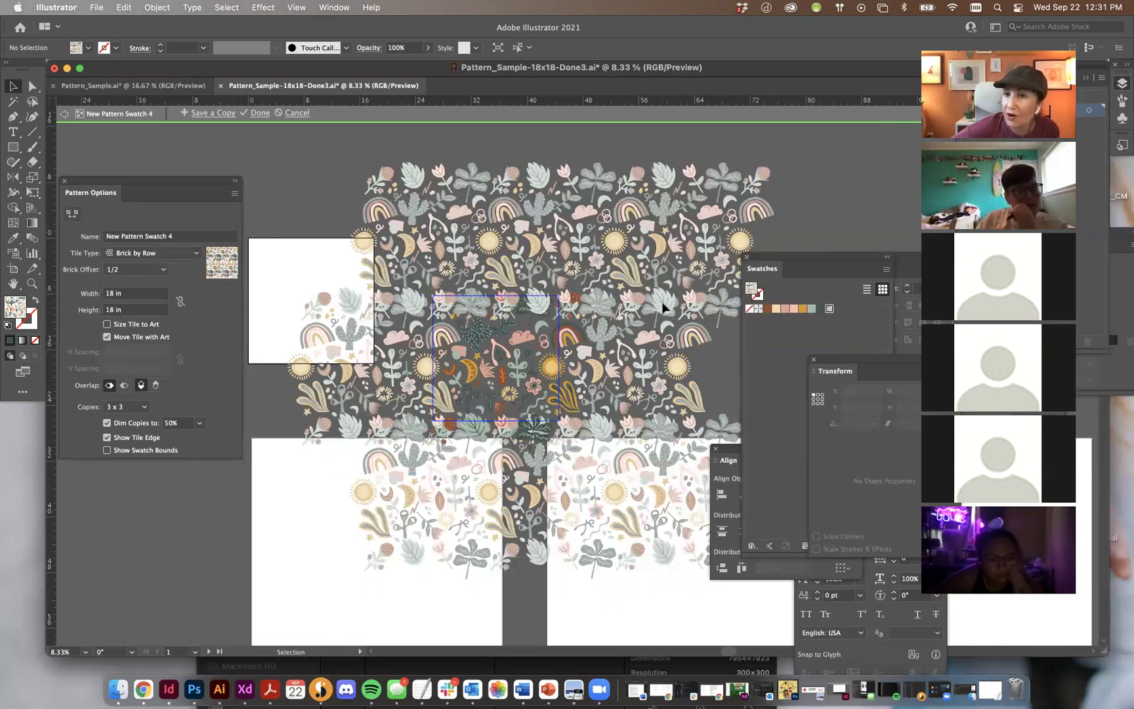
left_click(141, 253)
left_click(139, 266)
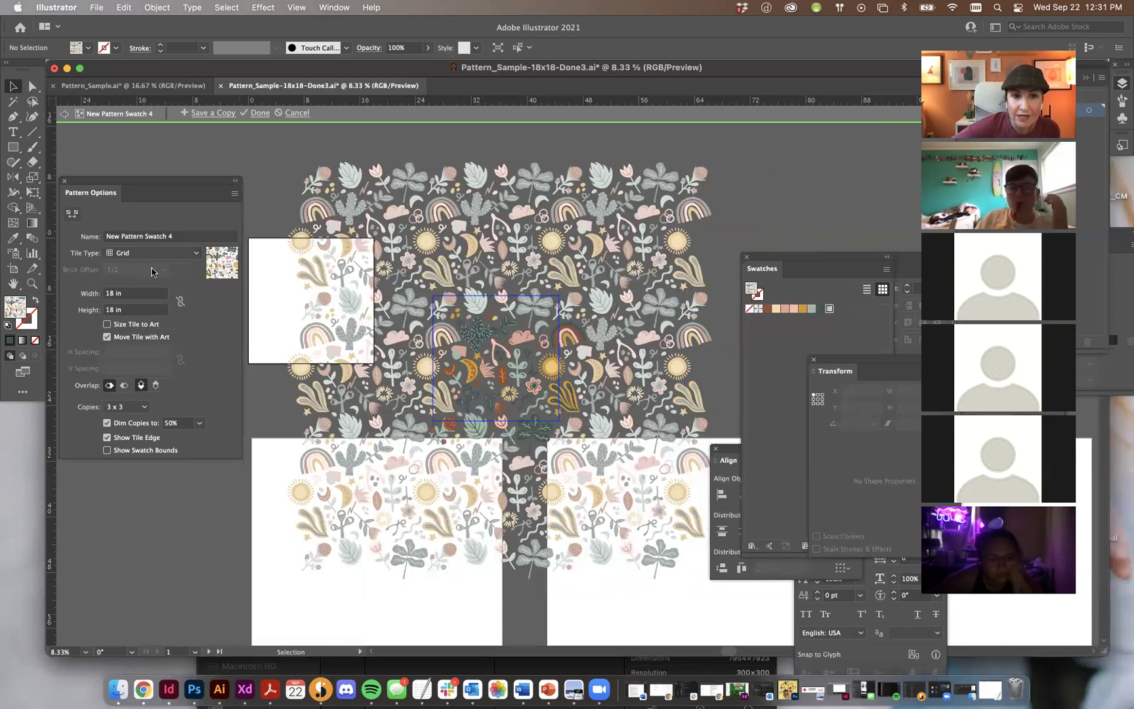
Turn on Size Tile to Art for the pattern and examine the spacing between the repeated tiles.
left_click(107, 324)
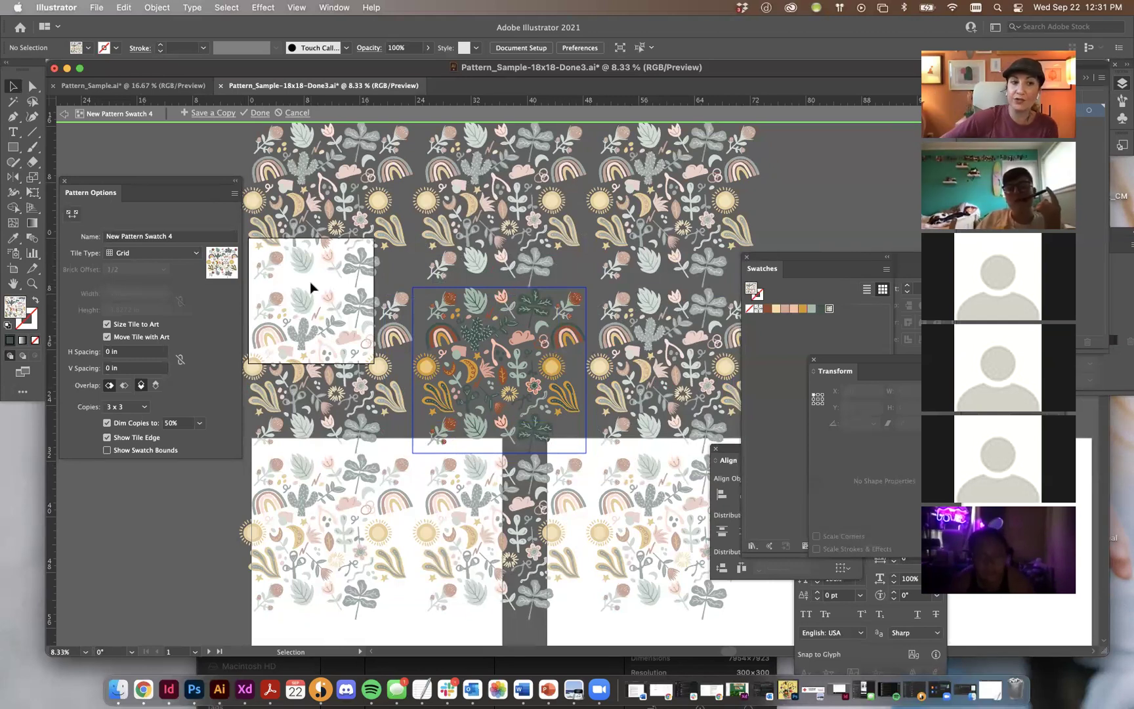
scroll(310, 287, "left", 1)
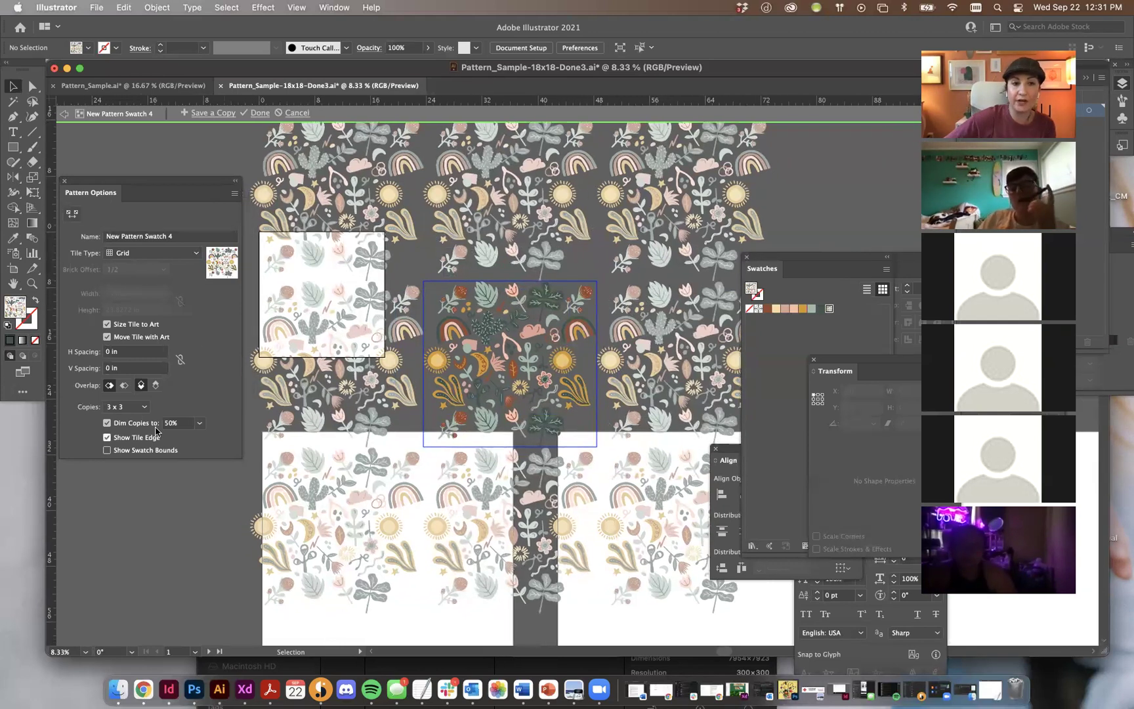
scroll(640, 188, "right", 5)
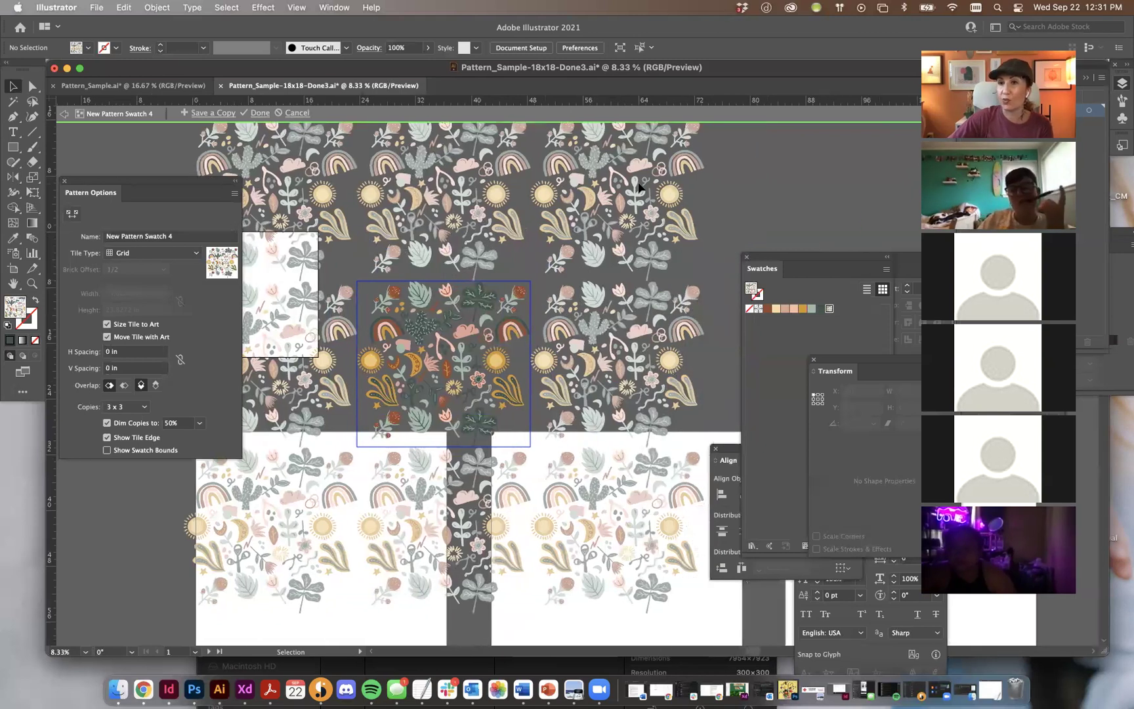
scroll(640, 189, "left", 6)
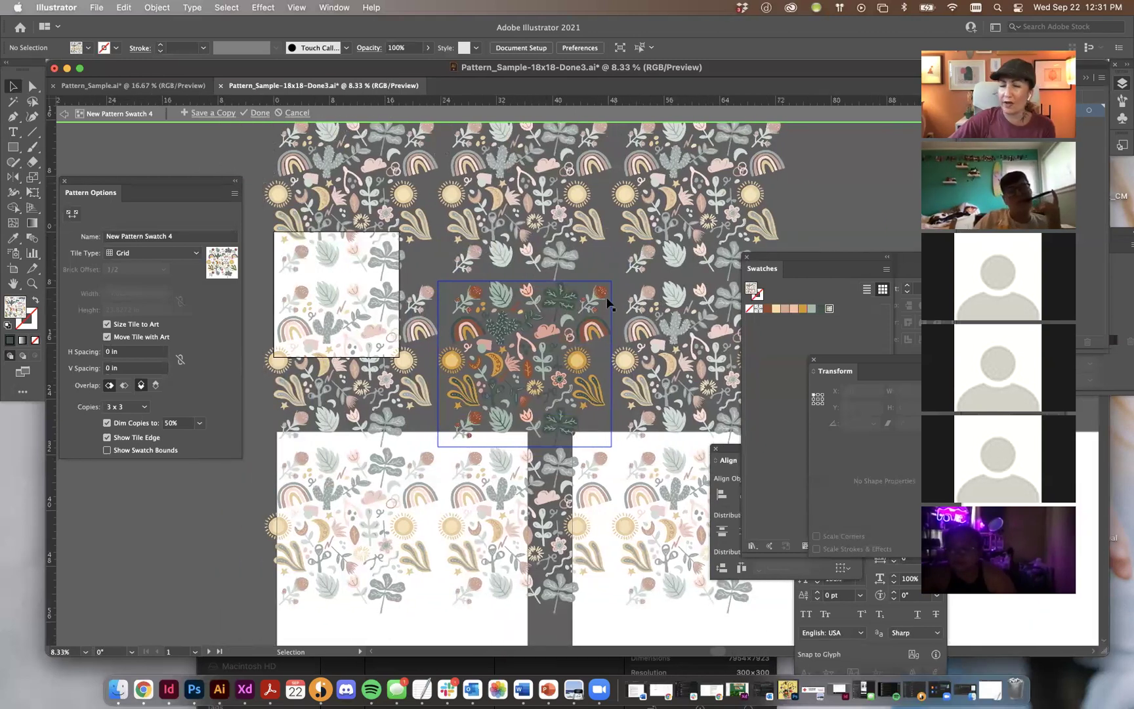
Turn off Size Tile to Art, set the pattern tile's width and height to 18 in, and finish editing the pattern.
left_click(109, 324)
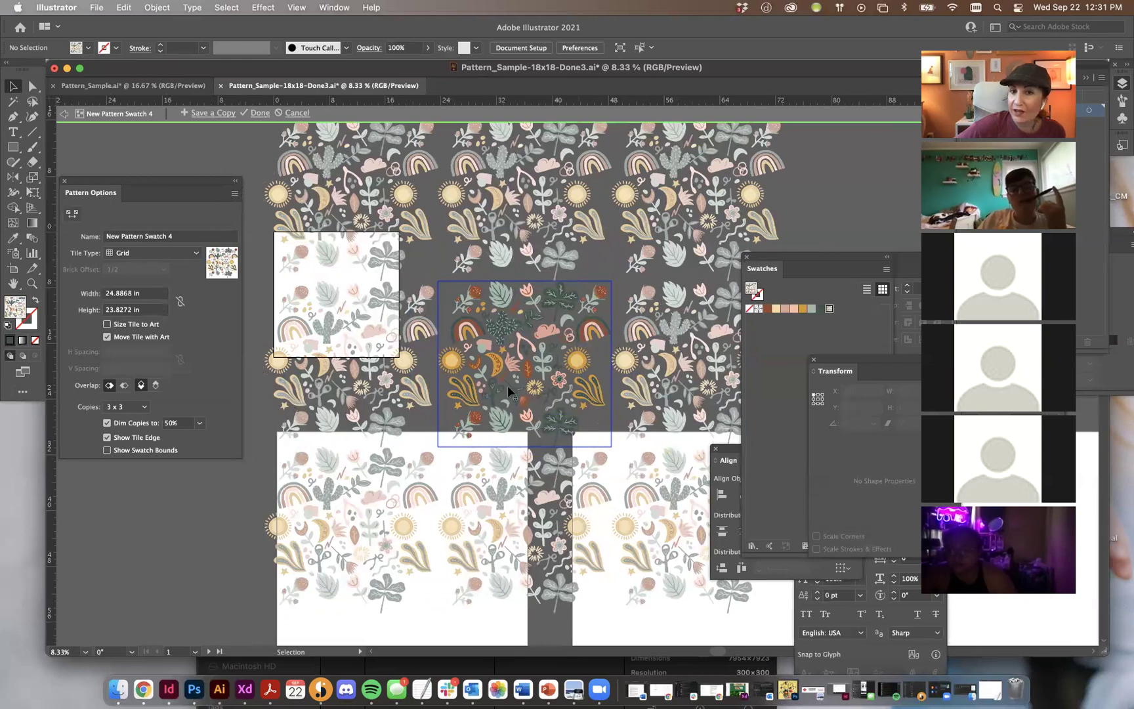
left_click(108, 293)
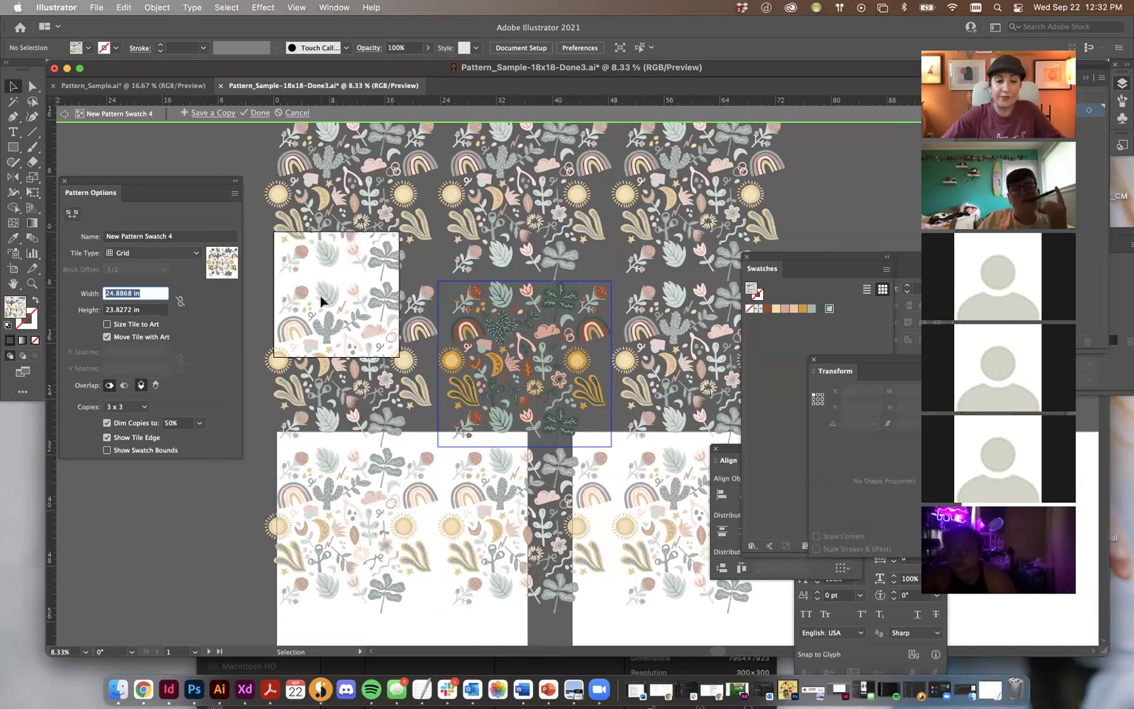
type("18")
key("Tab")
type("18")
key("Tab")
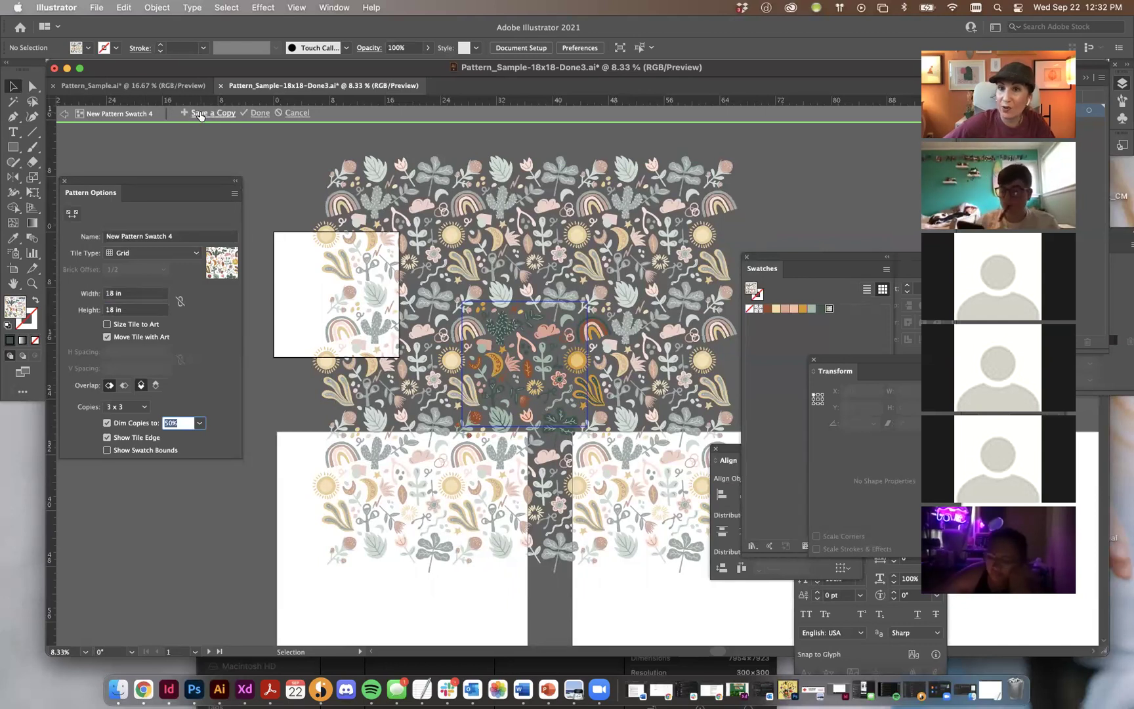
left_click(260, 113)
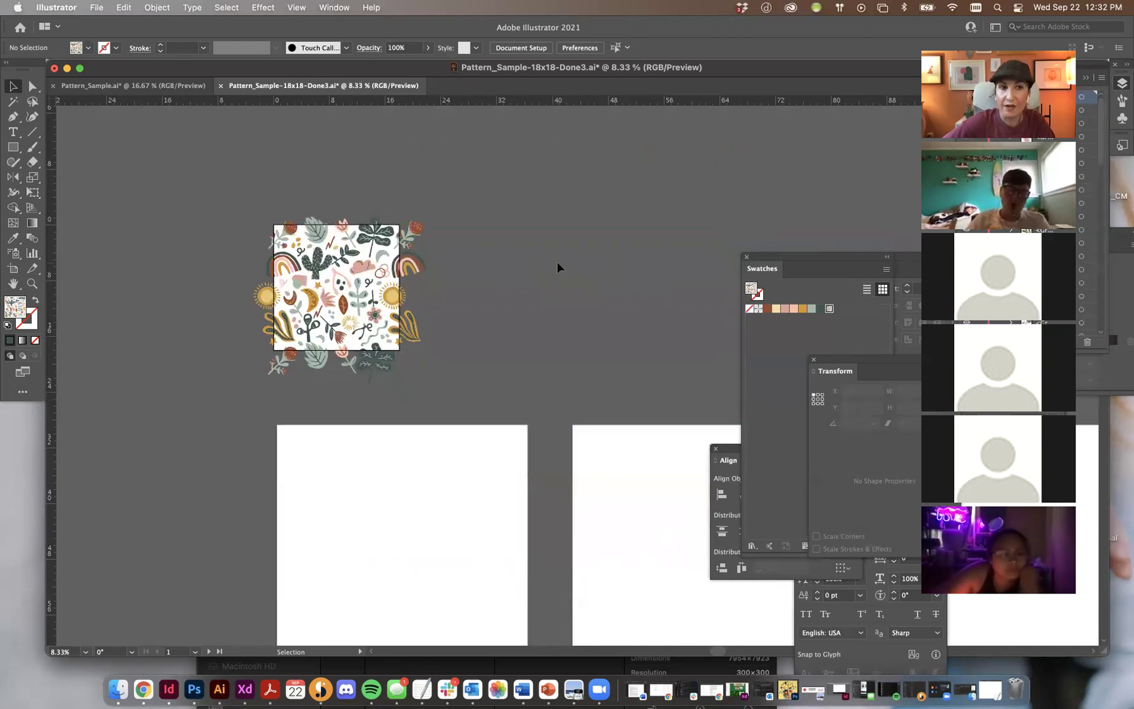
Draw a pattern-filled test rectangle about 30 by 27 in on the first blank 36 in artboard, then delete it.
scroll(557, 267, "down", 2)
left_click(13, 147)
mouse_move(299, 385)
left_mouse_down()
mouse_move(524, 585)
mouse_move(510, 575)
left_mouse_up()
key("v")
left_click(15, 87)
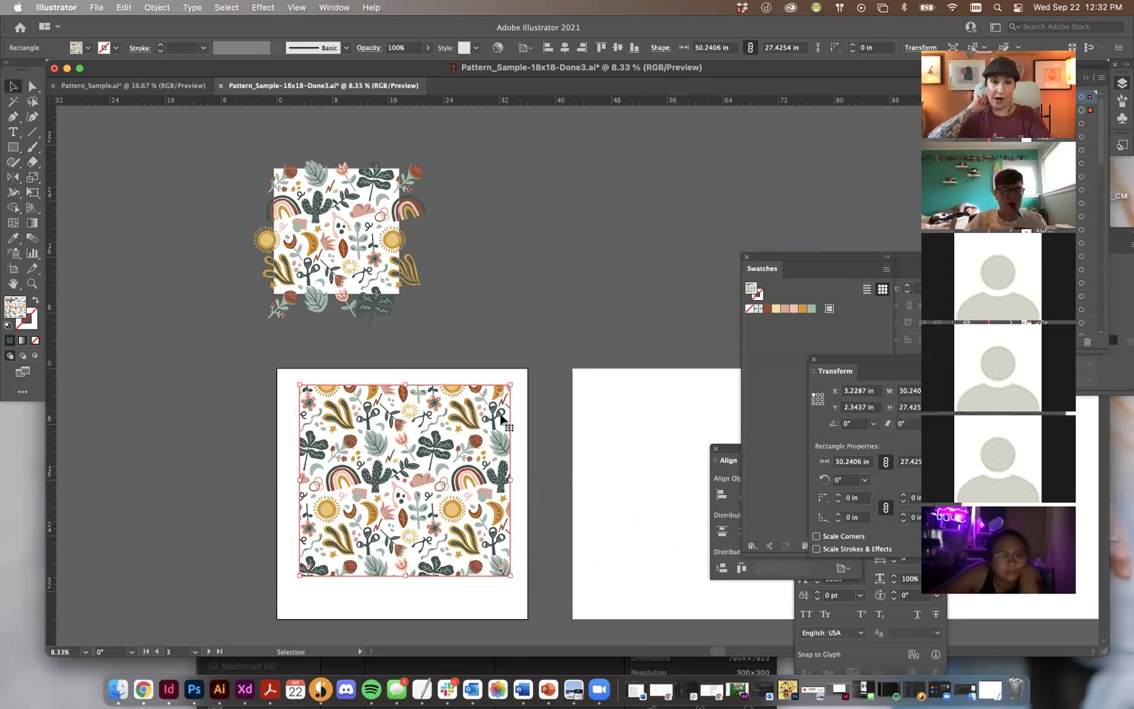
key("super+shift+a")
key("Delete")
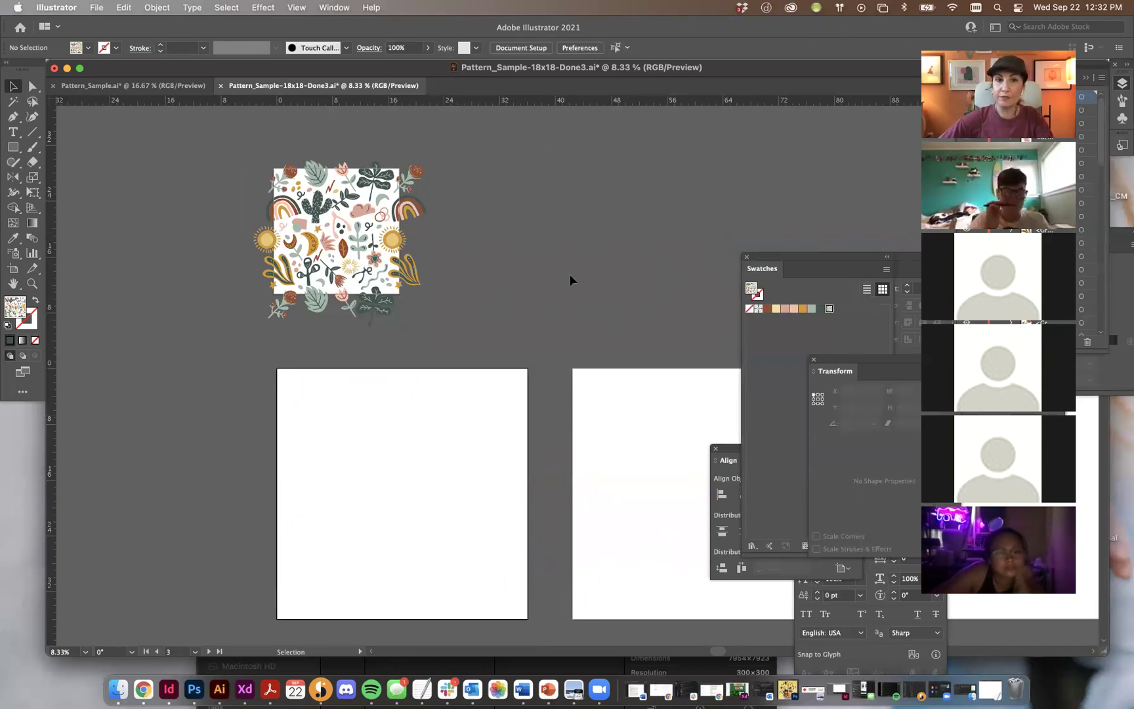
Reopen the pattern swatch for editing, turn on Size Tile to Art, and save the change to the swatch.
double_click(829, 309)
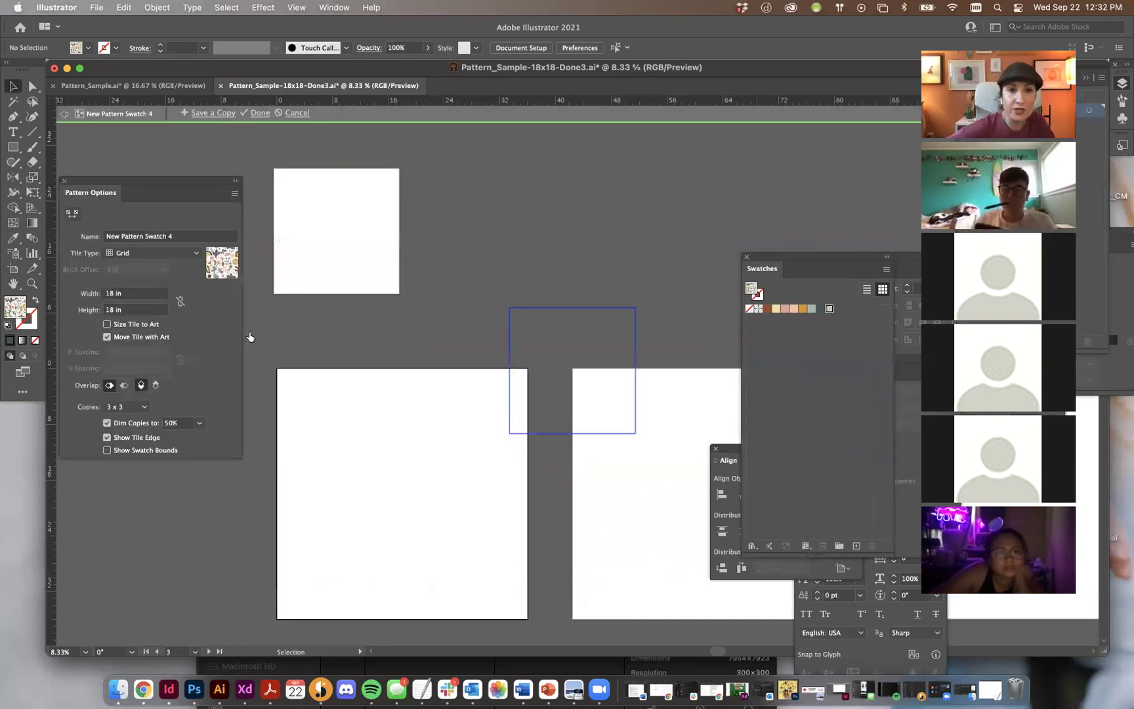
left_click(115, 324)
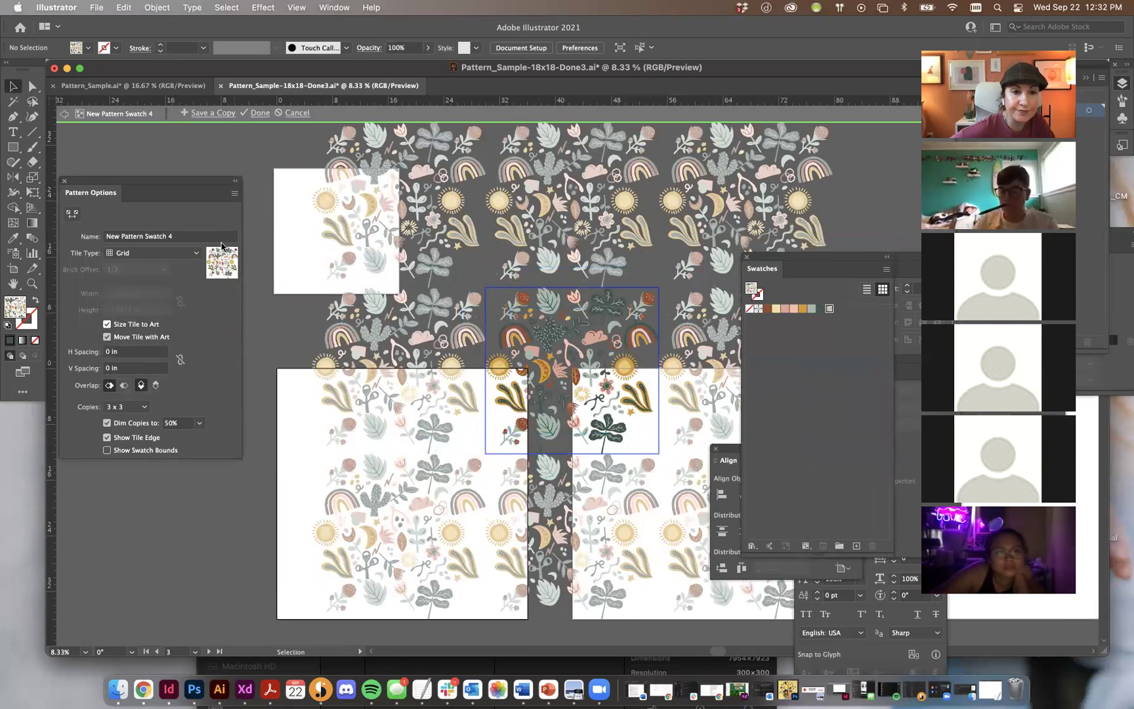
left_click(256, 113)
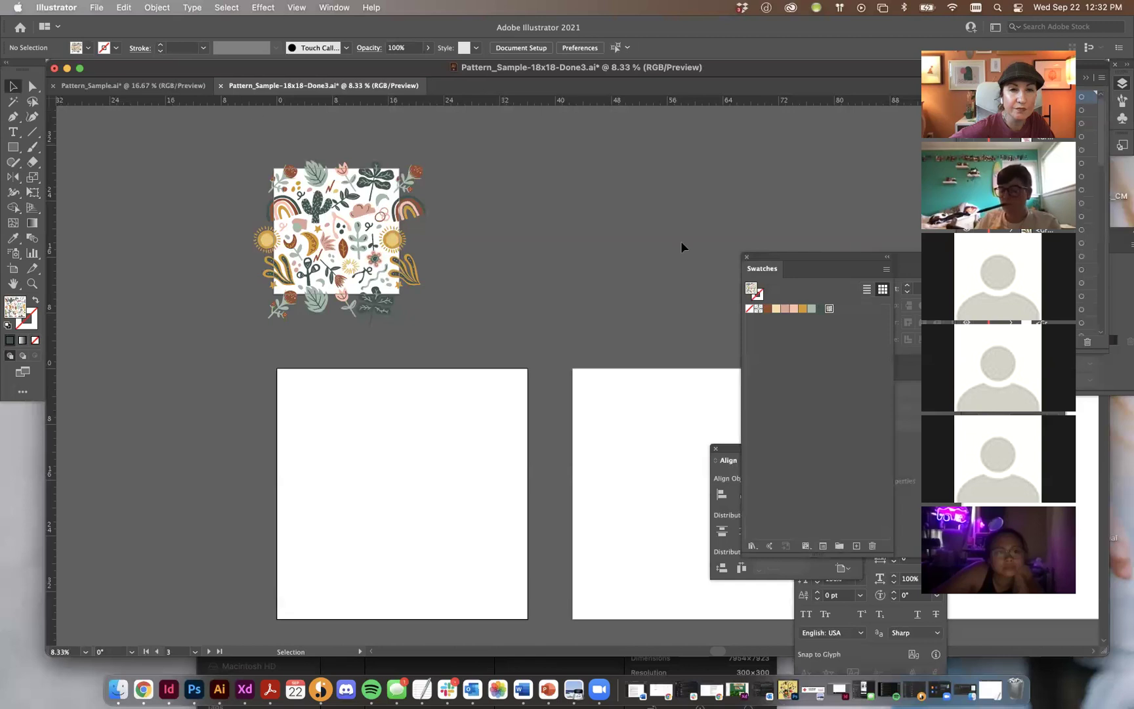
Draw a pattern-filled rectangle covering the first 36 in artboard and deselect it.
left_click(13, 148)
mouse_move(275, 366)
left_mouse_down()
mouse_move(482, 620)
mouse_move(528, 618)
left_mouse_up()
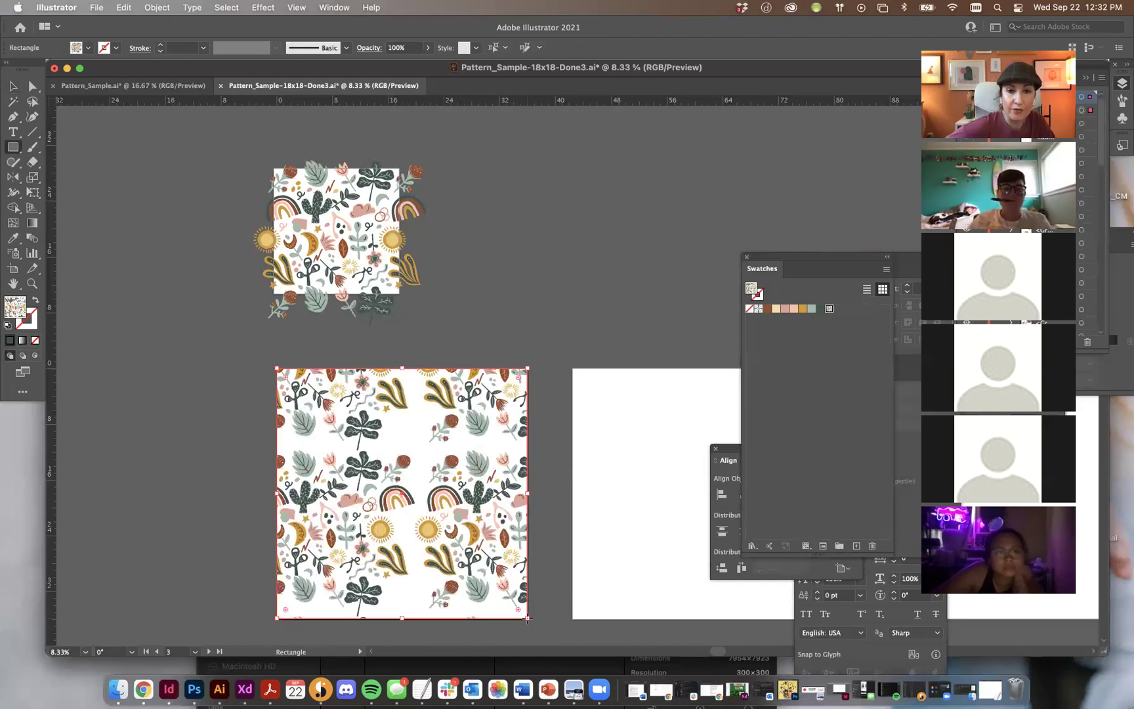
key("v")
left_click(524, 246)
scroll(524, 249, "down", 2)
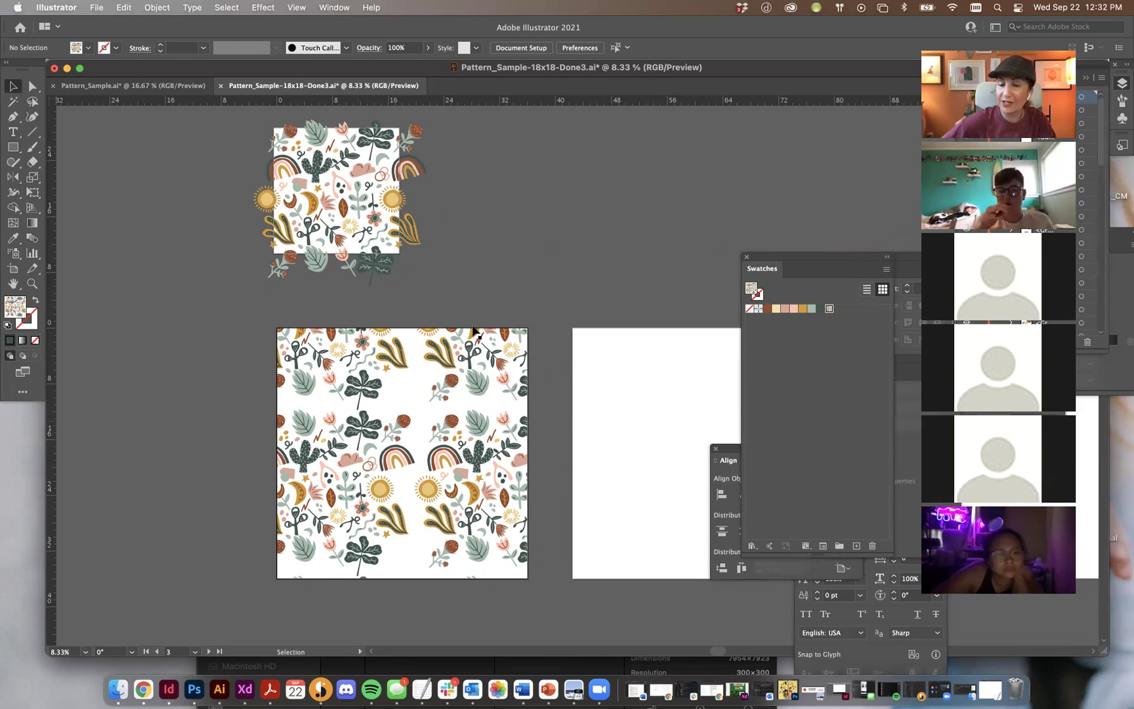
Edit the pattern swatch again, turn off Size Tile to Art, set the tile to 18 by 18 in, and finish editing.
double_click(830, 309)
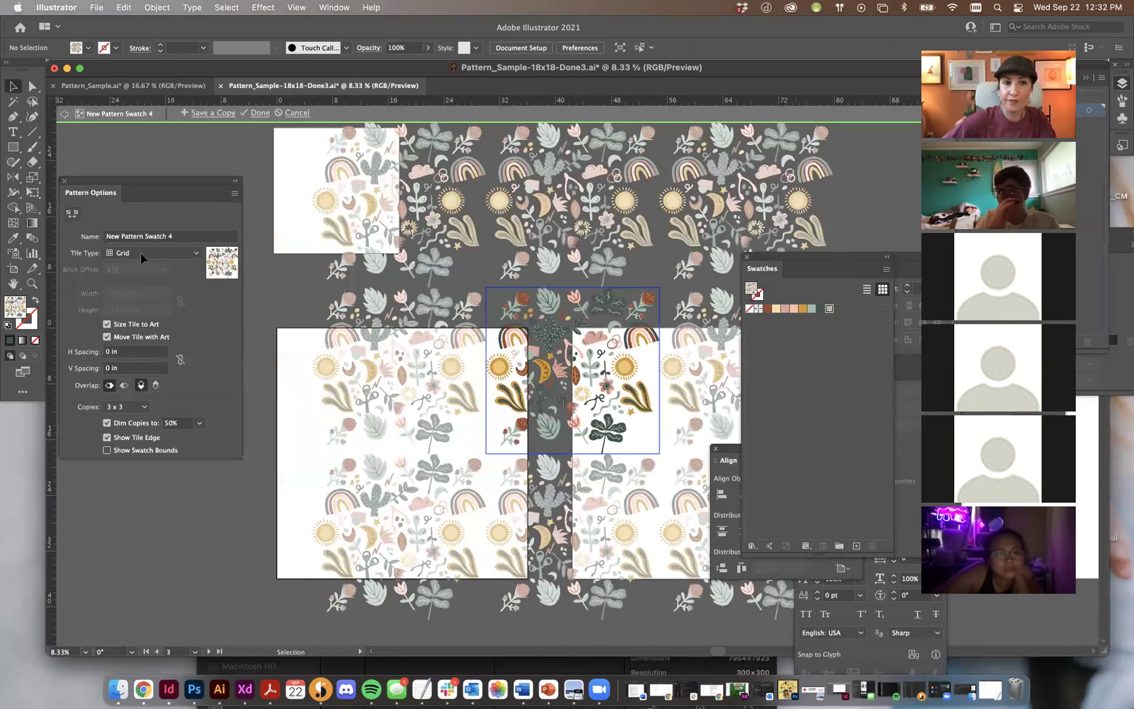
left_click(108, 324)
double_click(121, 292)
type("18")
key("Tab")
type("18")
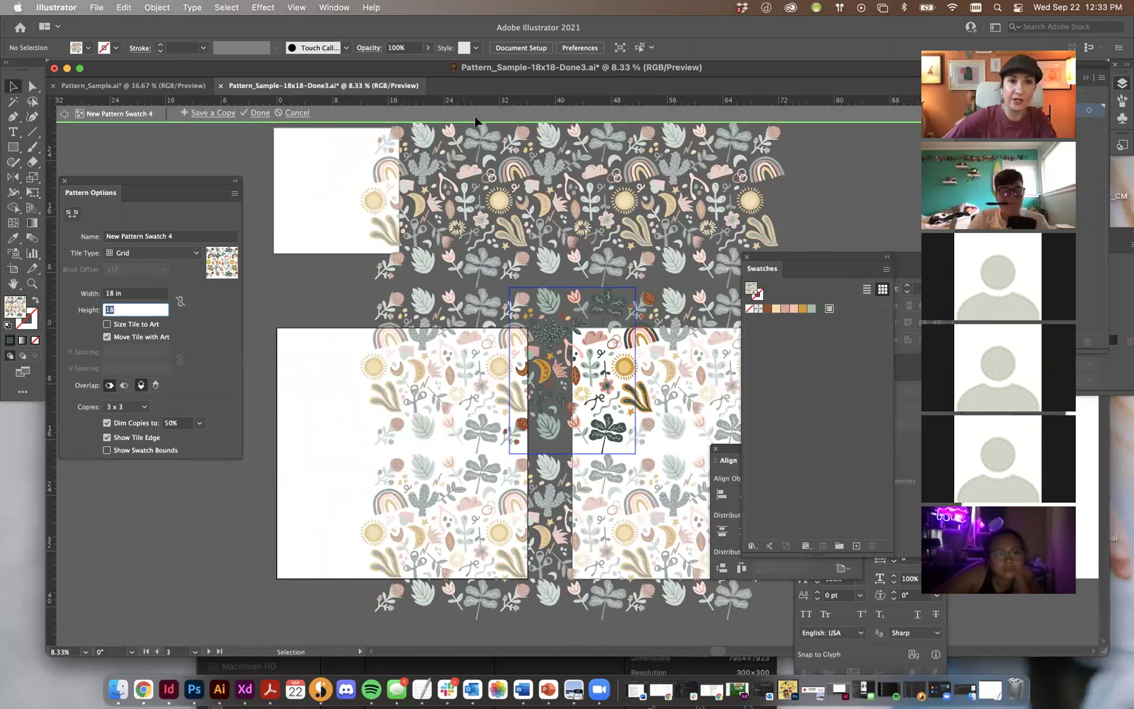
left_click(259, 113)
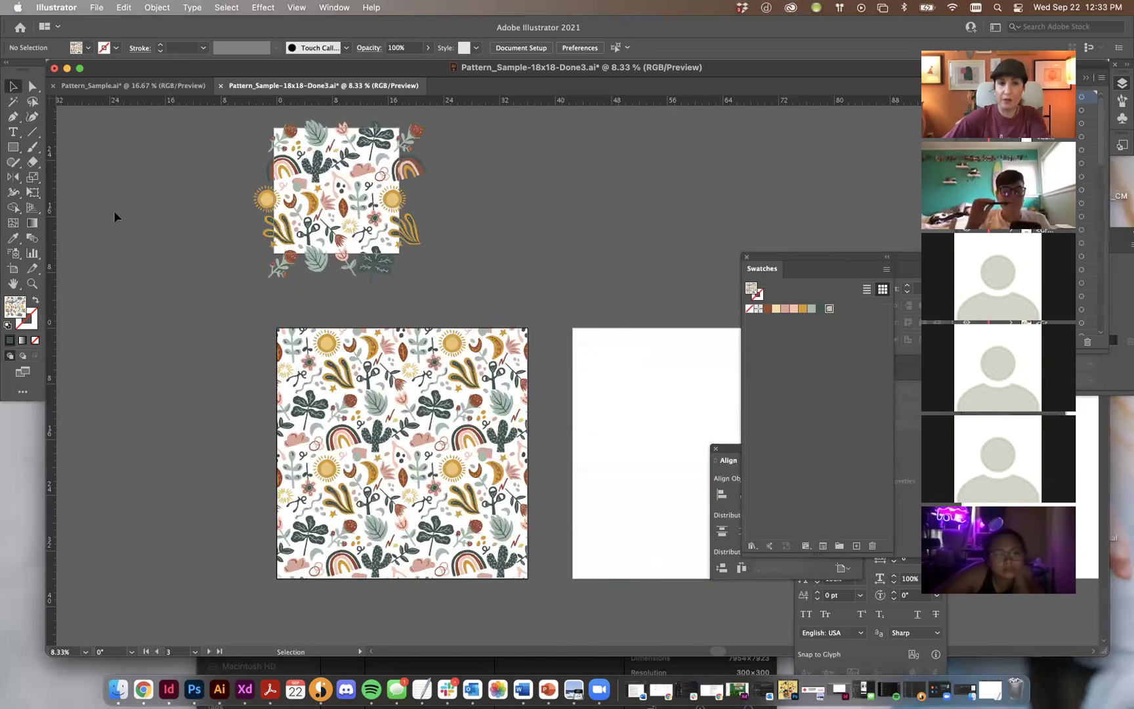
scroll(618, 239, "up", 3)
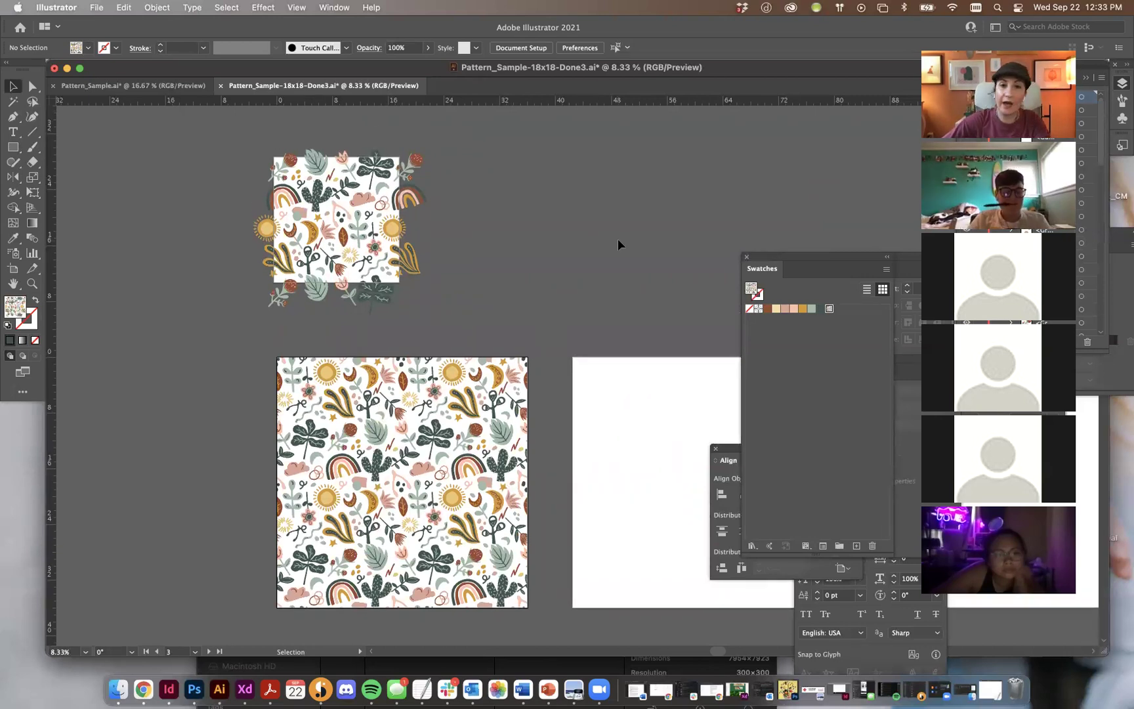
scroll(617, 244, "right", 3)
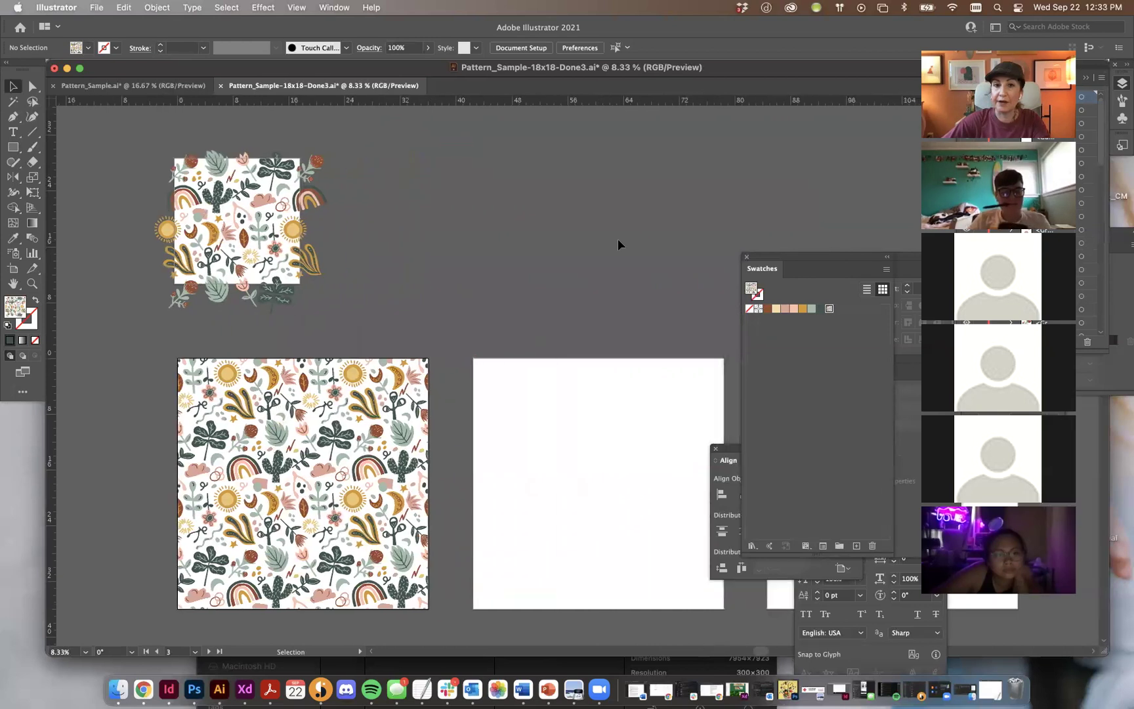